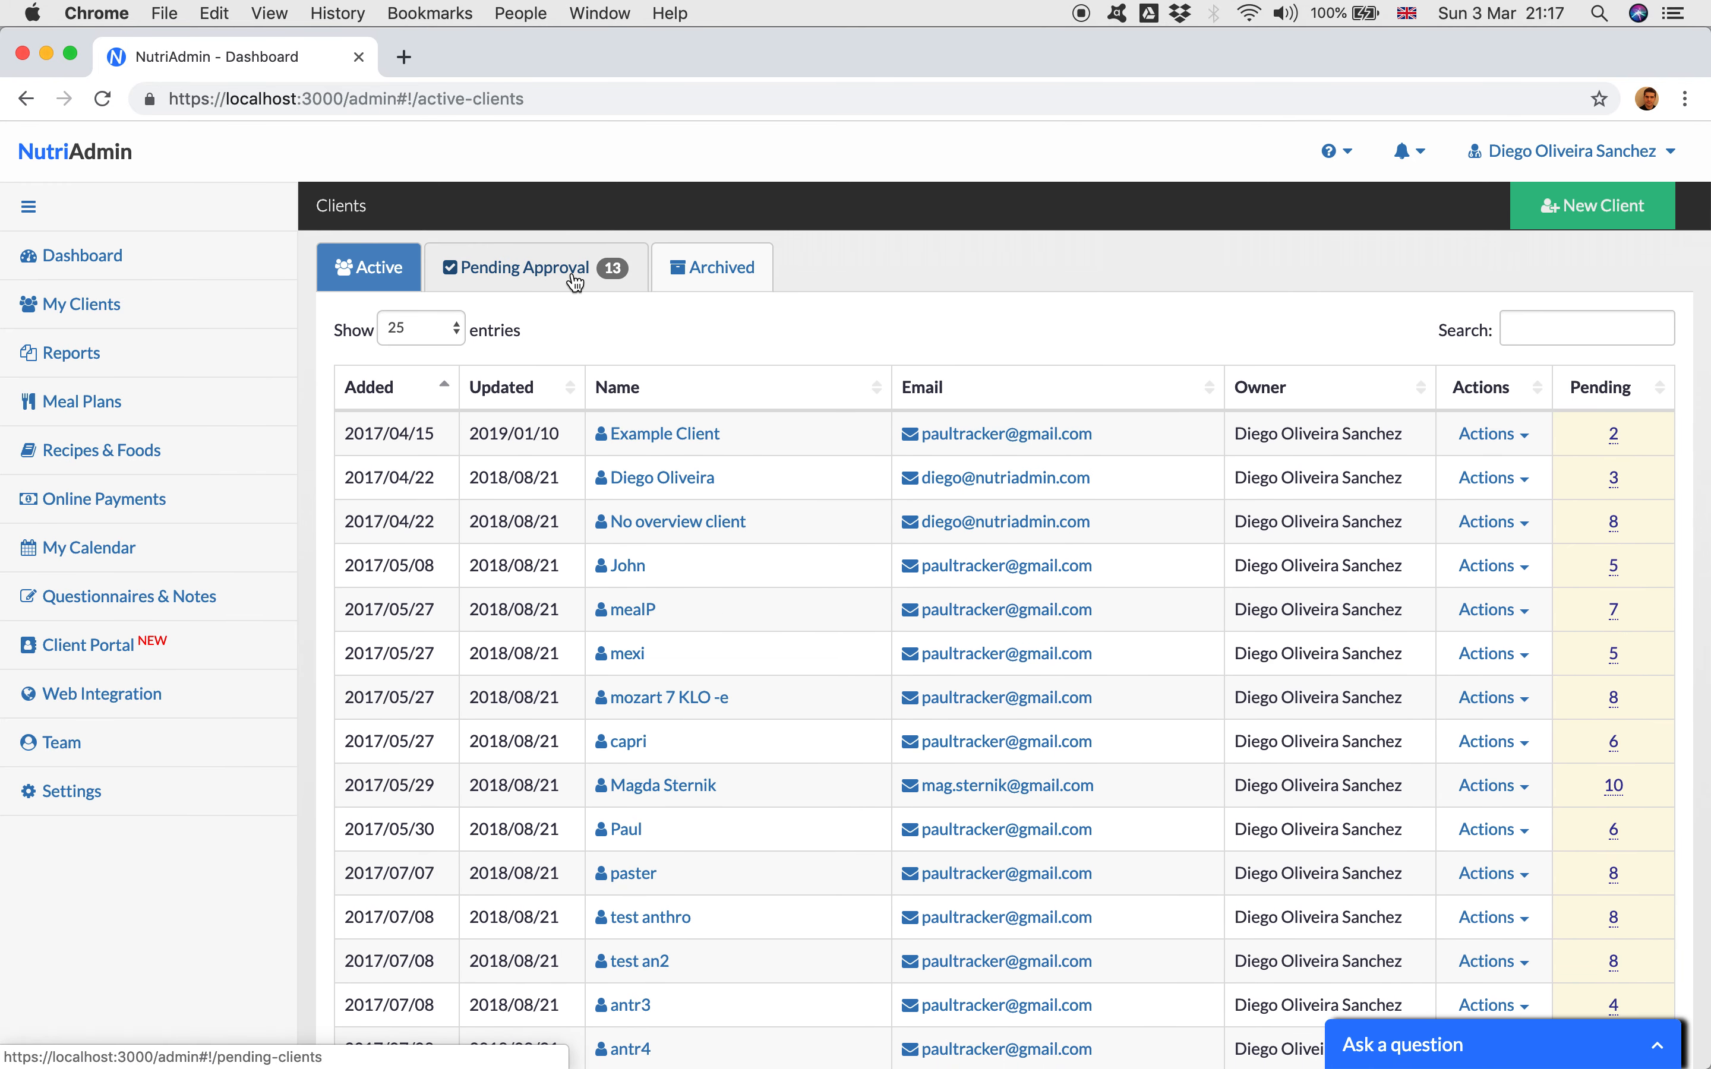
# Step: Check the total number of active clients and page through the list up to page 9
pyautogui.scroll(-10, 546, 561)
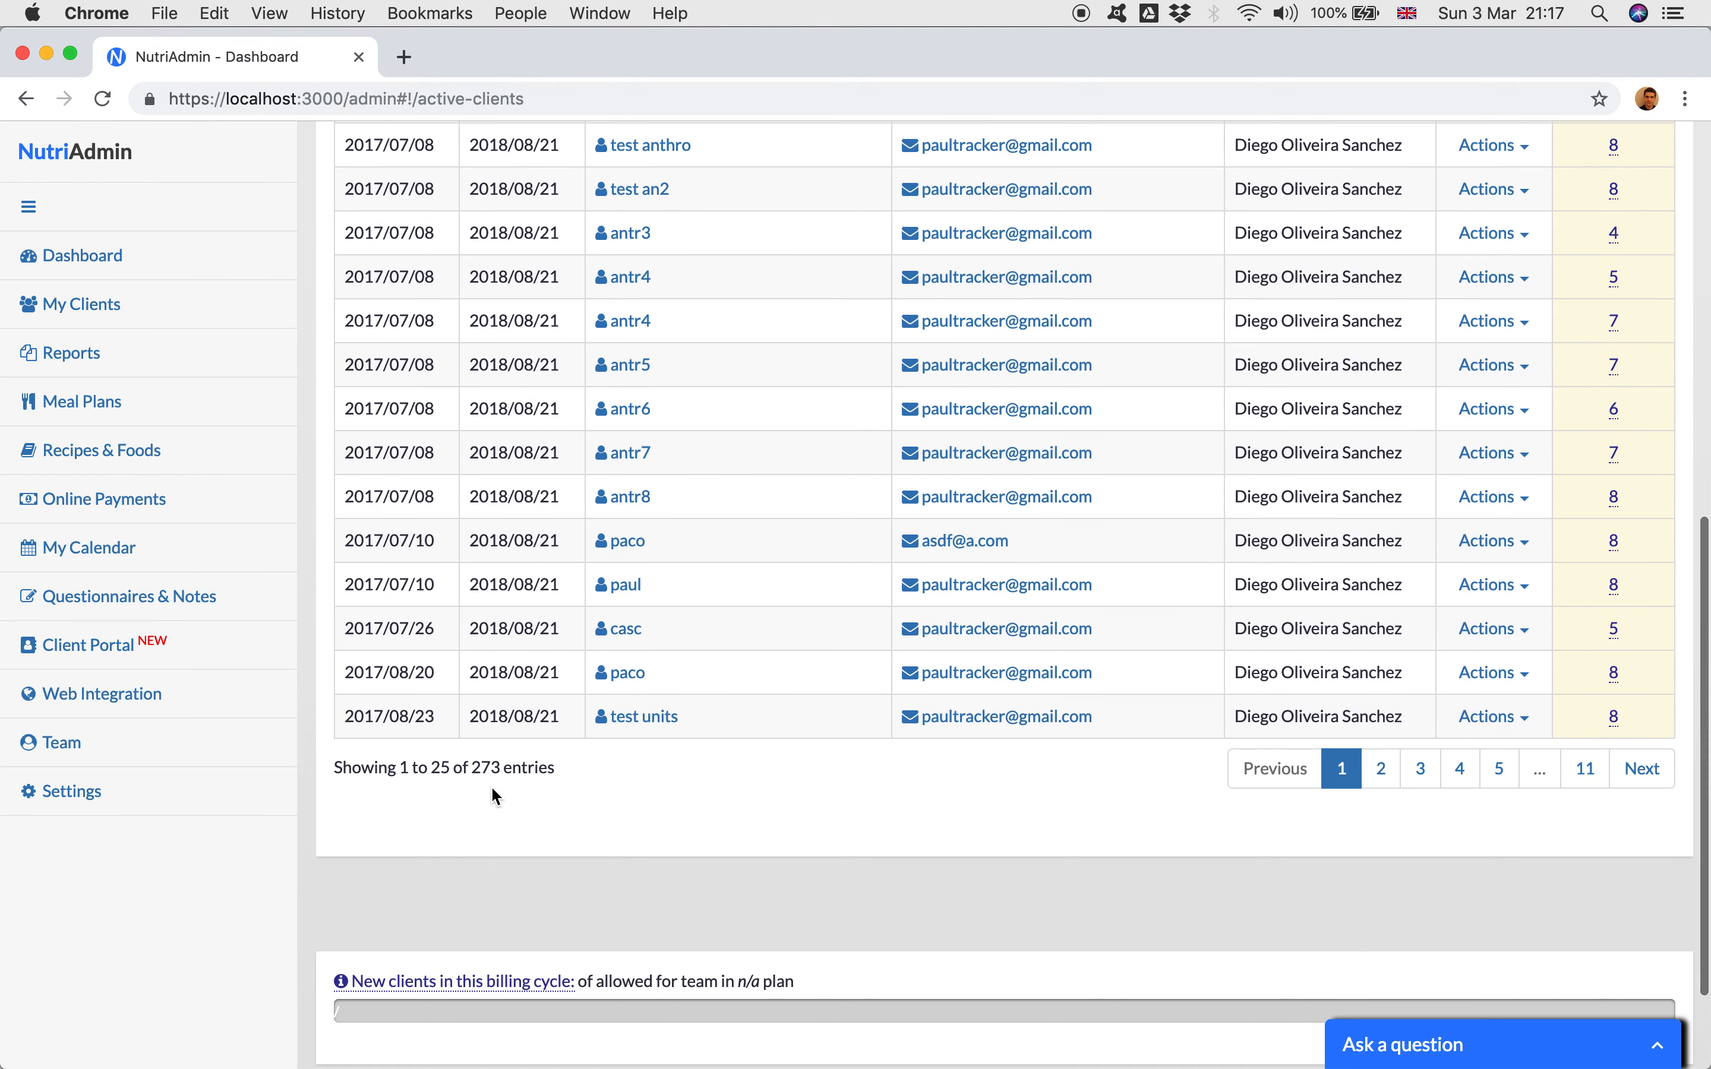
pyautogui.doubleClick(482, 769)
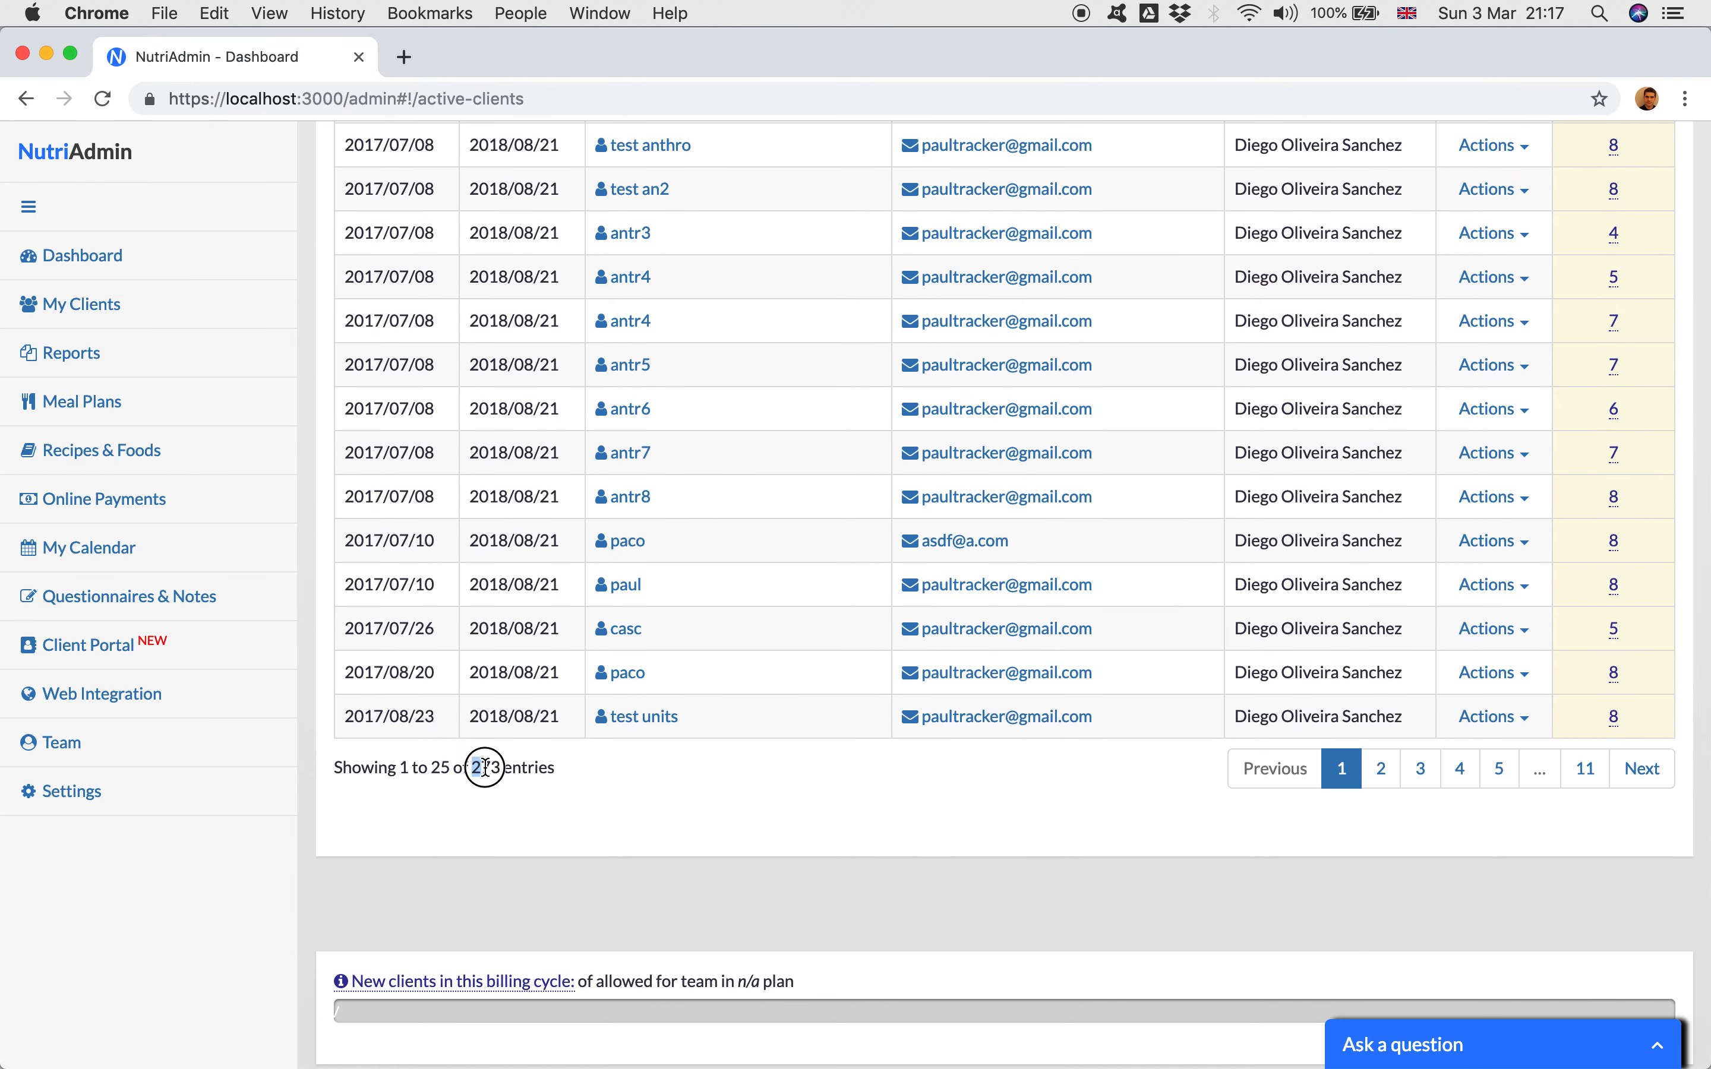
pyautogui.click(651, 778)
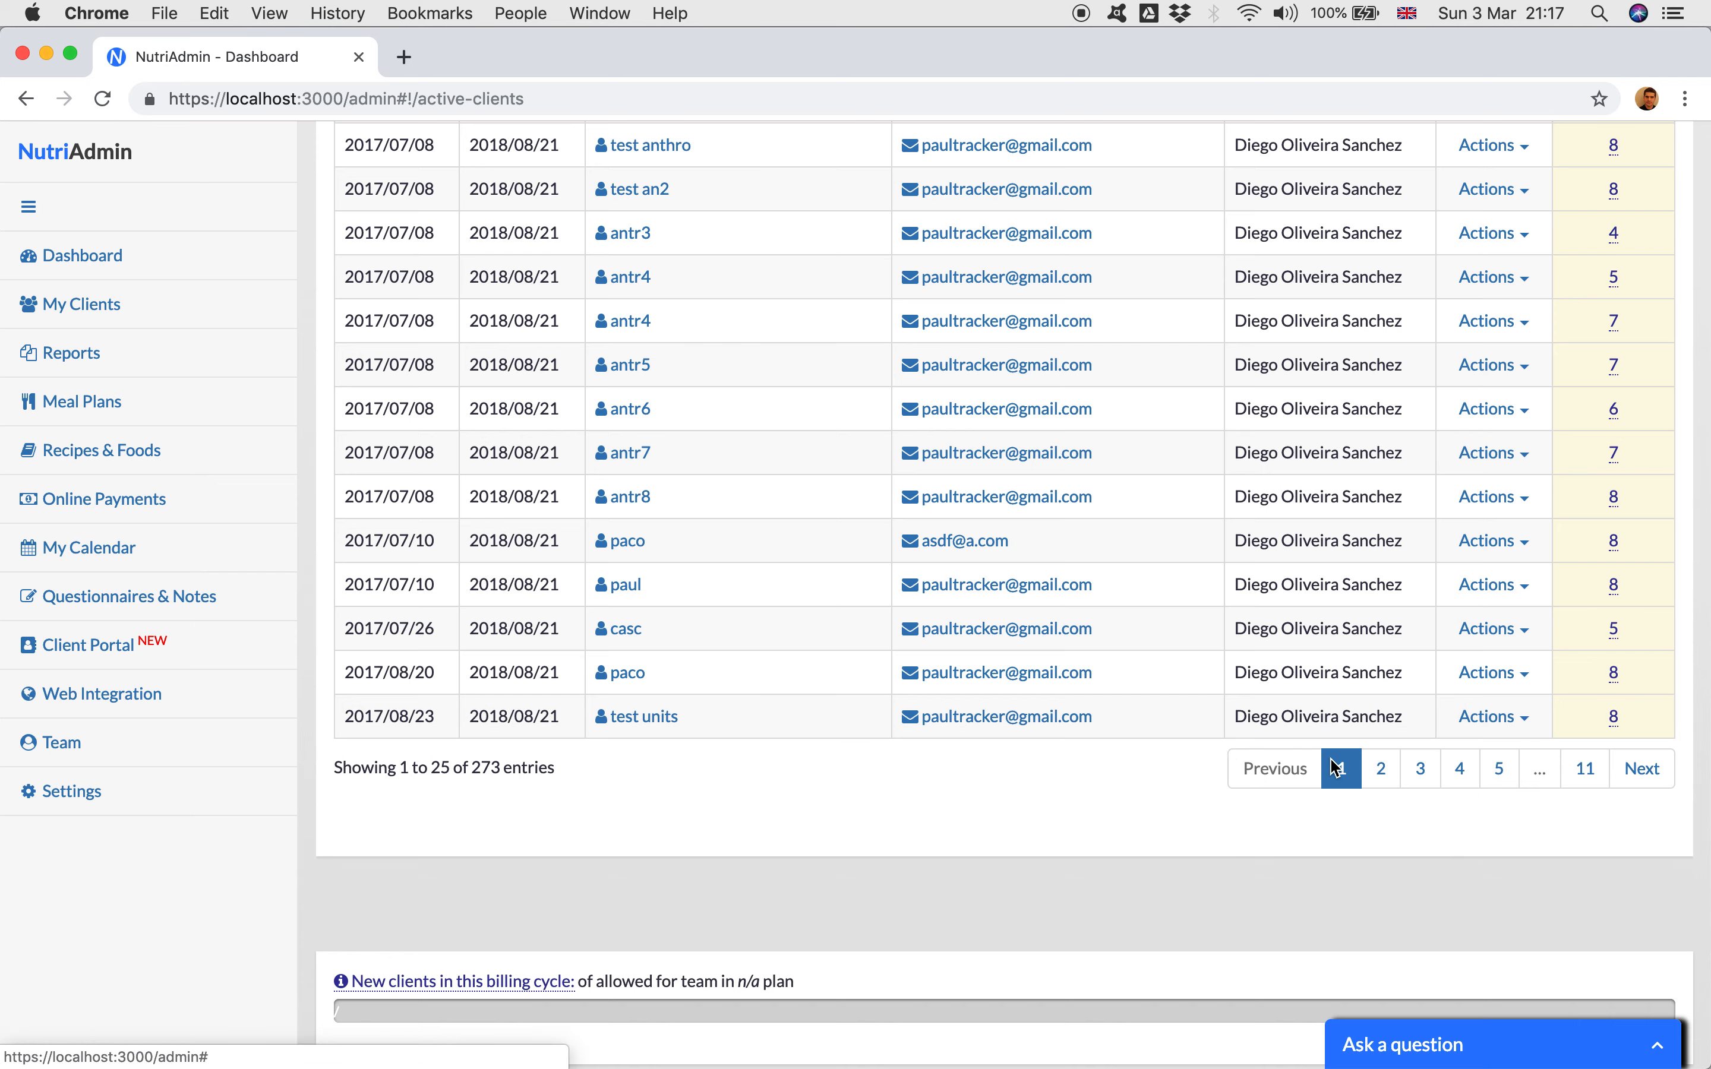
pyautogui.click(1381, 769)
pyautogui.click(1450, 781)
pyautogui.click(1502, 778)
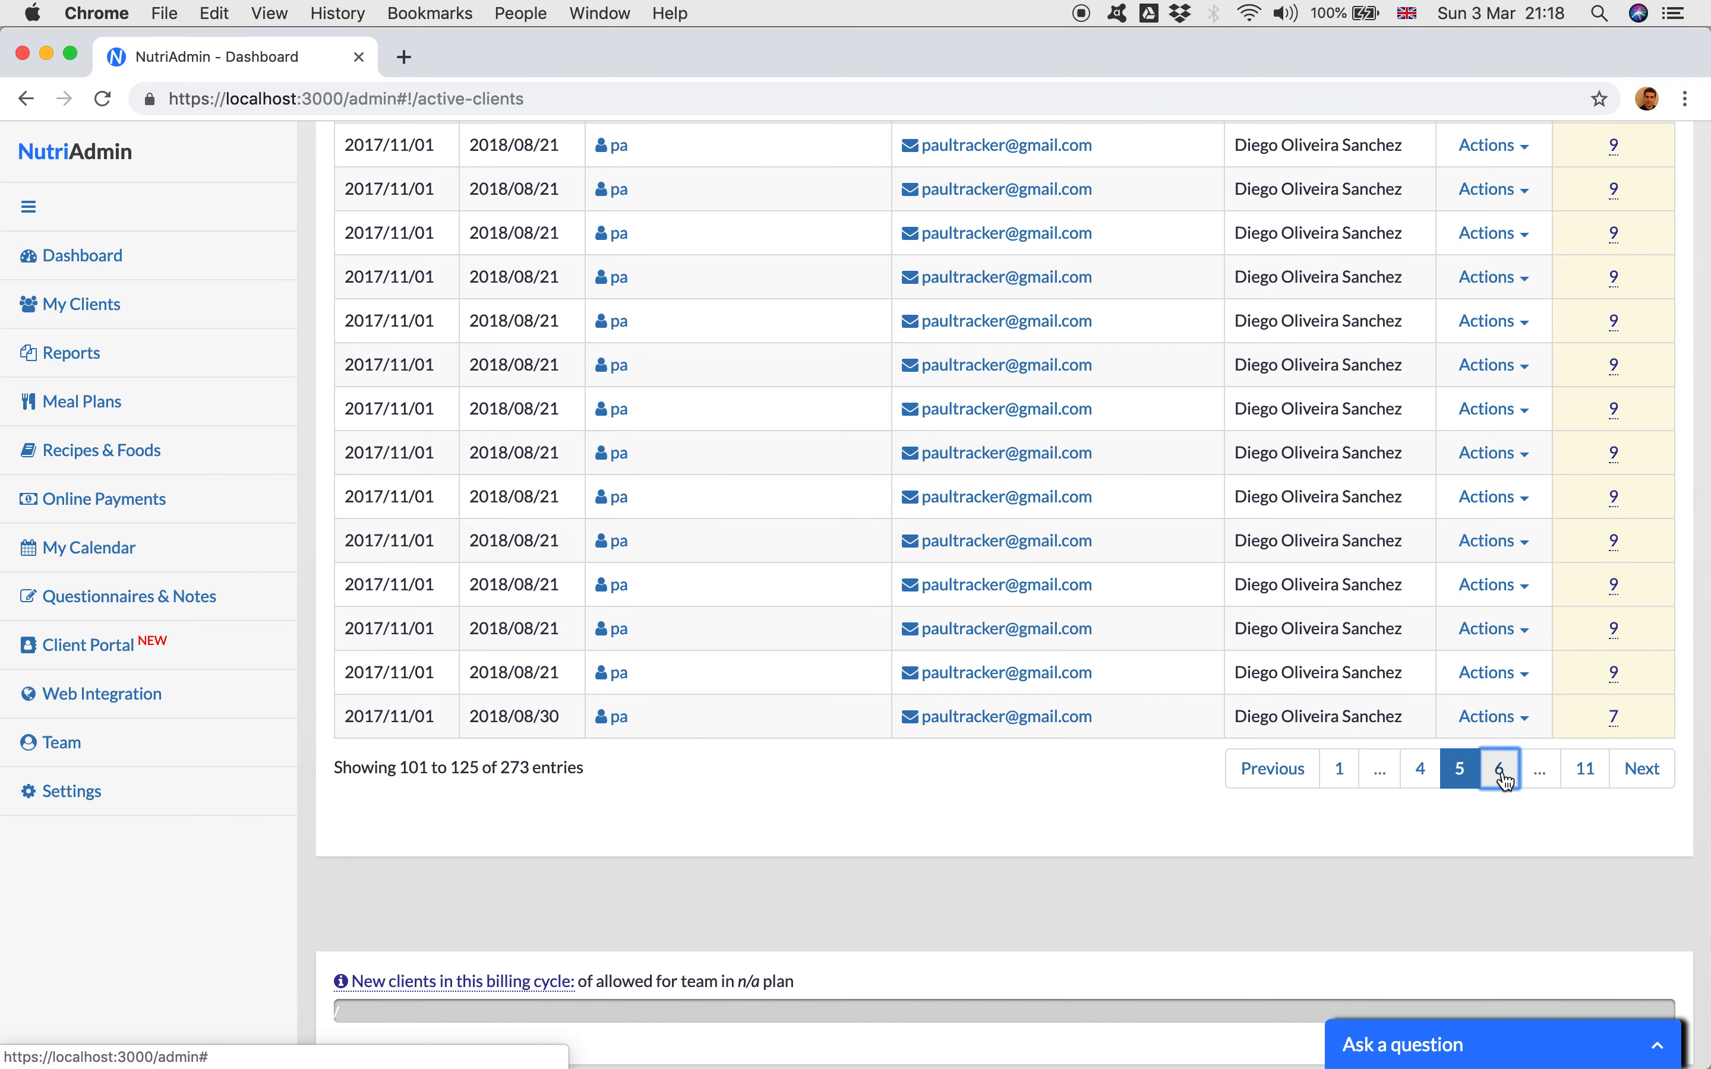
pyautogui.click(1499, 769)
pyautogui.click(1498, 769)
pyautogui.click(1502, 776)
pyautogui.click(1504, 778)
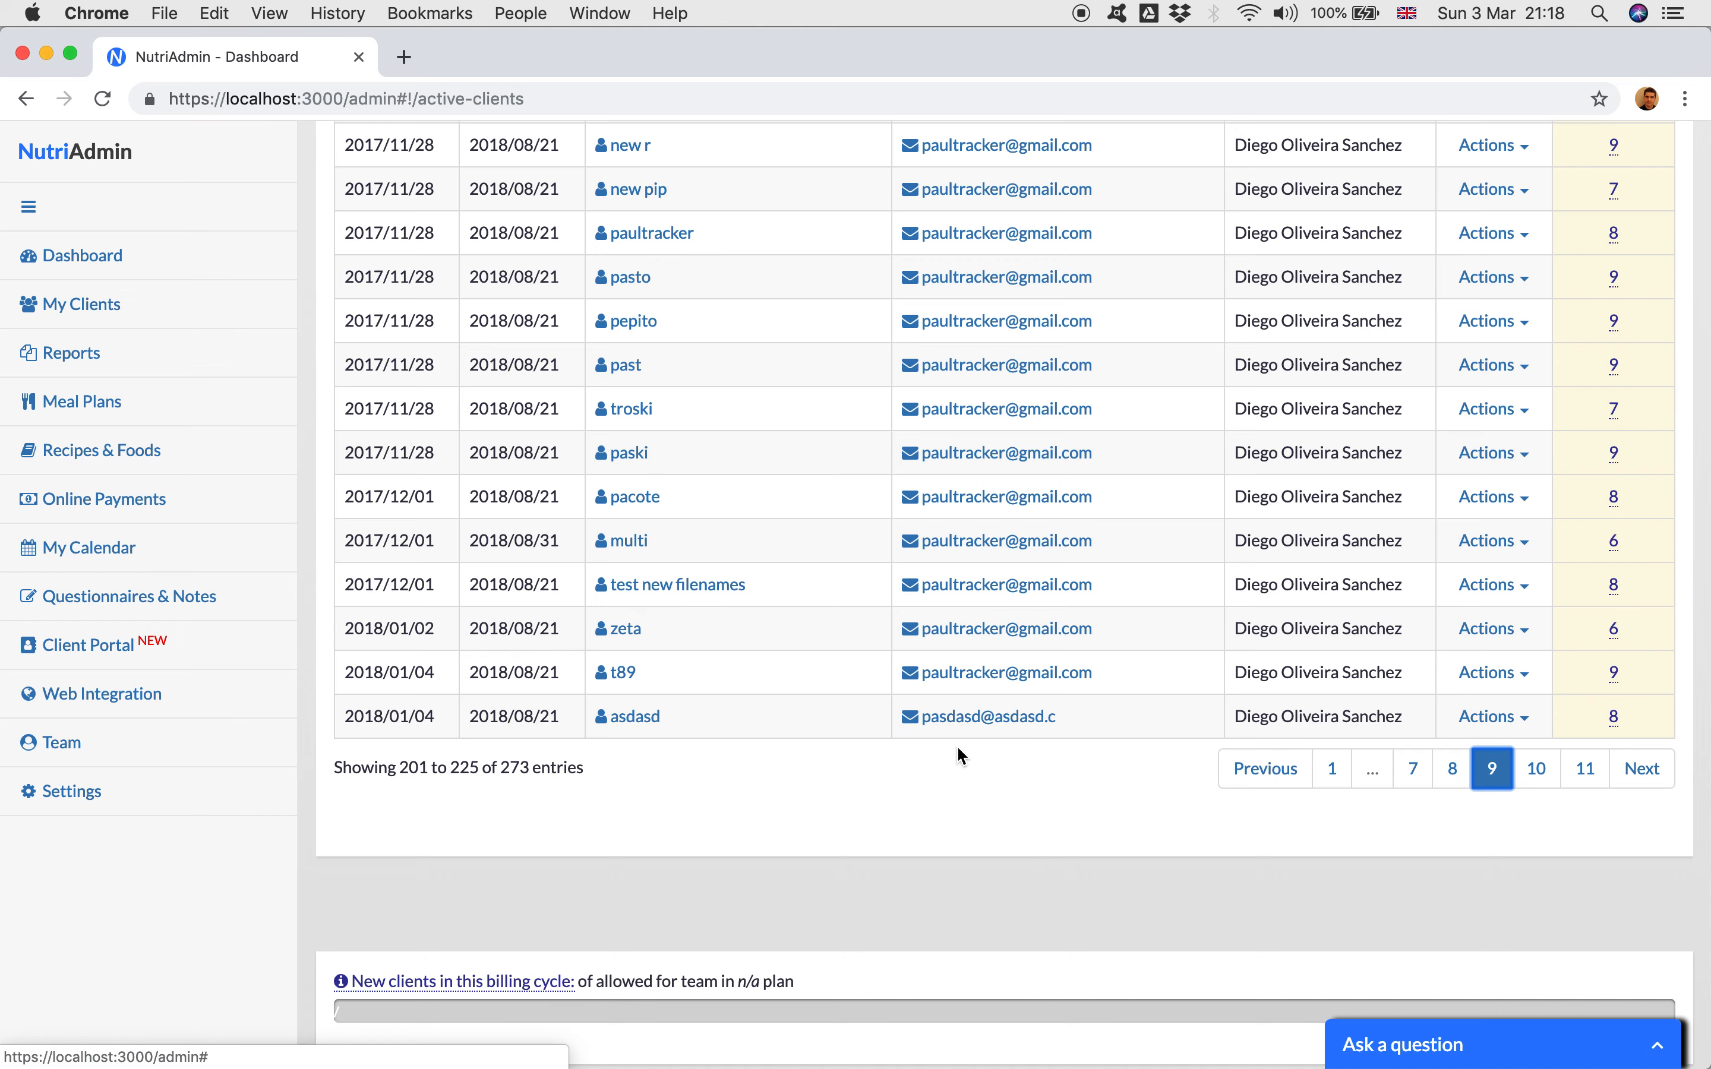
# Step: Review the added dates of the clients on this page of the active list
pyautogui.scroll(10, 957, 745)
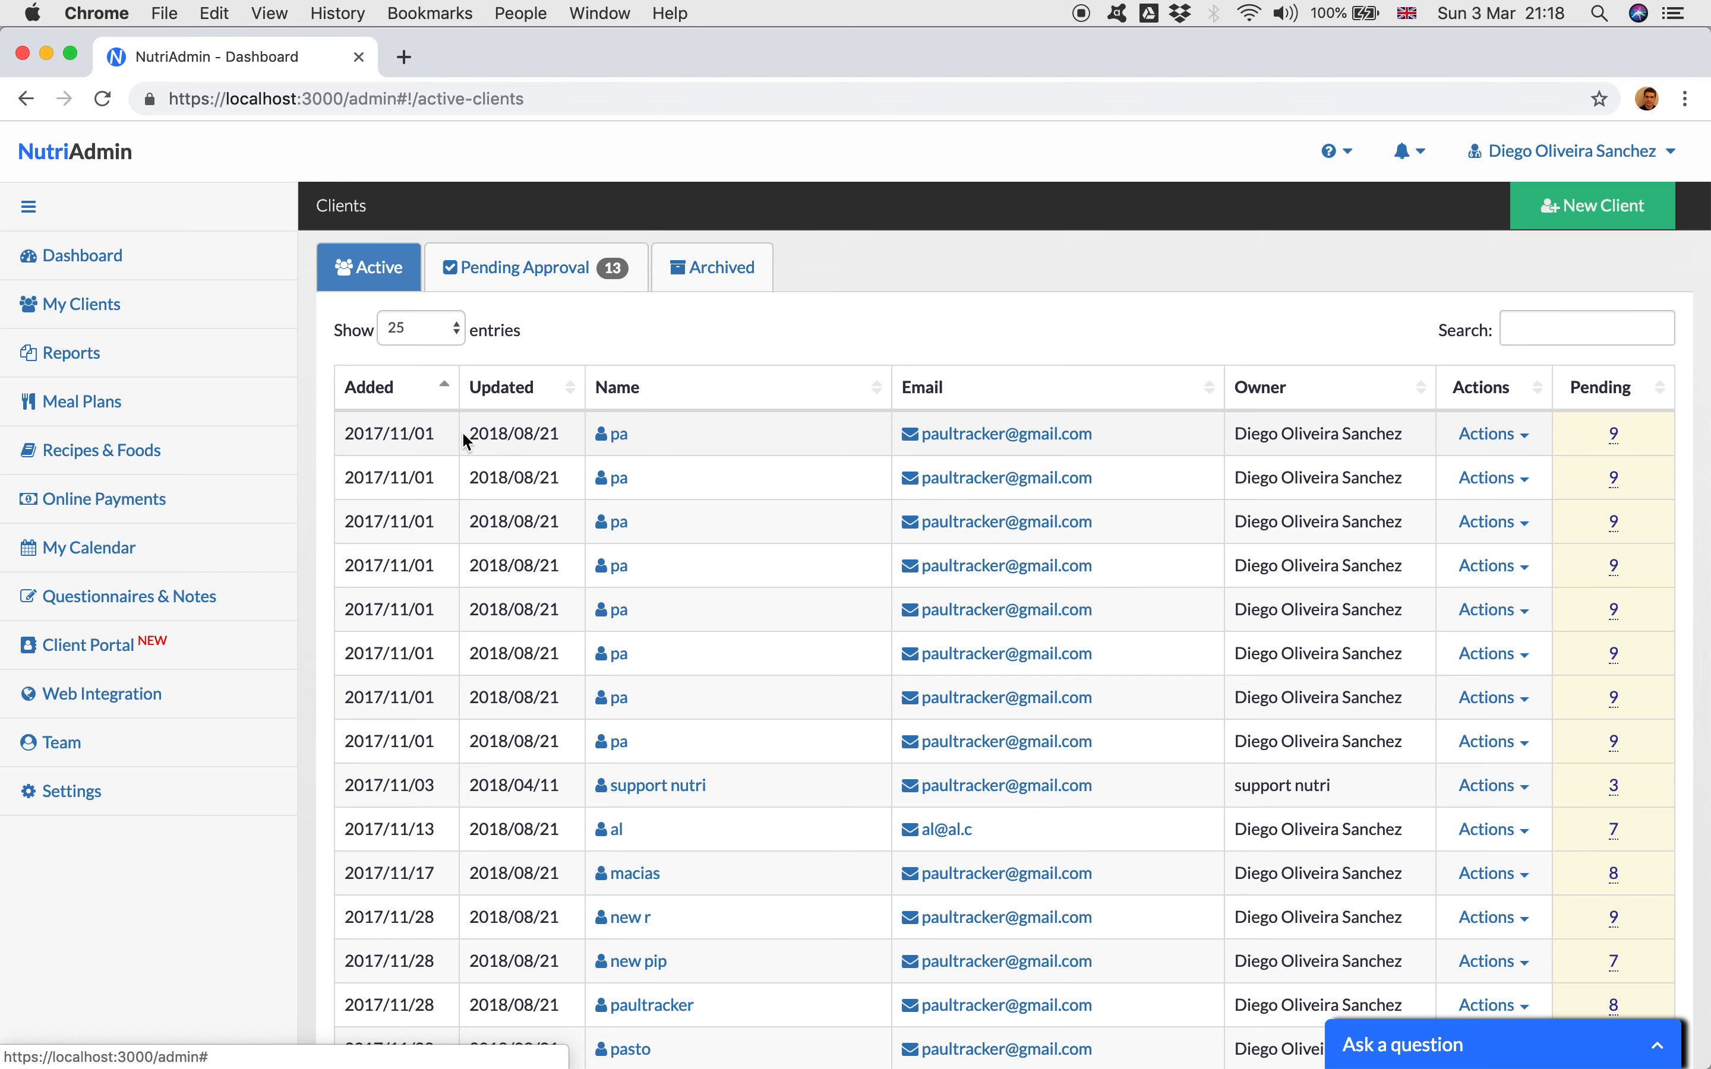
pyautogui.tripleClick(414, 429)
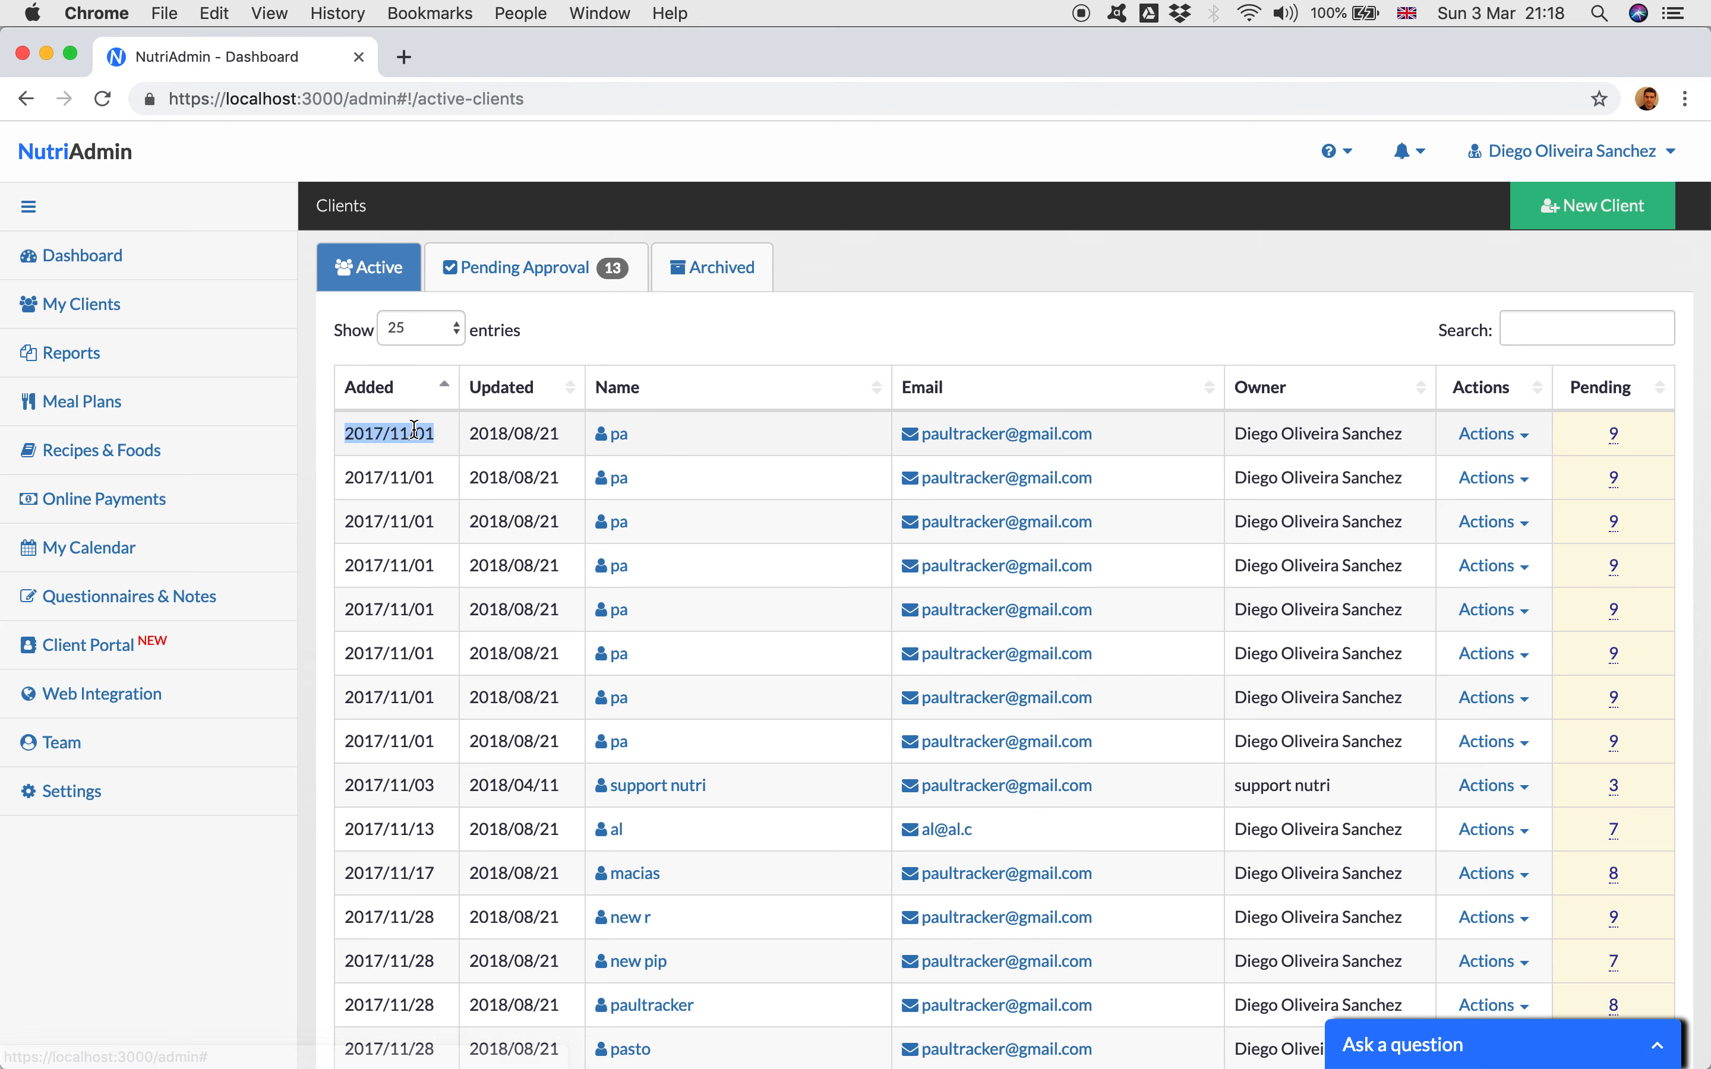
pyautogui.click(429, 456)
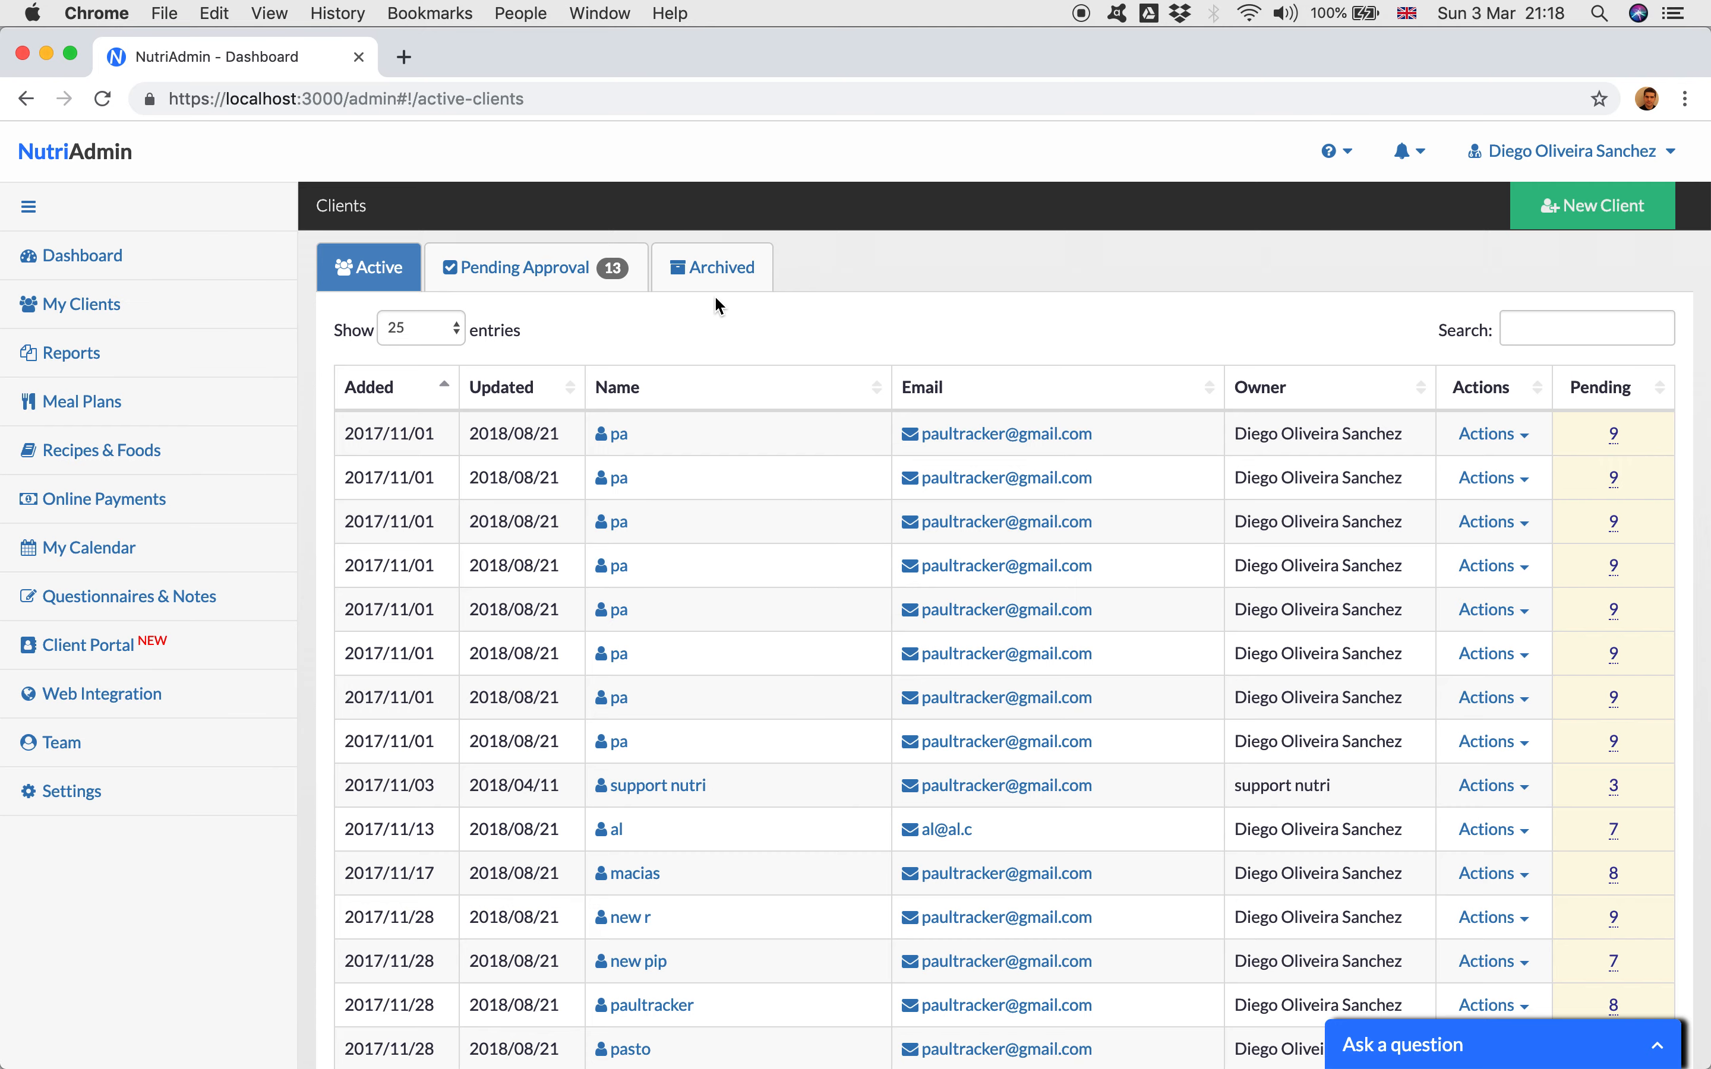
pyautogui.scroll(-3, 548, 778)
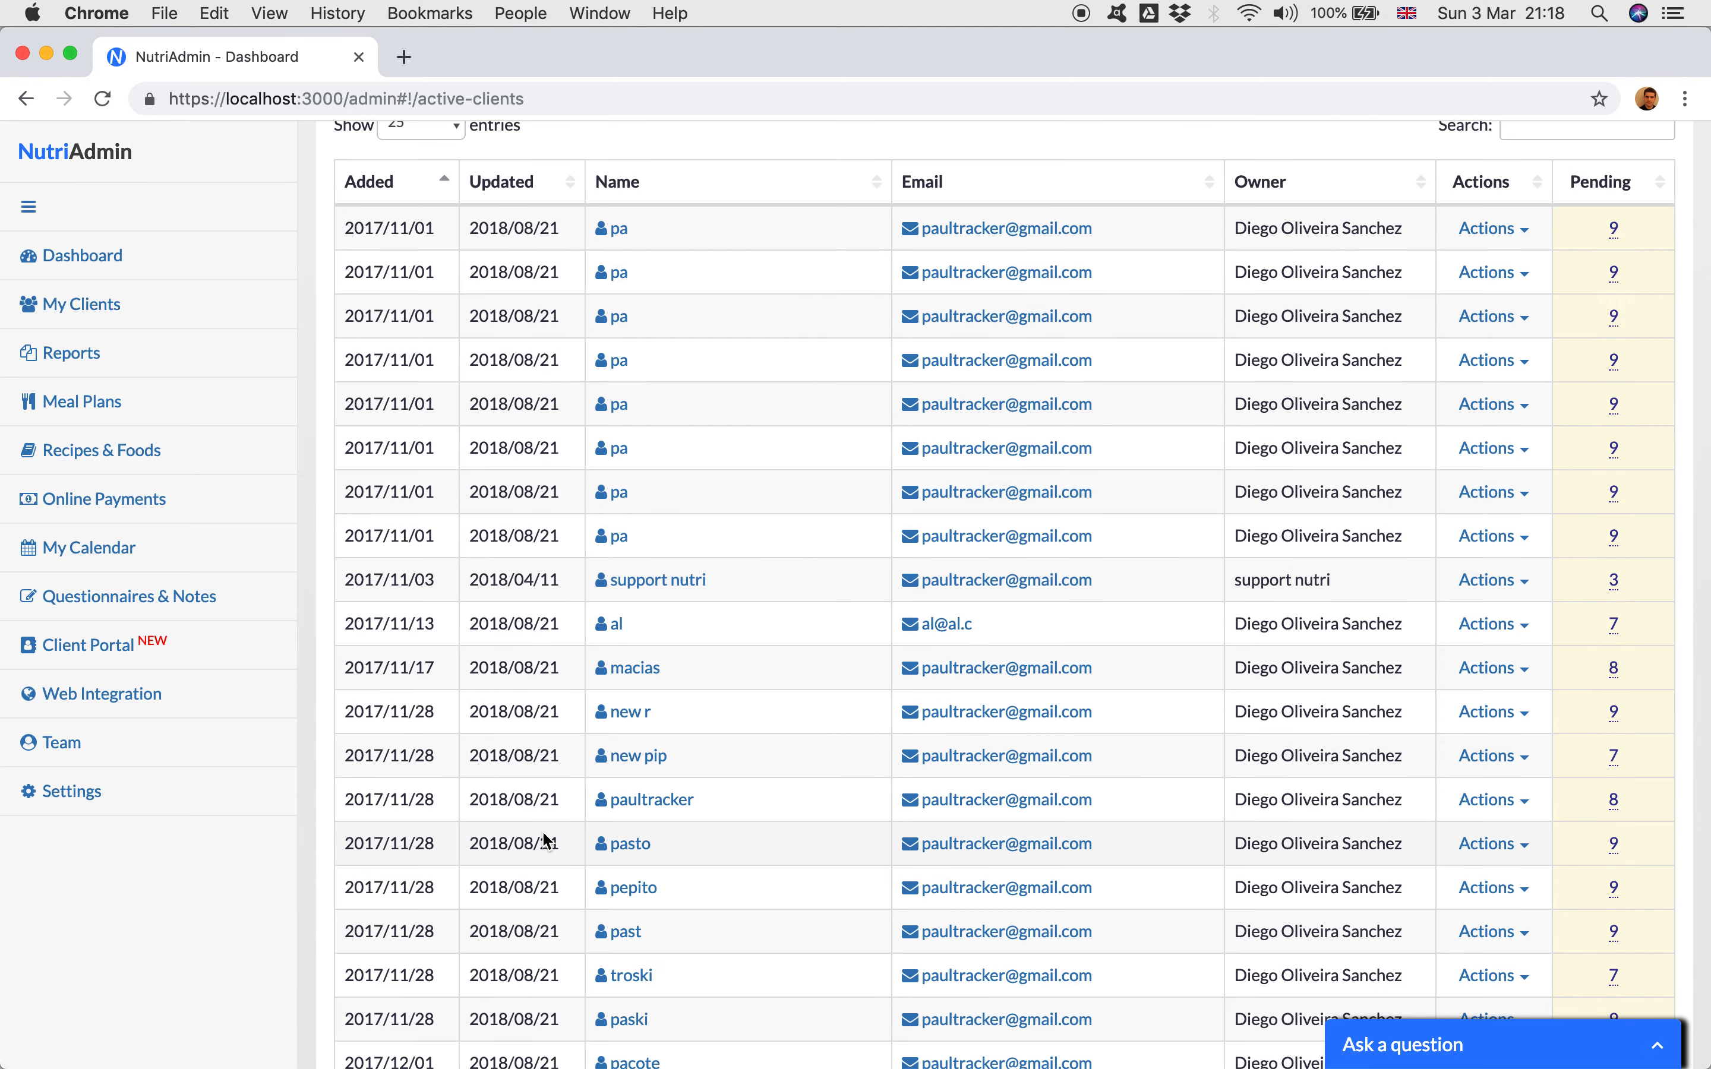
pyautogui.scroll(-3, 544, 838)
pyautogui.scroll(6, 543, 824)
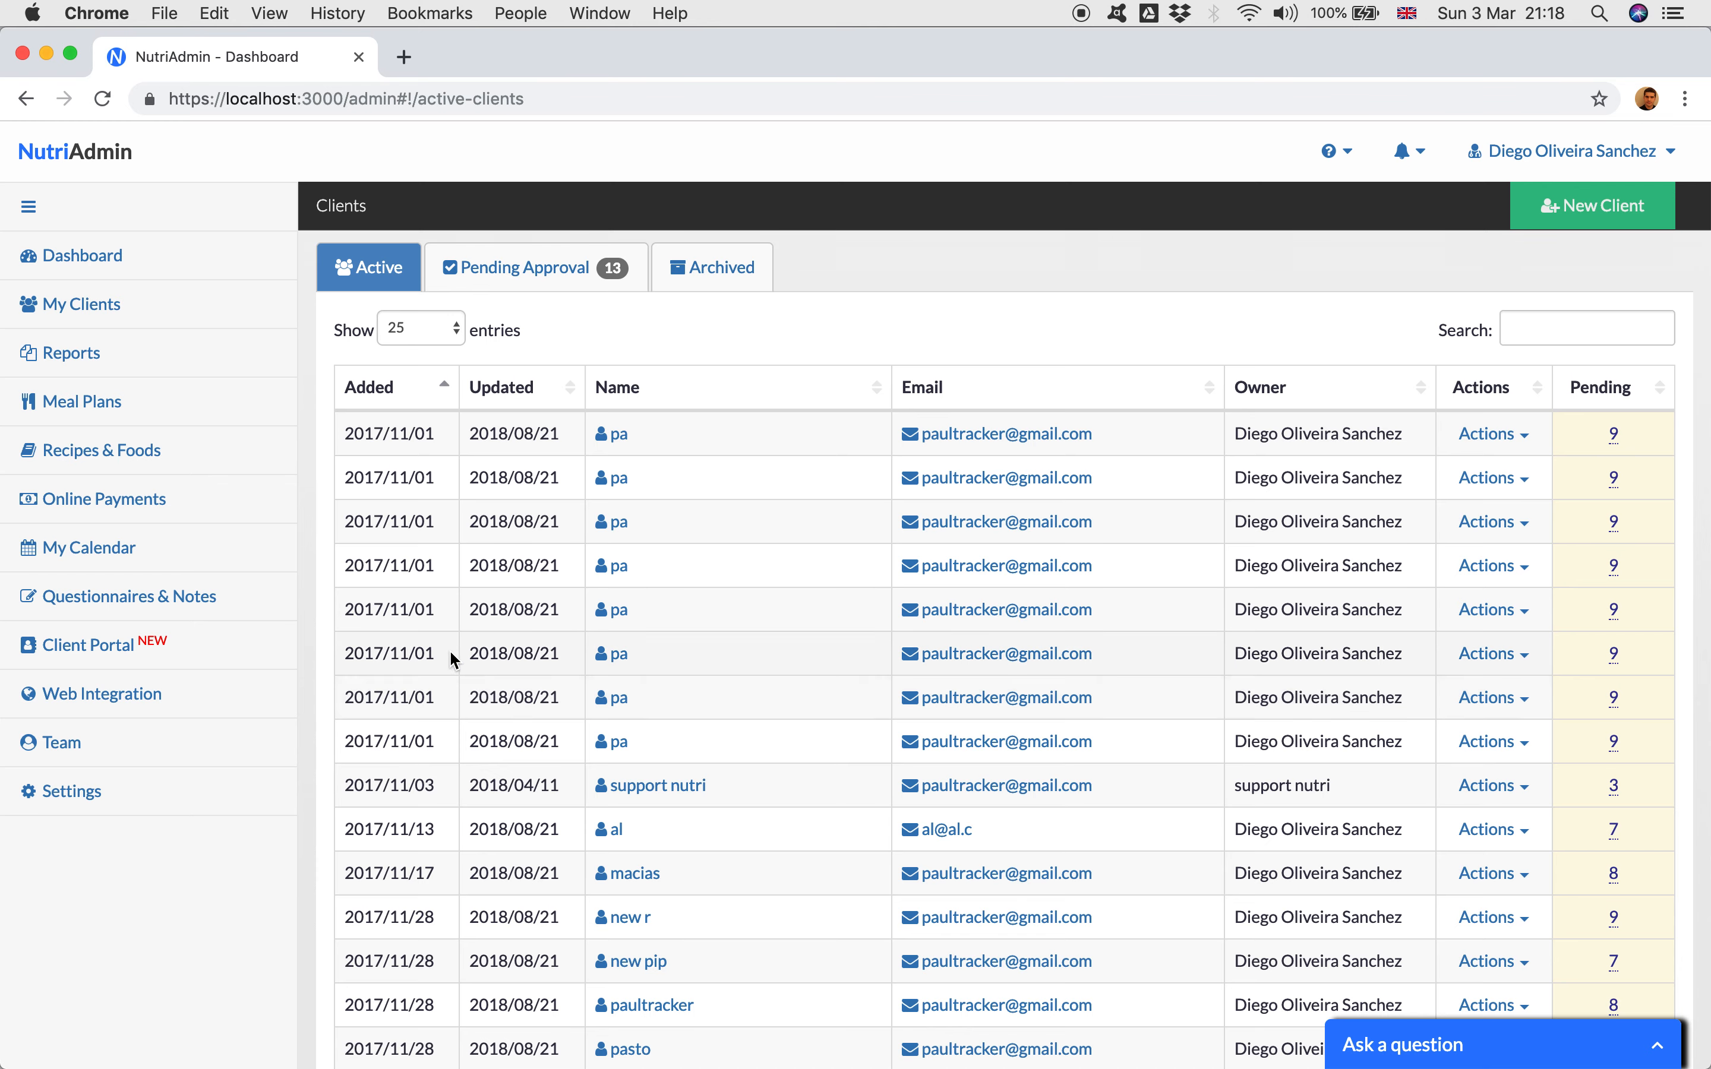
# Step: From the dashboard, start sending a questionnaire, browse the choices of client, and close the form without choosing one
pyautogui.click(107, 253)
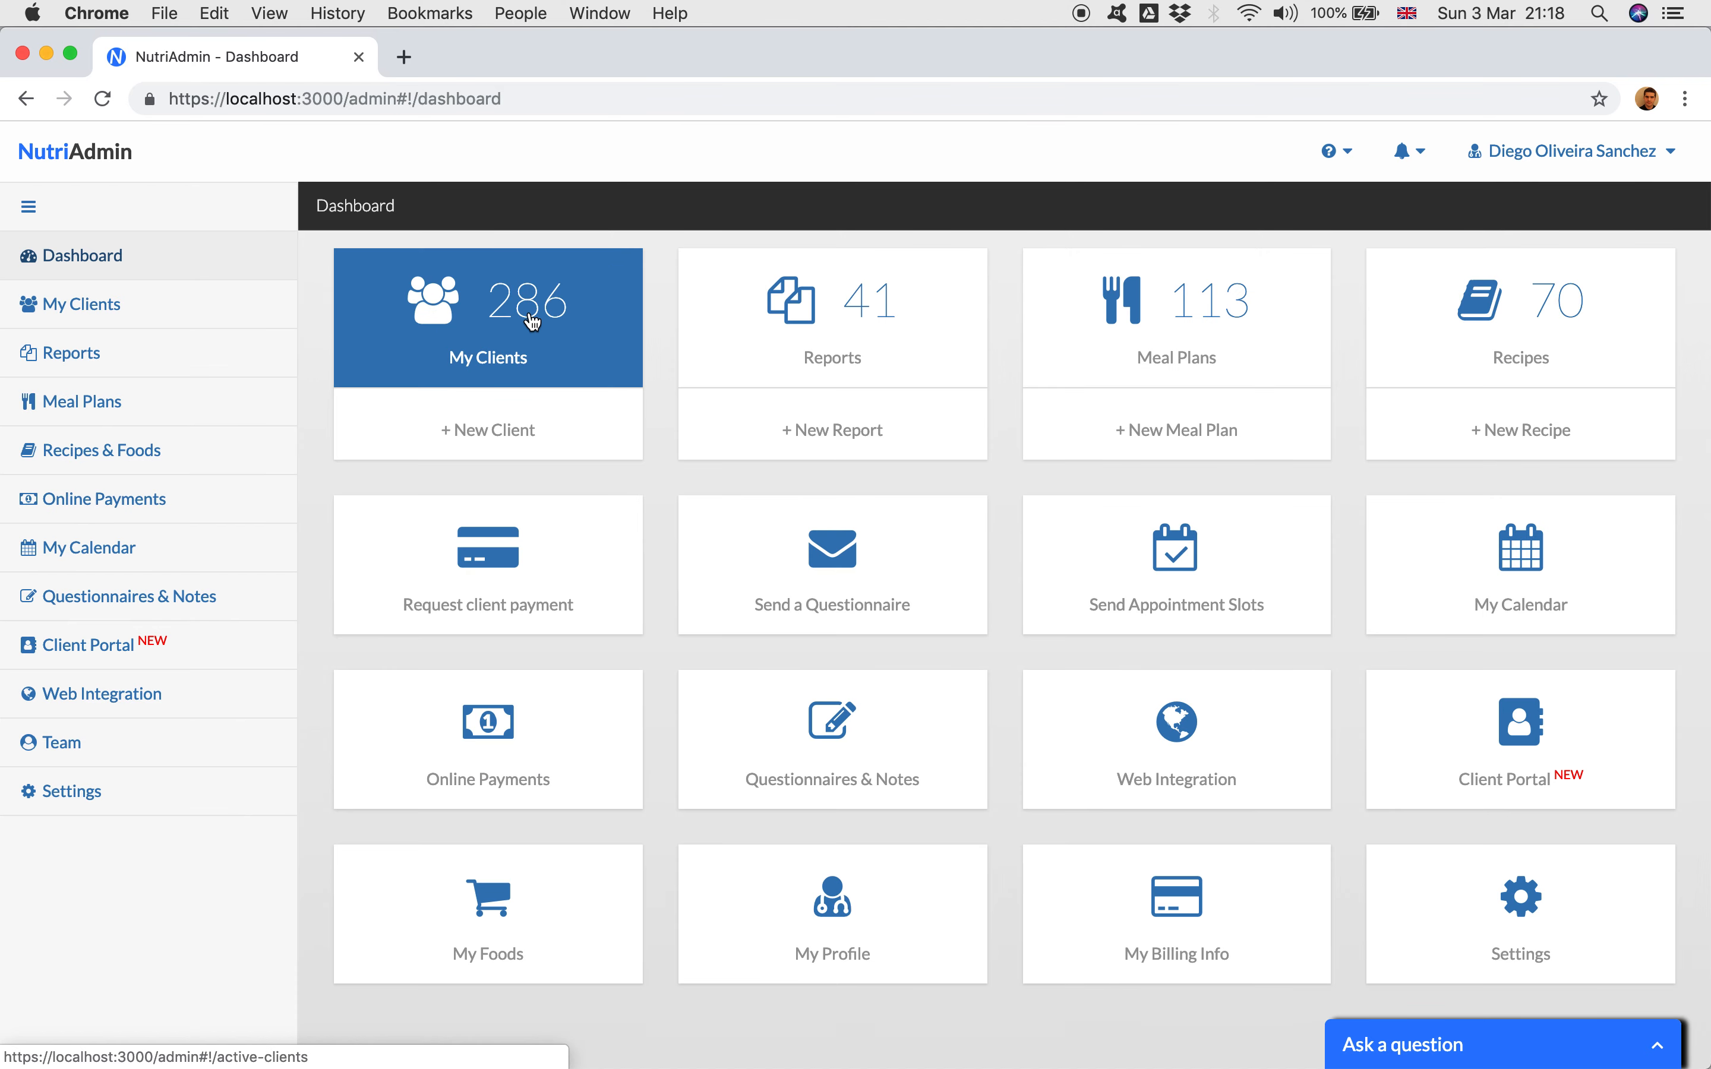
pyautogui.scroll(-2, 664, 486)
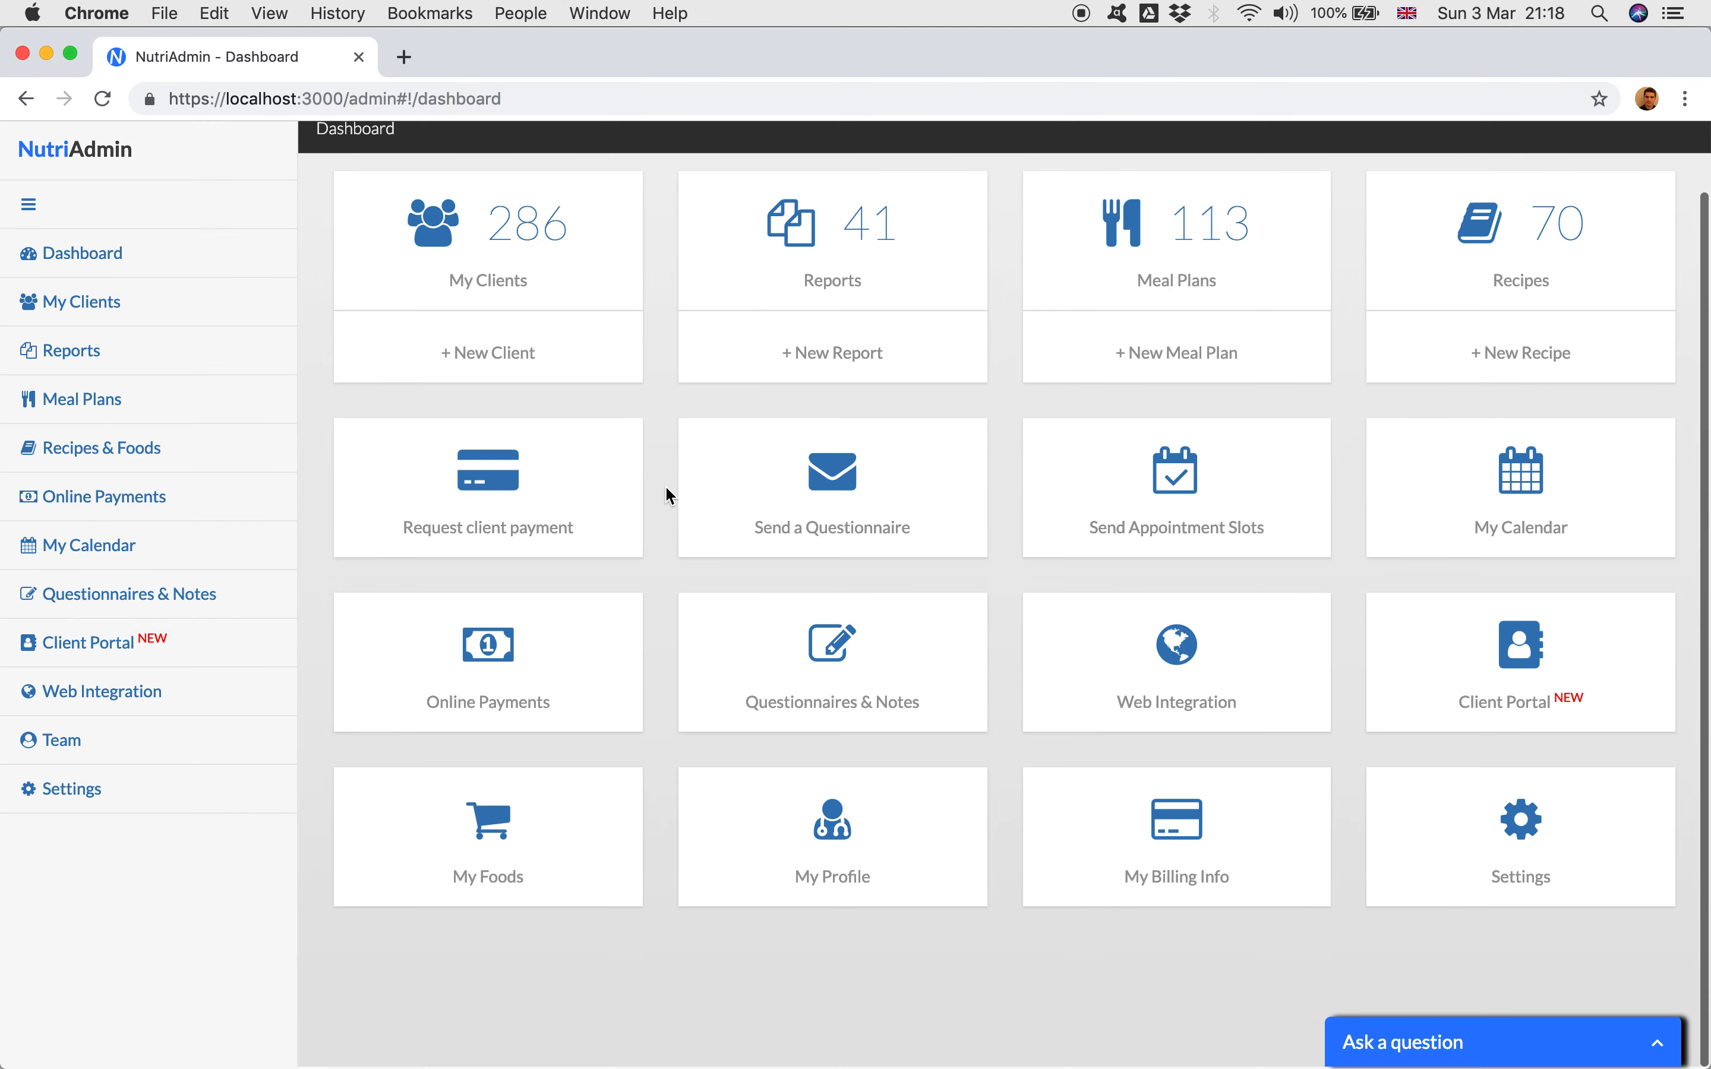
pyautogui.click(803, 445)
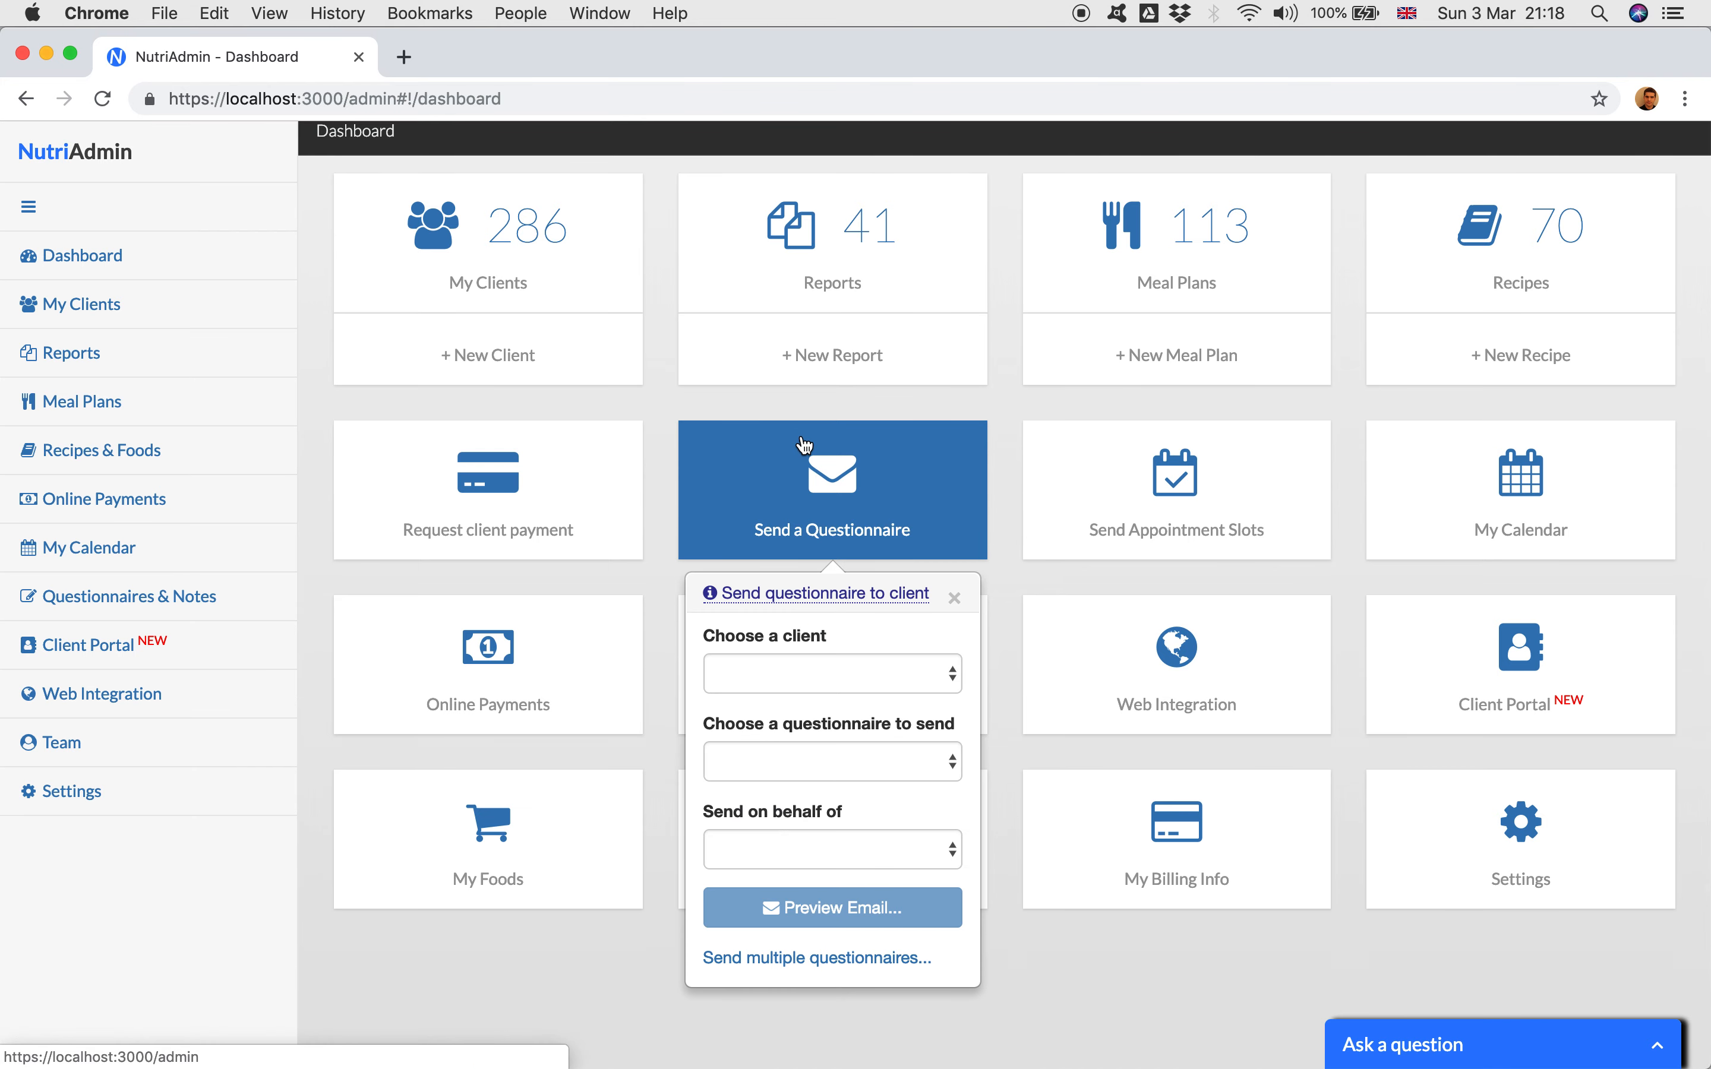
pyautogui.click(797, 674)
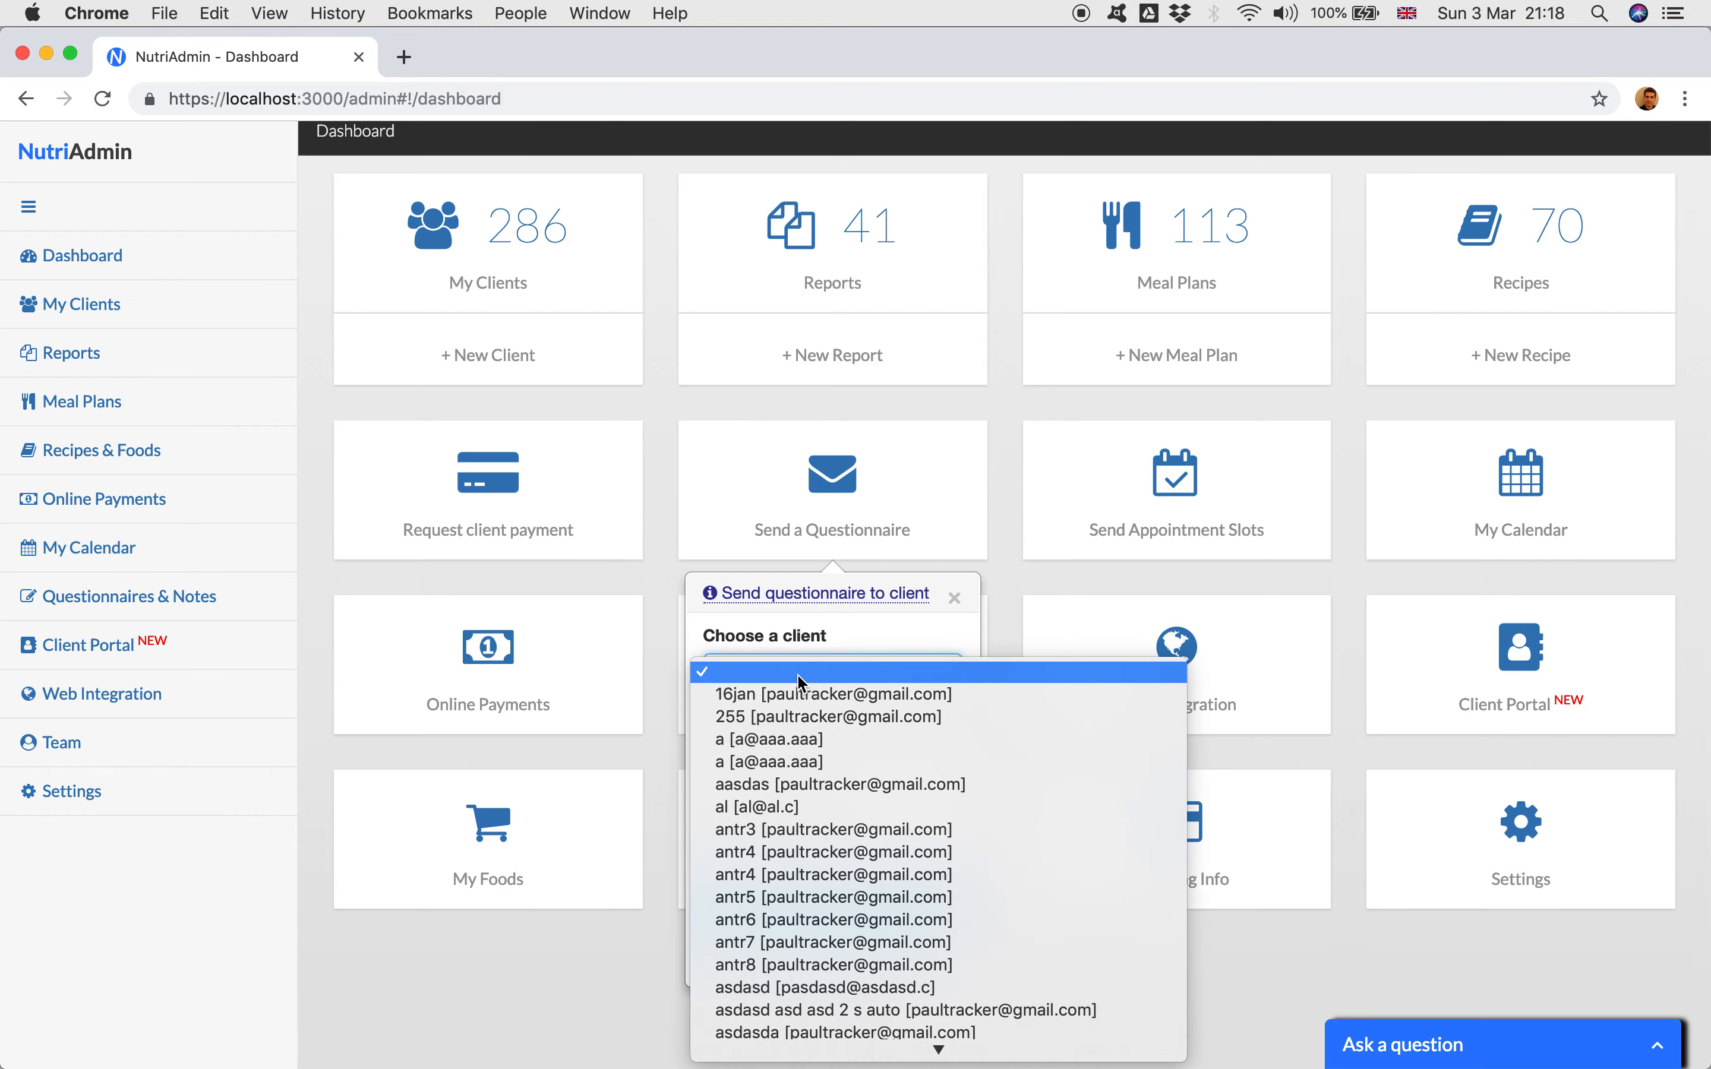
pyautogui.scroll(-15, 820, 756)
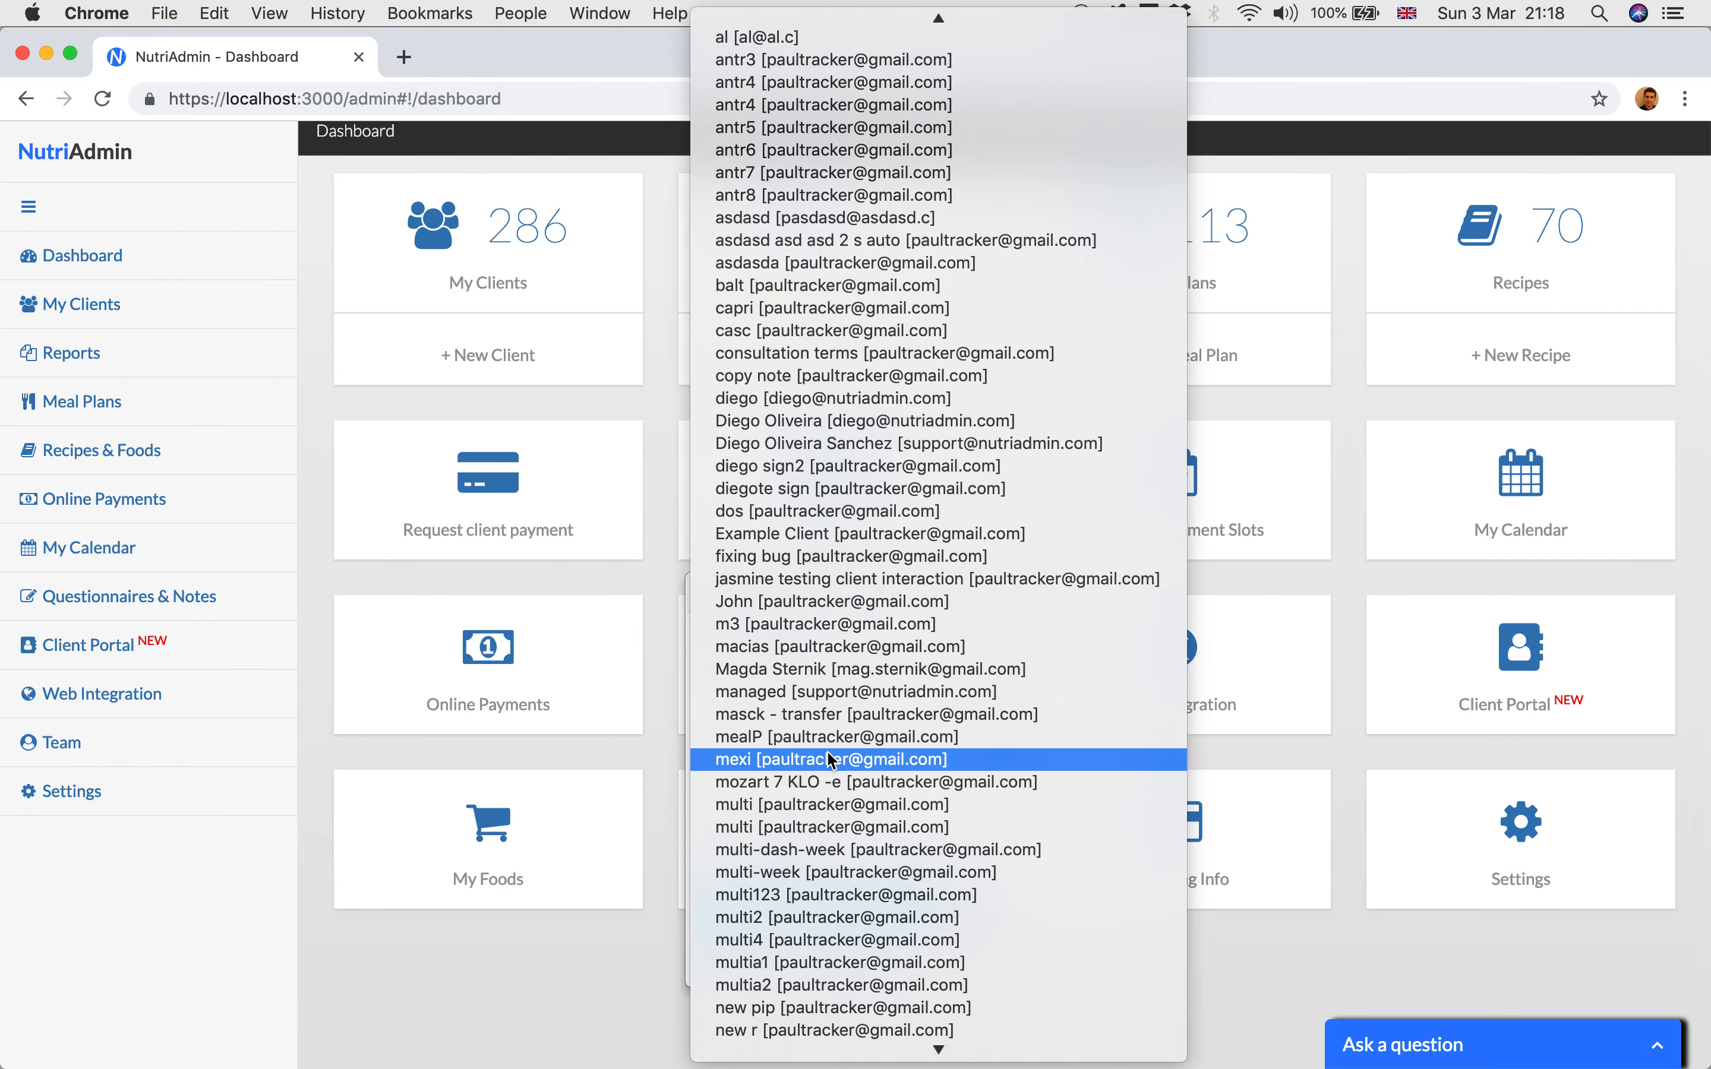
pyautogui.scroll(-20, 832, 760)
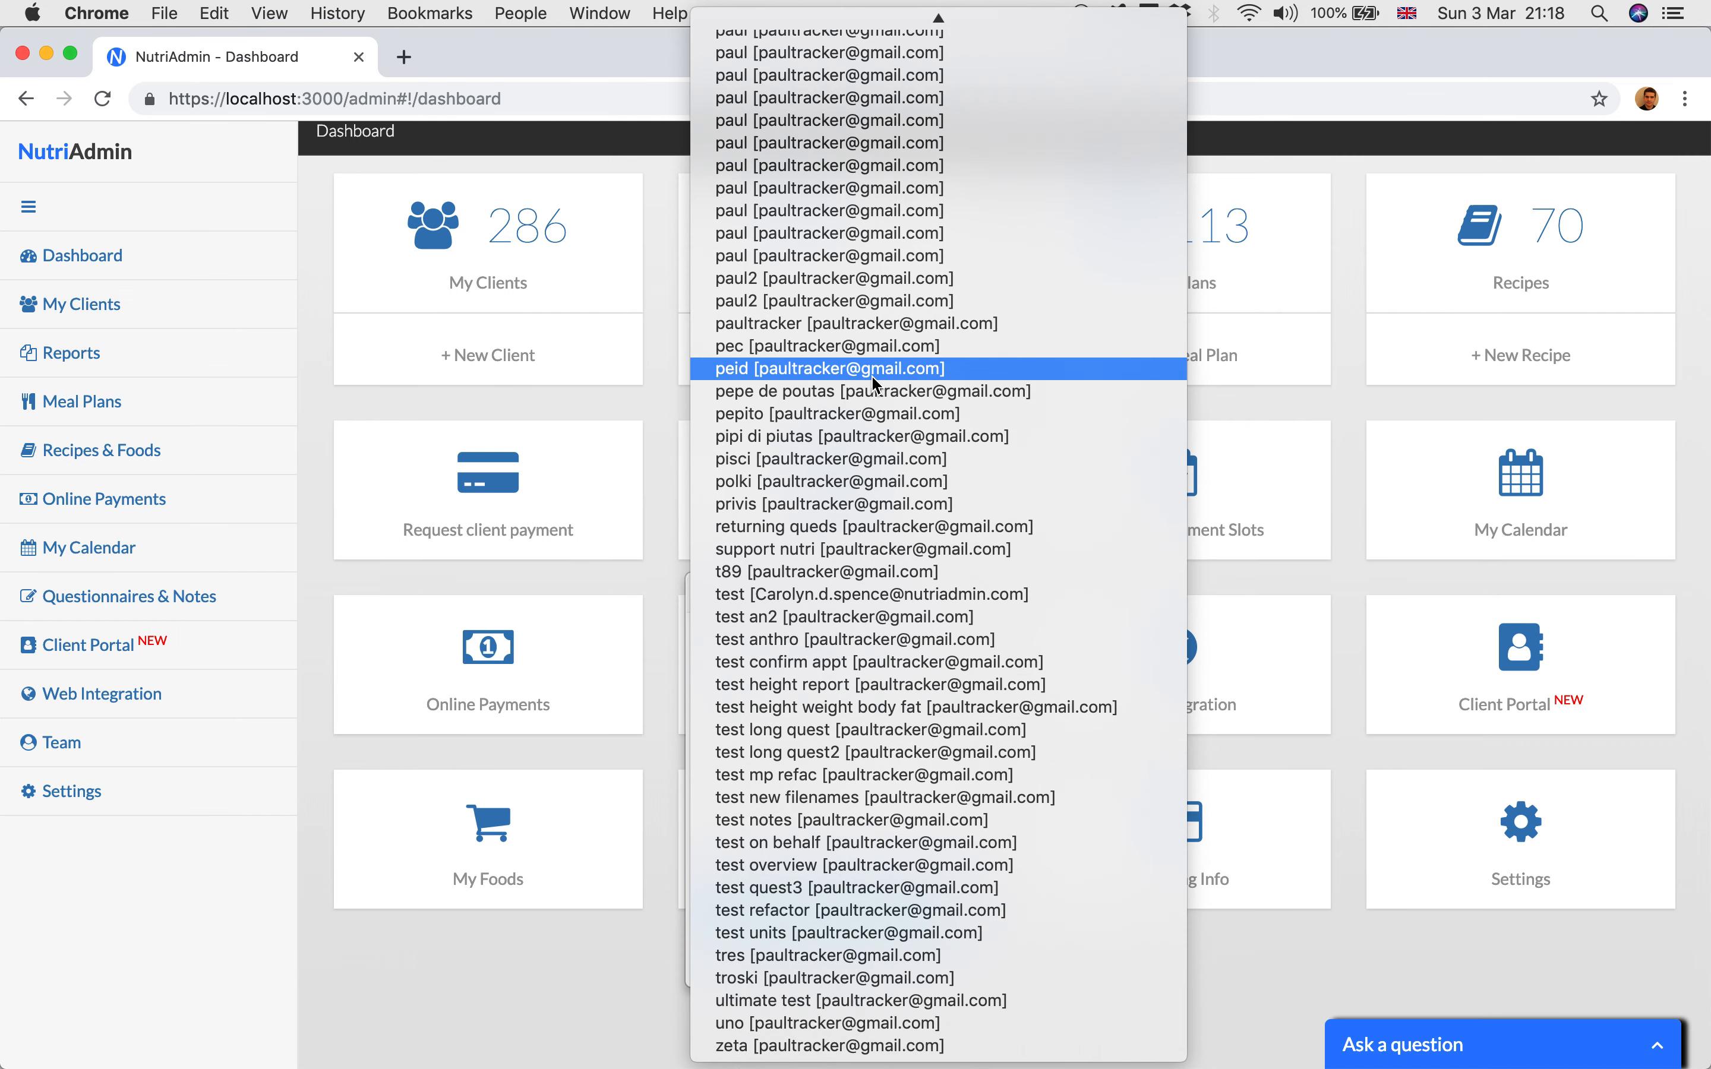
pyautogui.scroll(10, 875, 322)
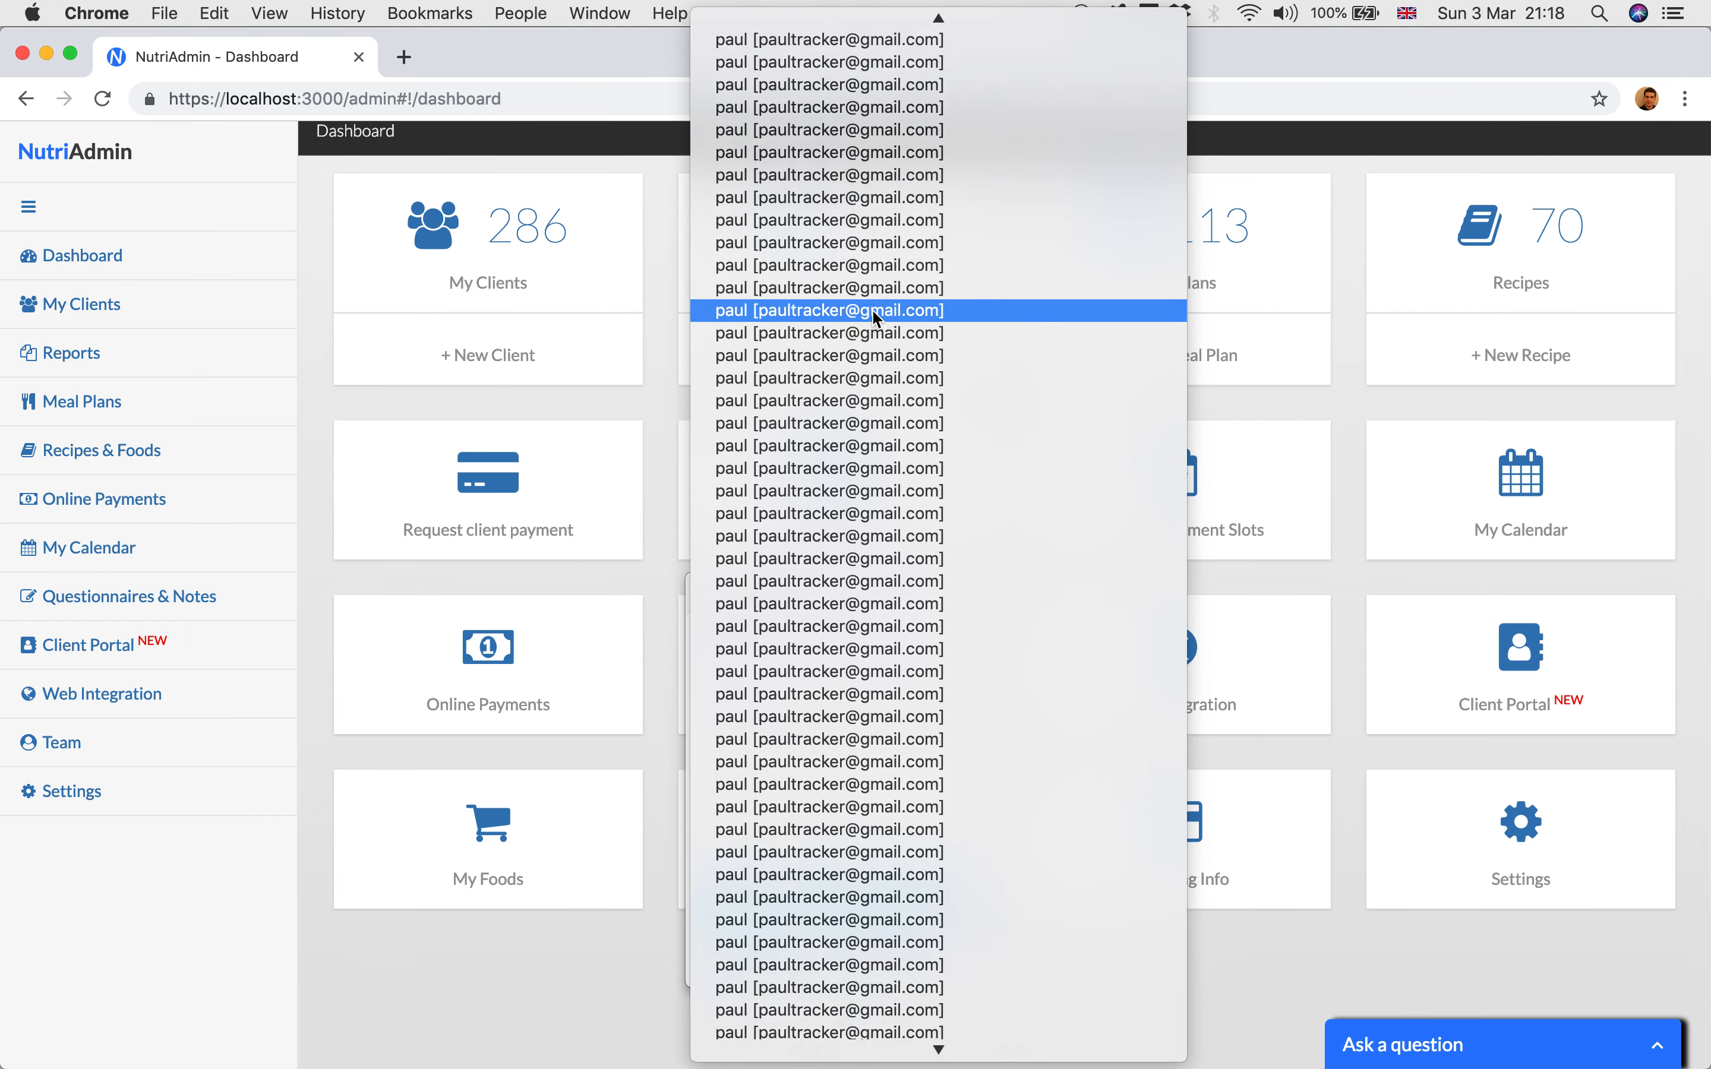
pyautogui.scroll(10, 875, 319)
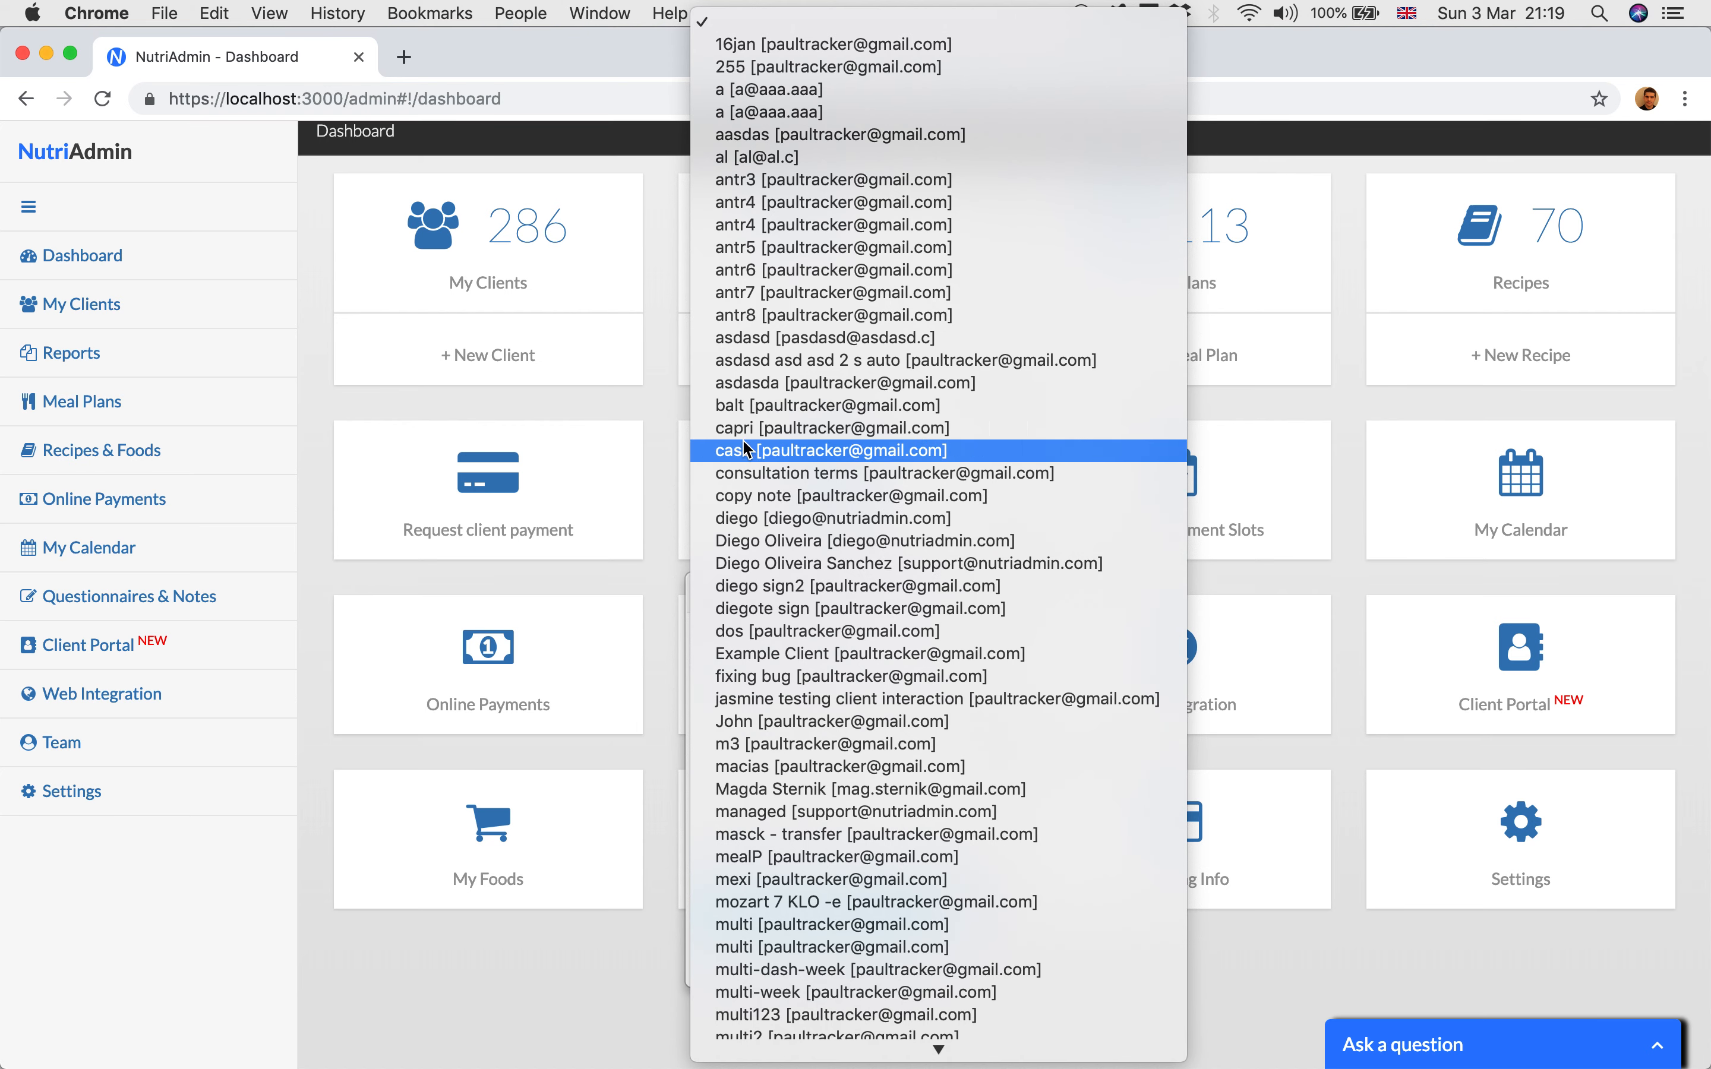
pyautogui.click(665, 412)
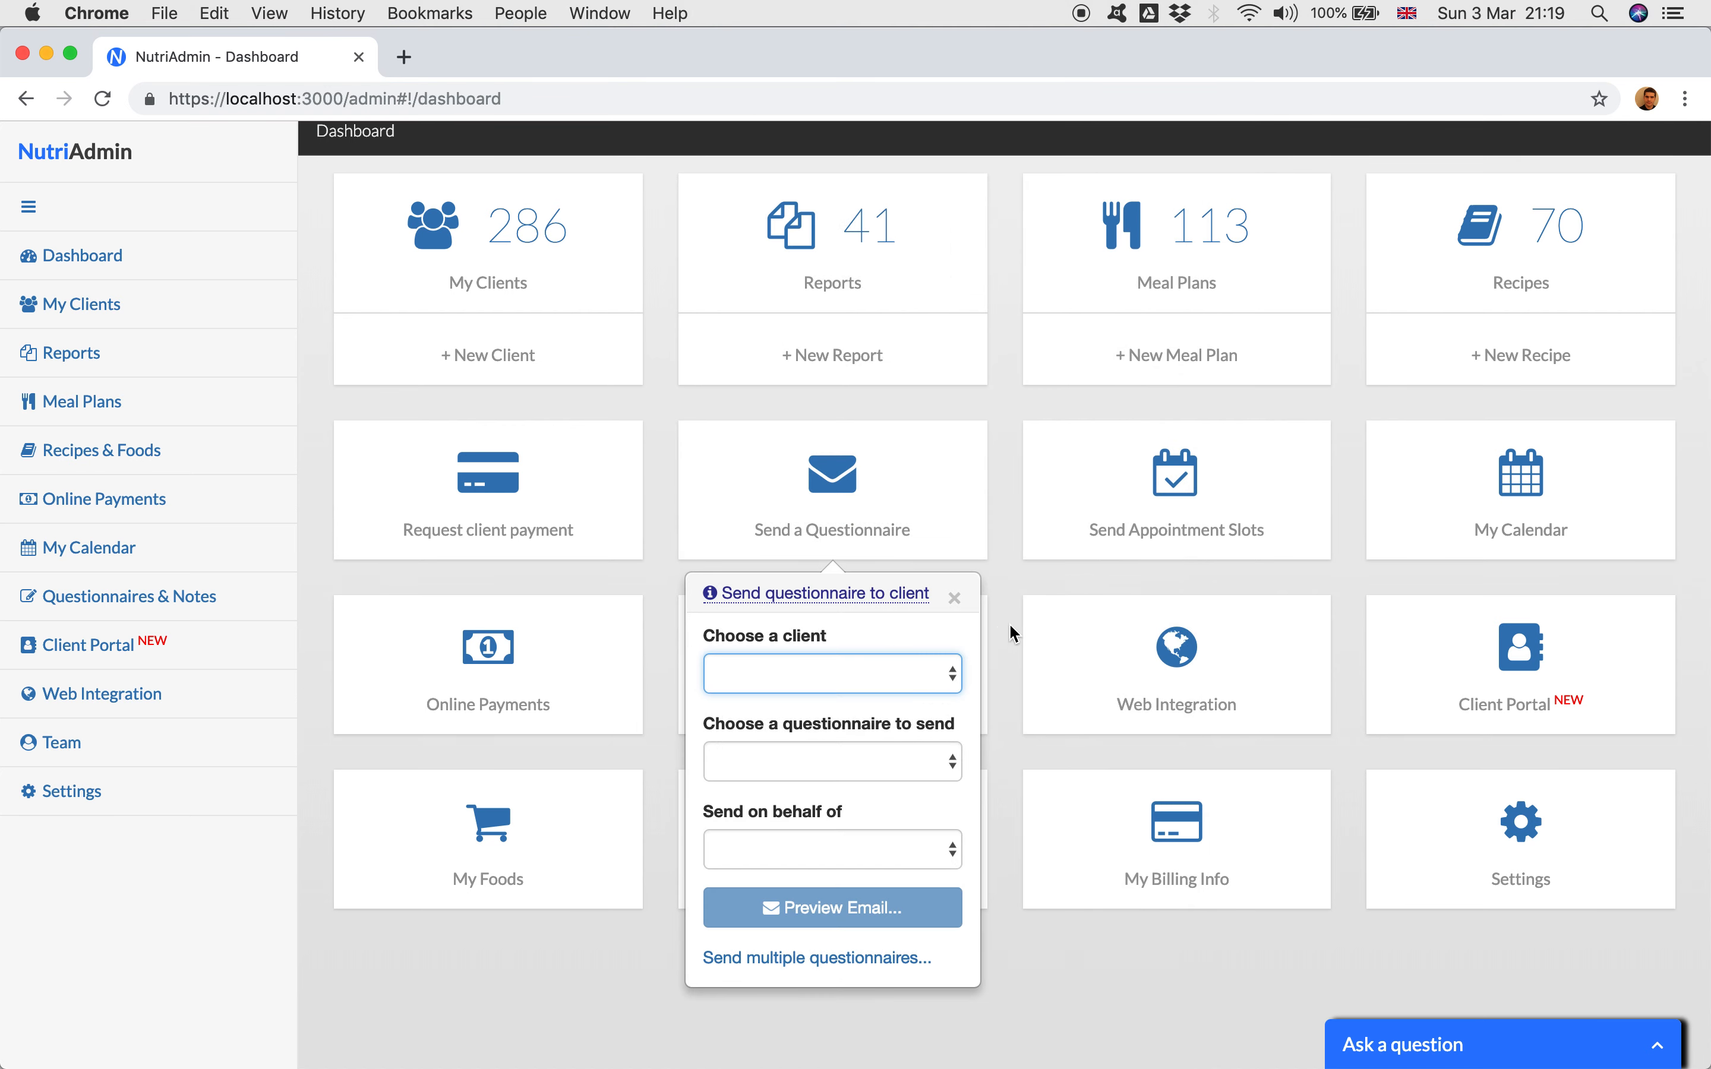
pyautogui.click(955, 601)
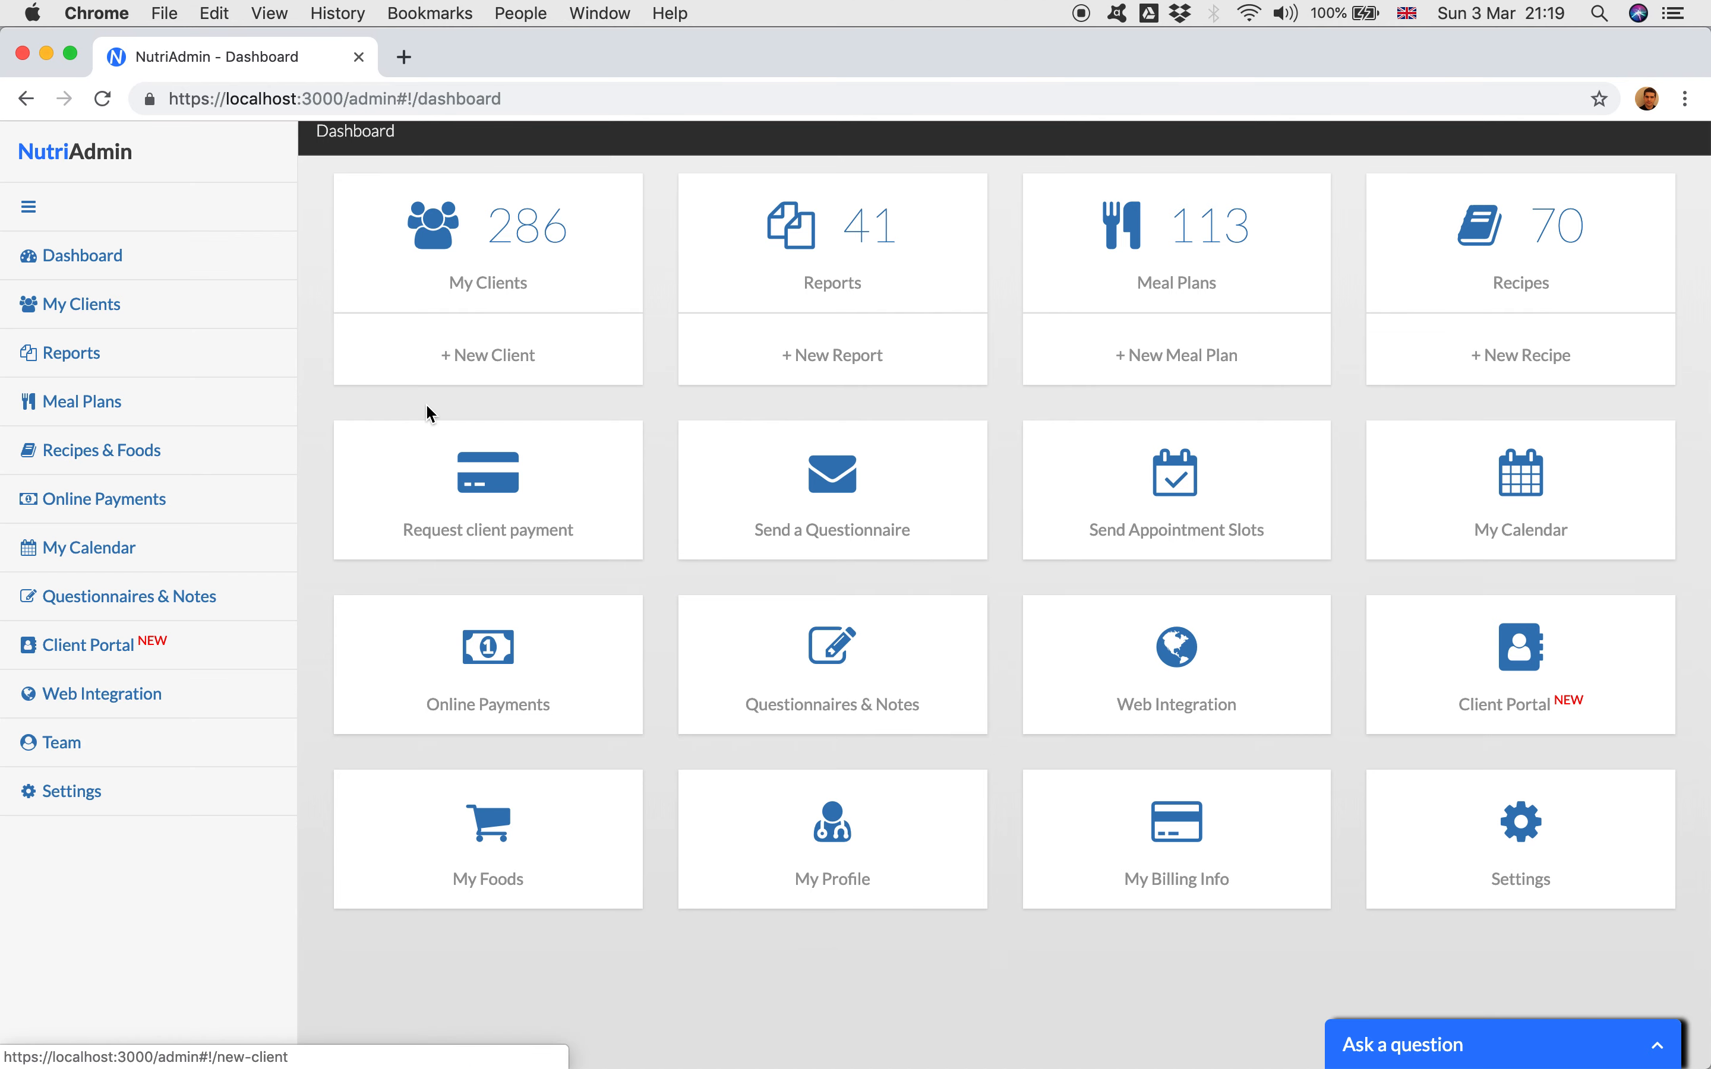
# Step: Open the active clients list from the dashboard and review its pending items column
pyautogui.scroll(2, 428, 412)
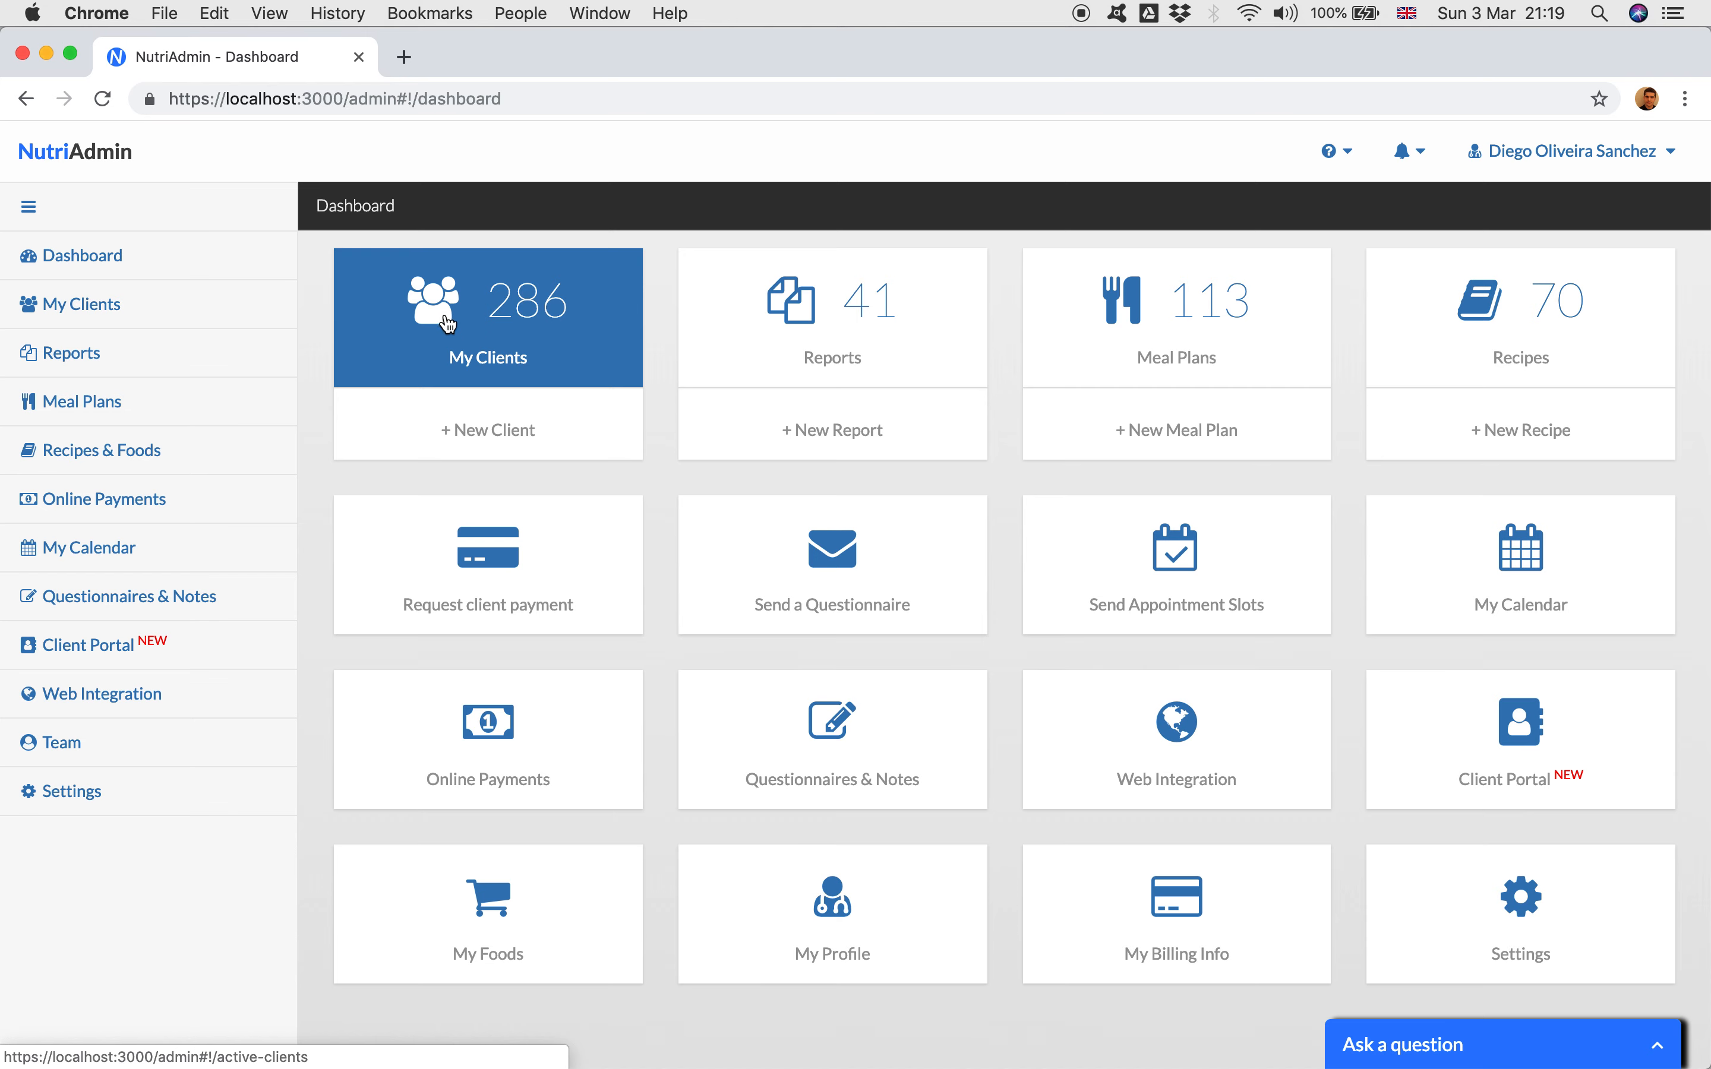
pyautogui.click(498, 321)
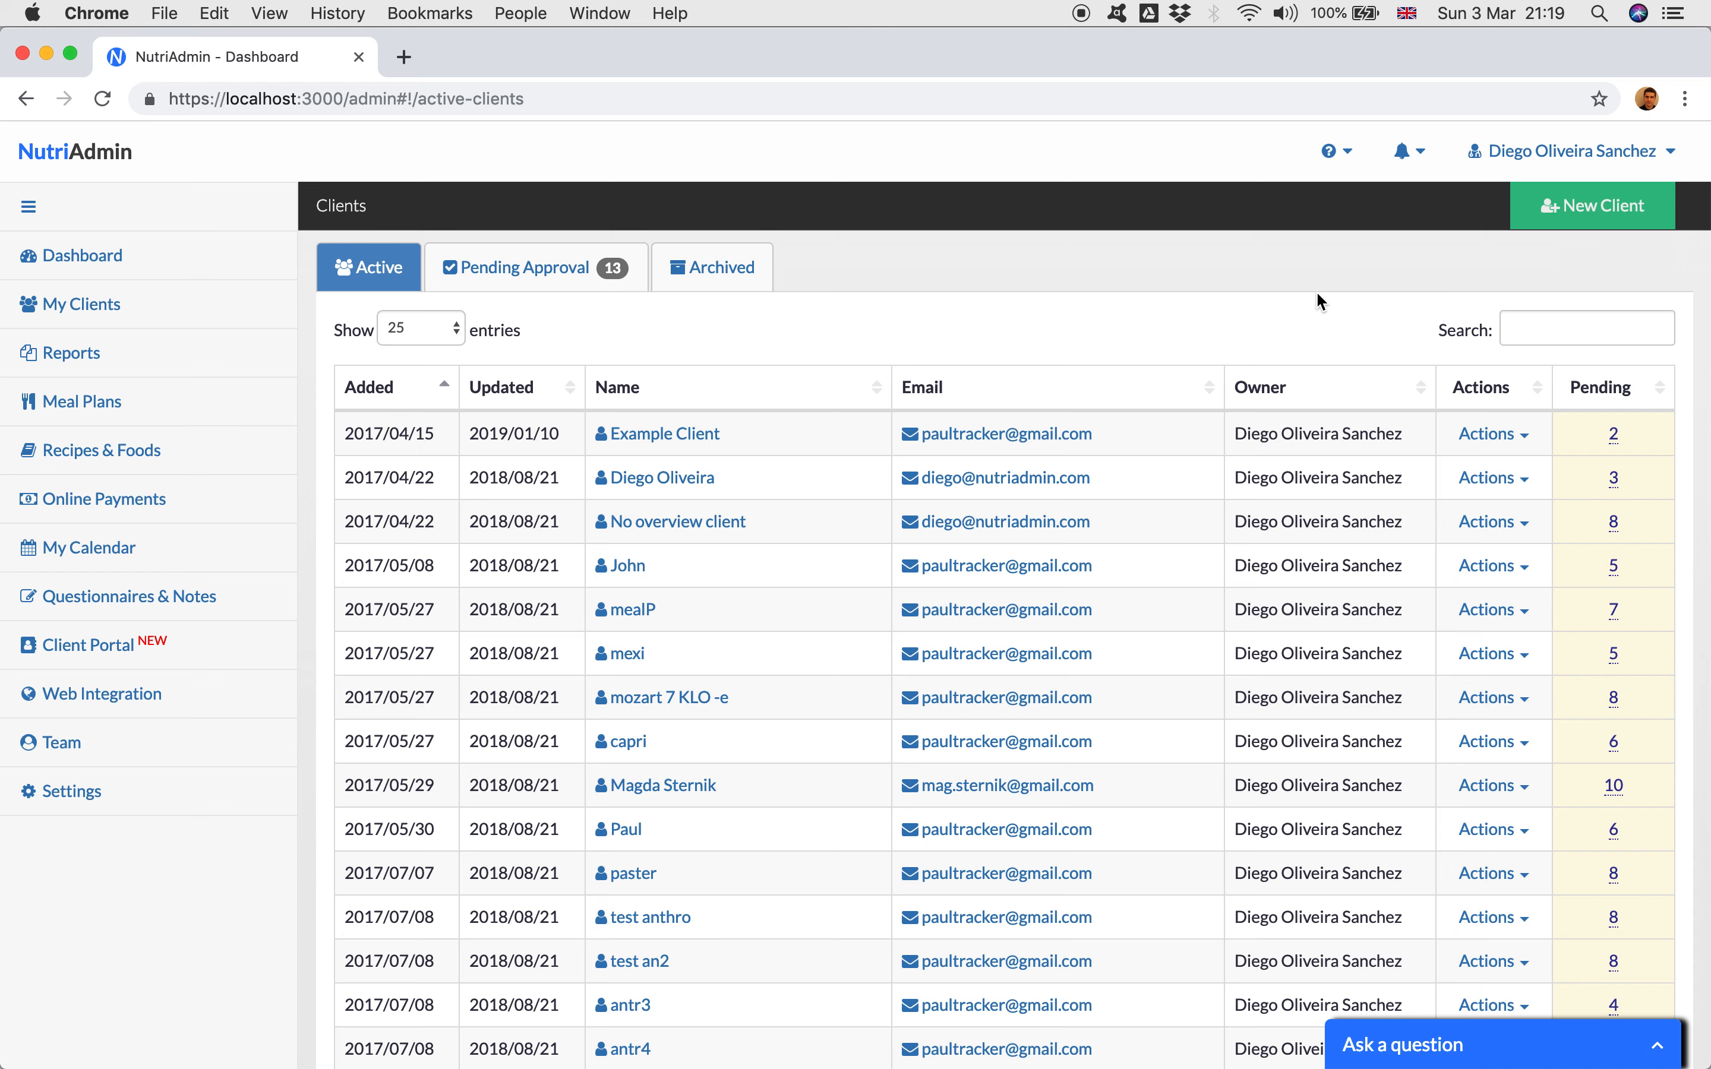
pyautogui.scroll(-3, 1312, 334)
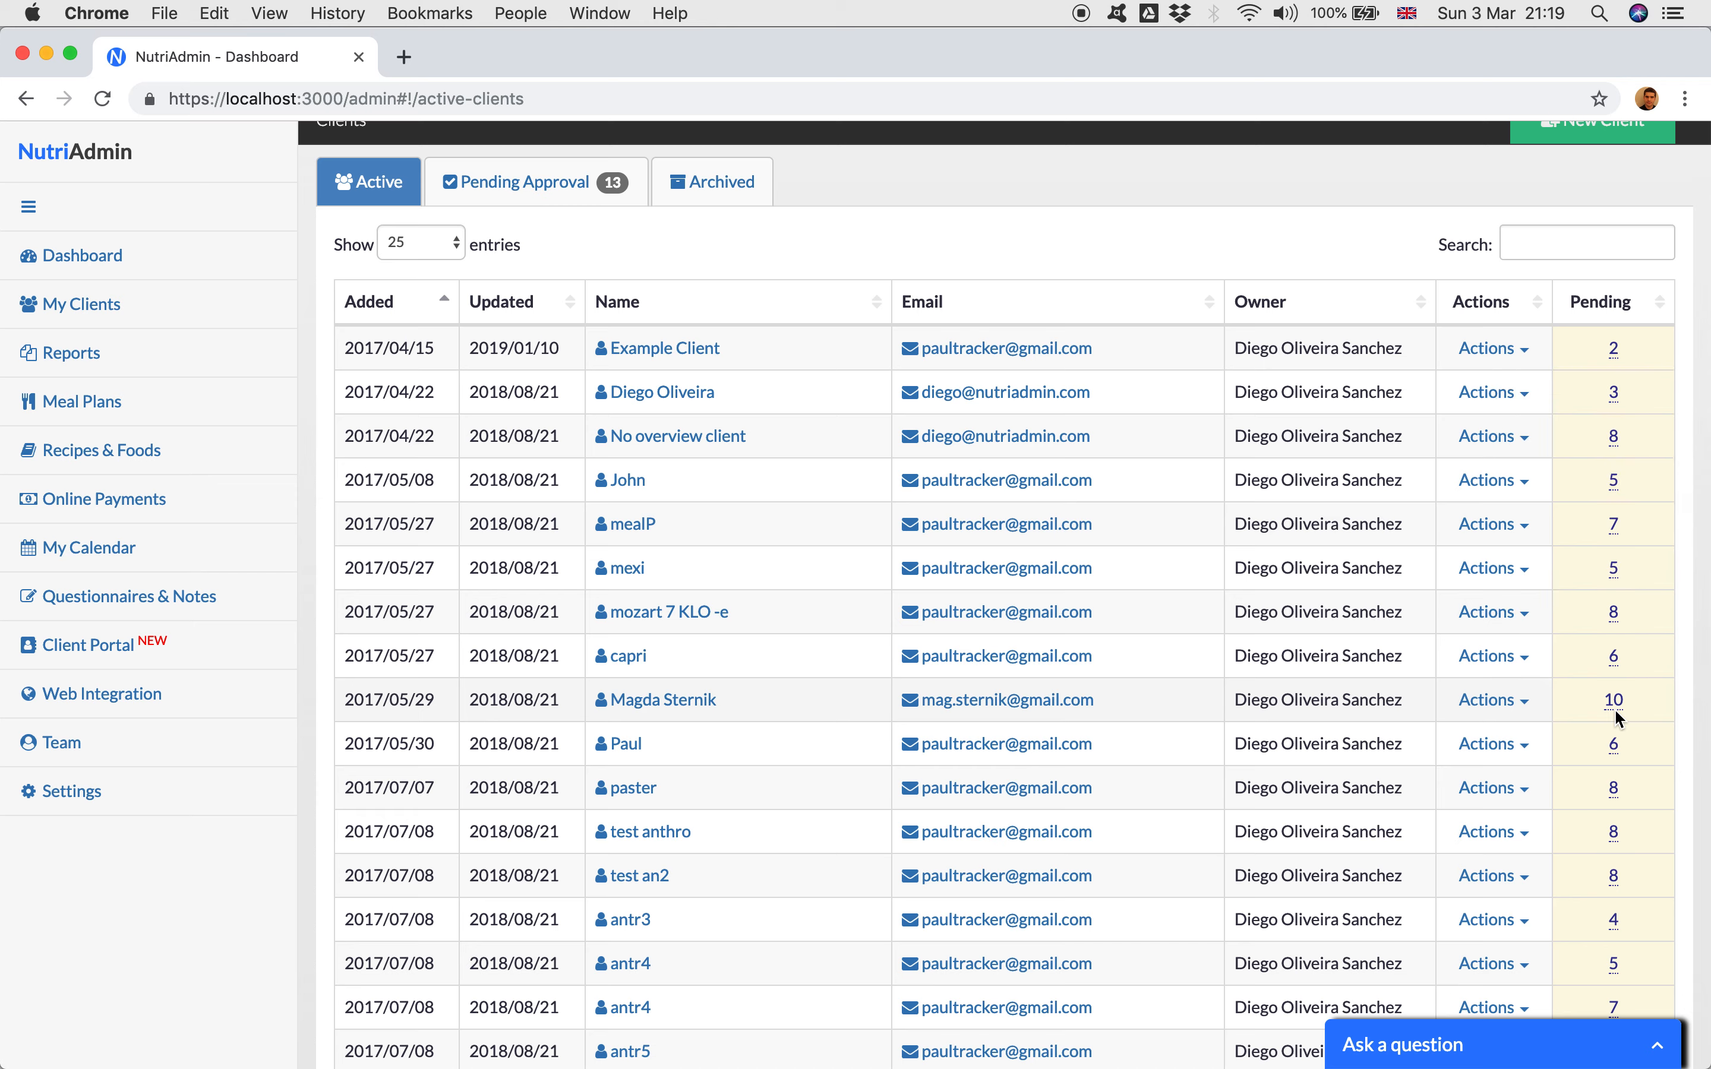
pyautogui.moveTo(1613, 618)
pyautogui.scroll(-12, 1648, 546)
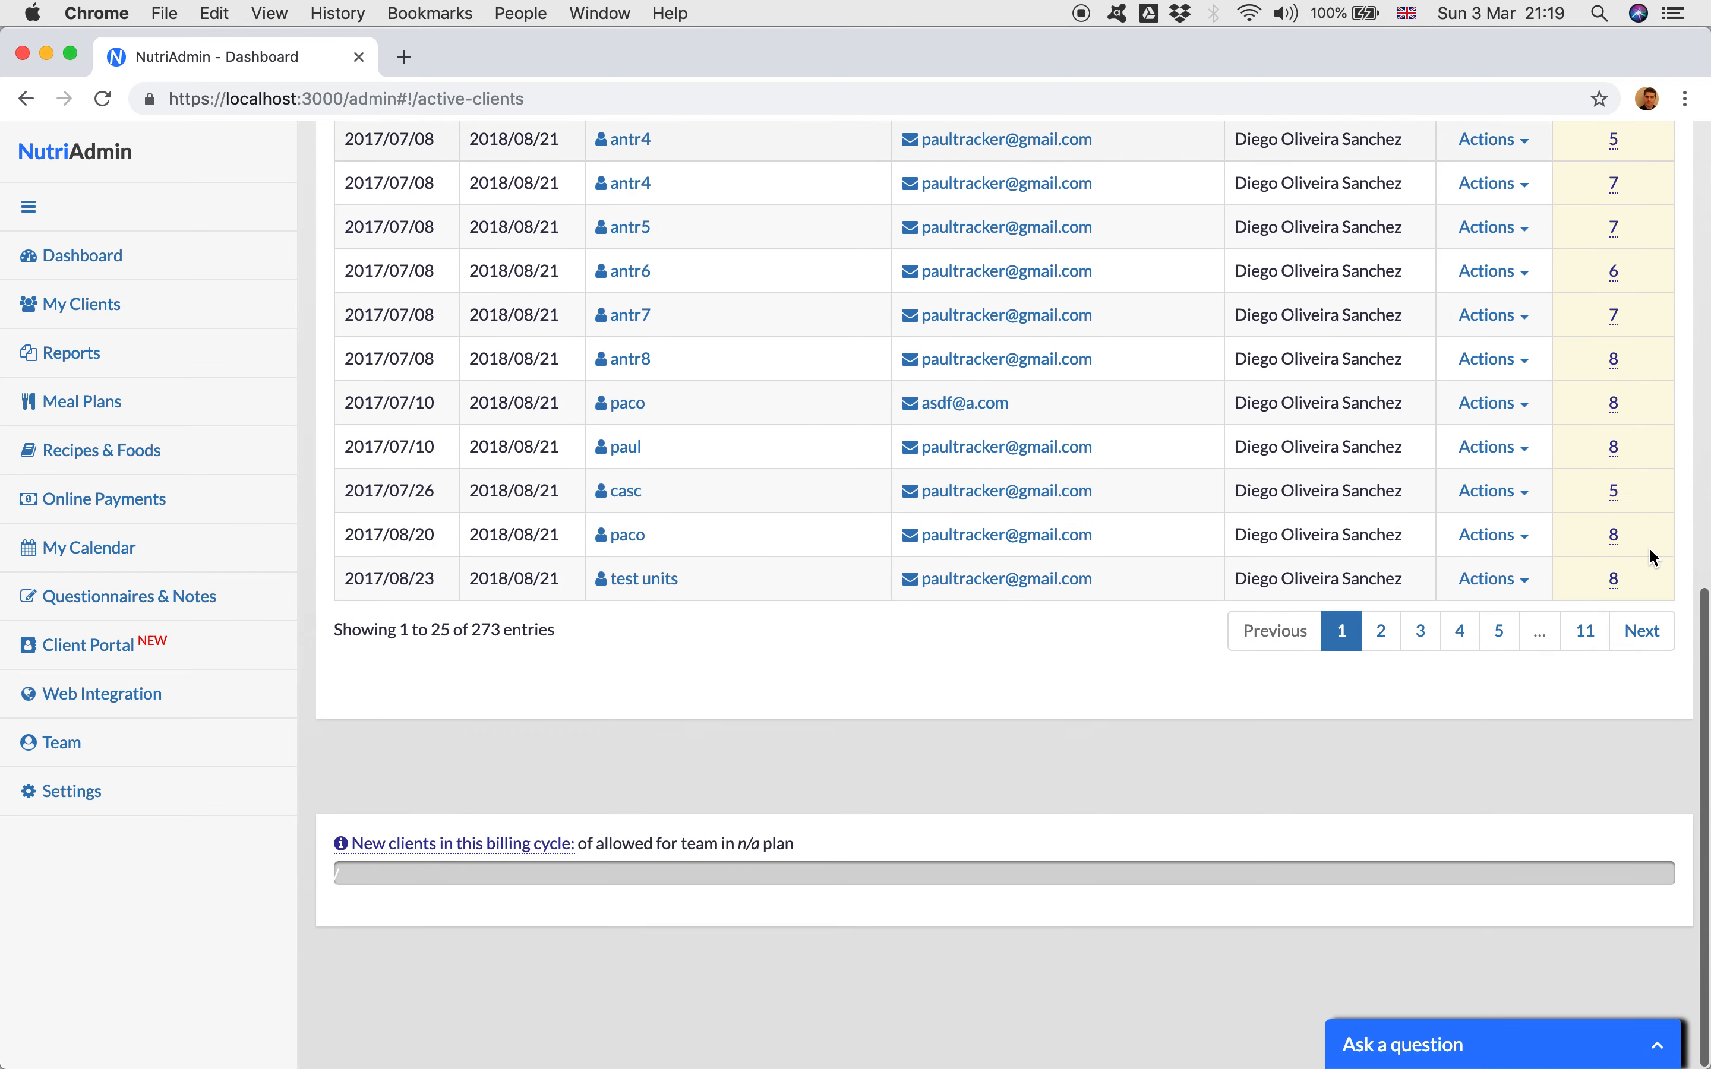
pyautogui.scroll(12, 1647, 547)
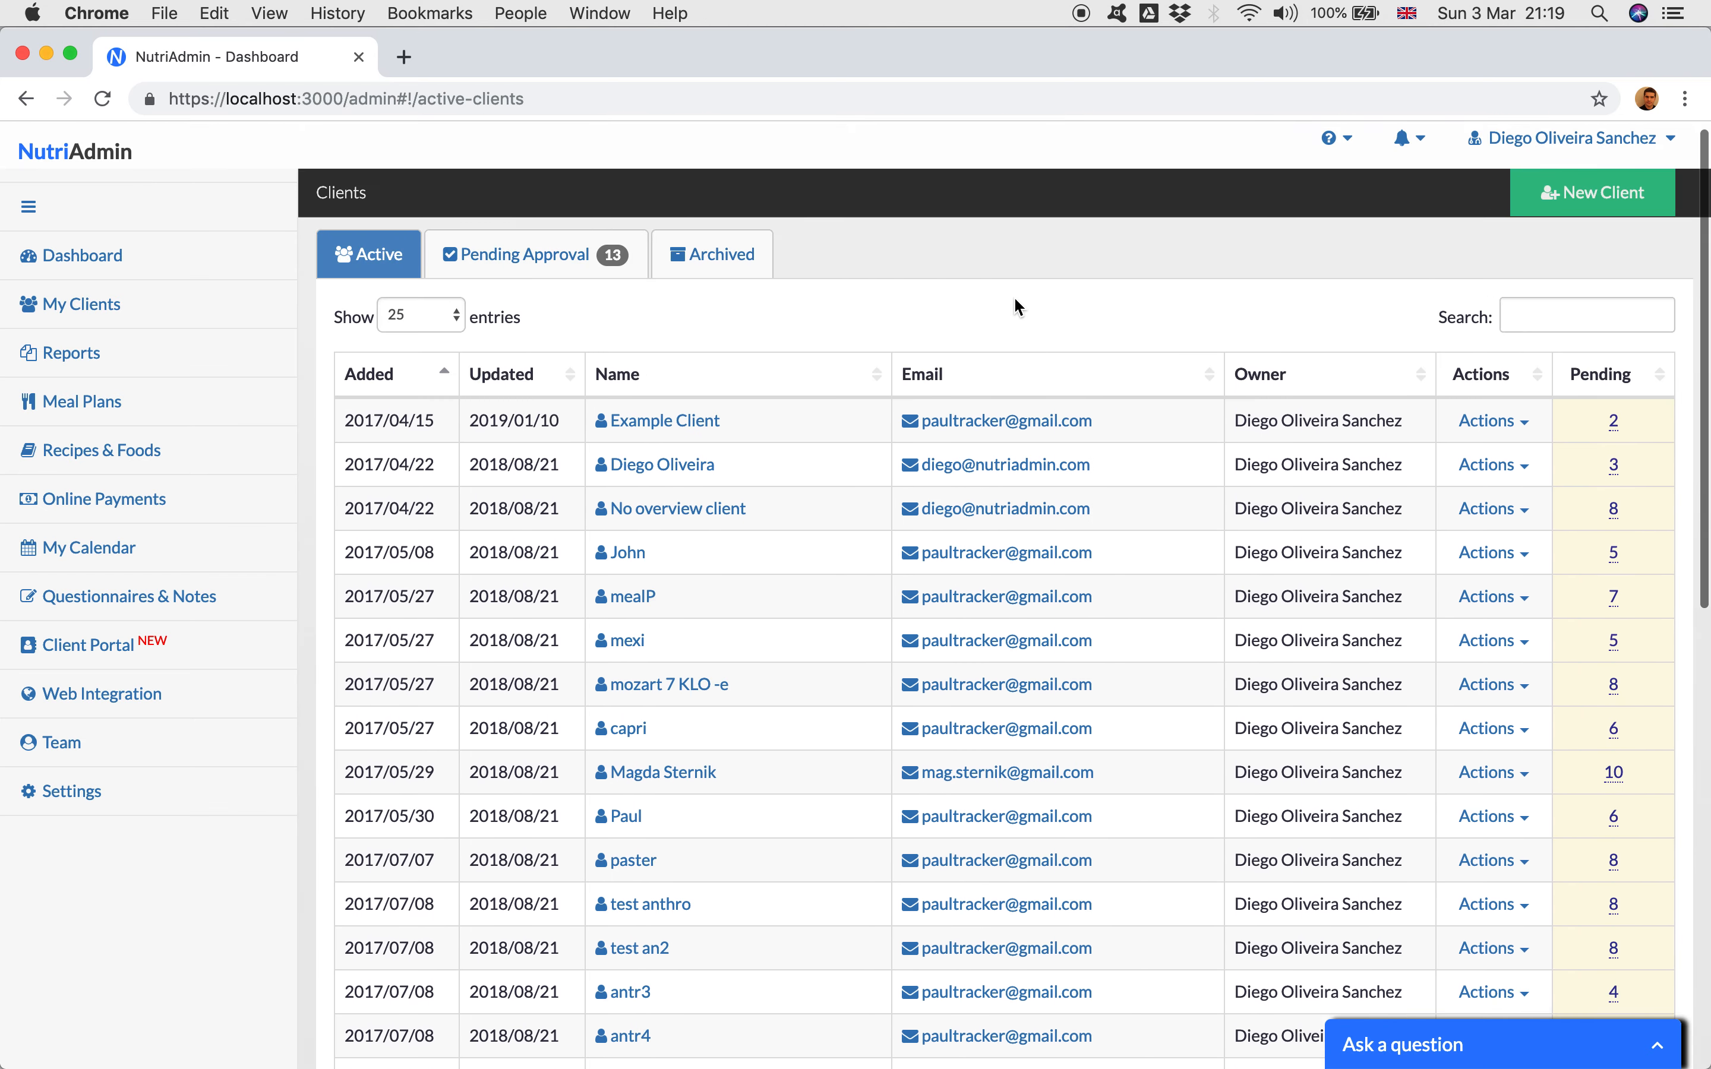
# Step: Compare the archived clients list with the active one, returning to the active clients through the dashboard
pyautogui.click(724, 286)
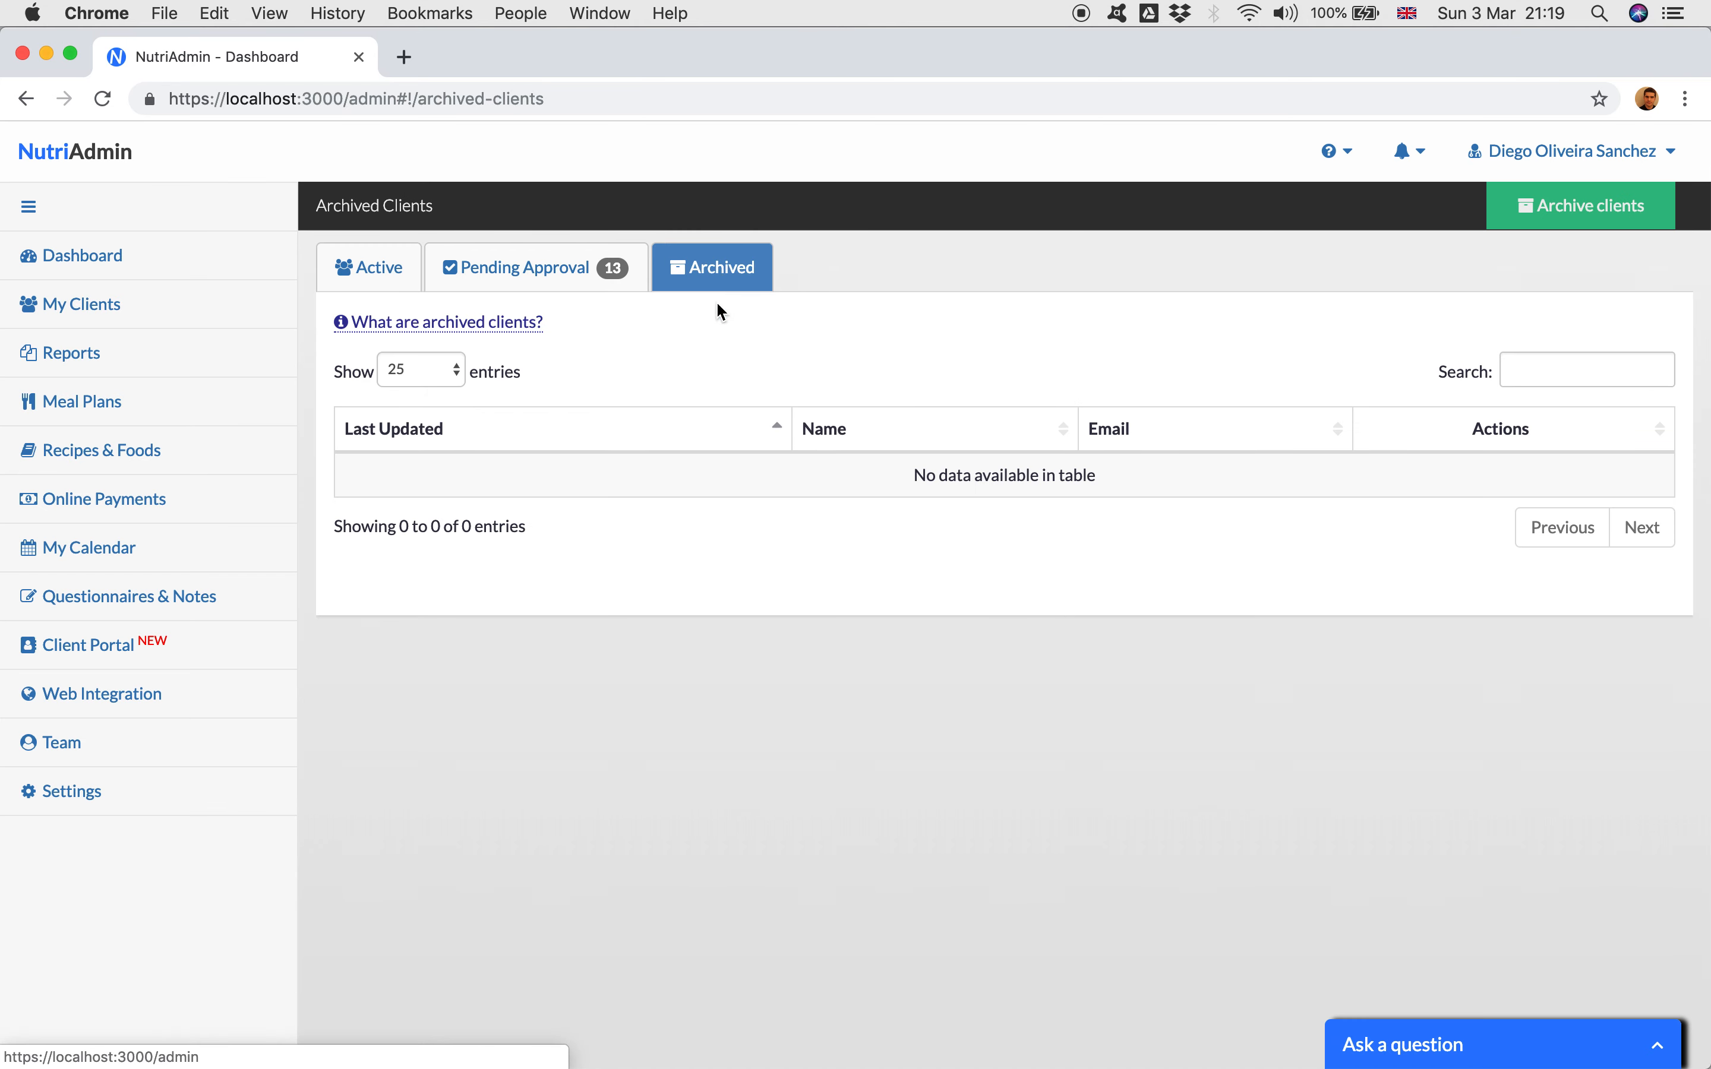
pyautogui.click(370, 267)
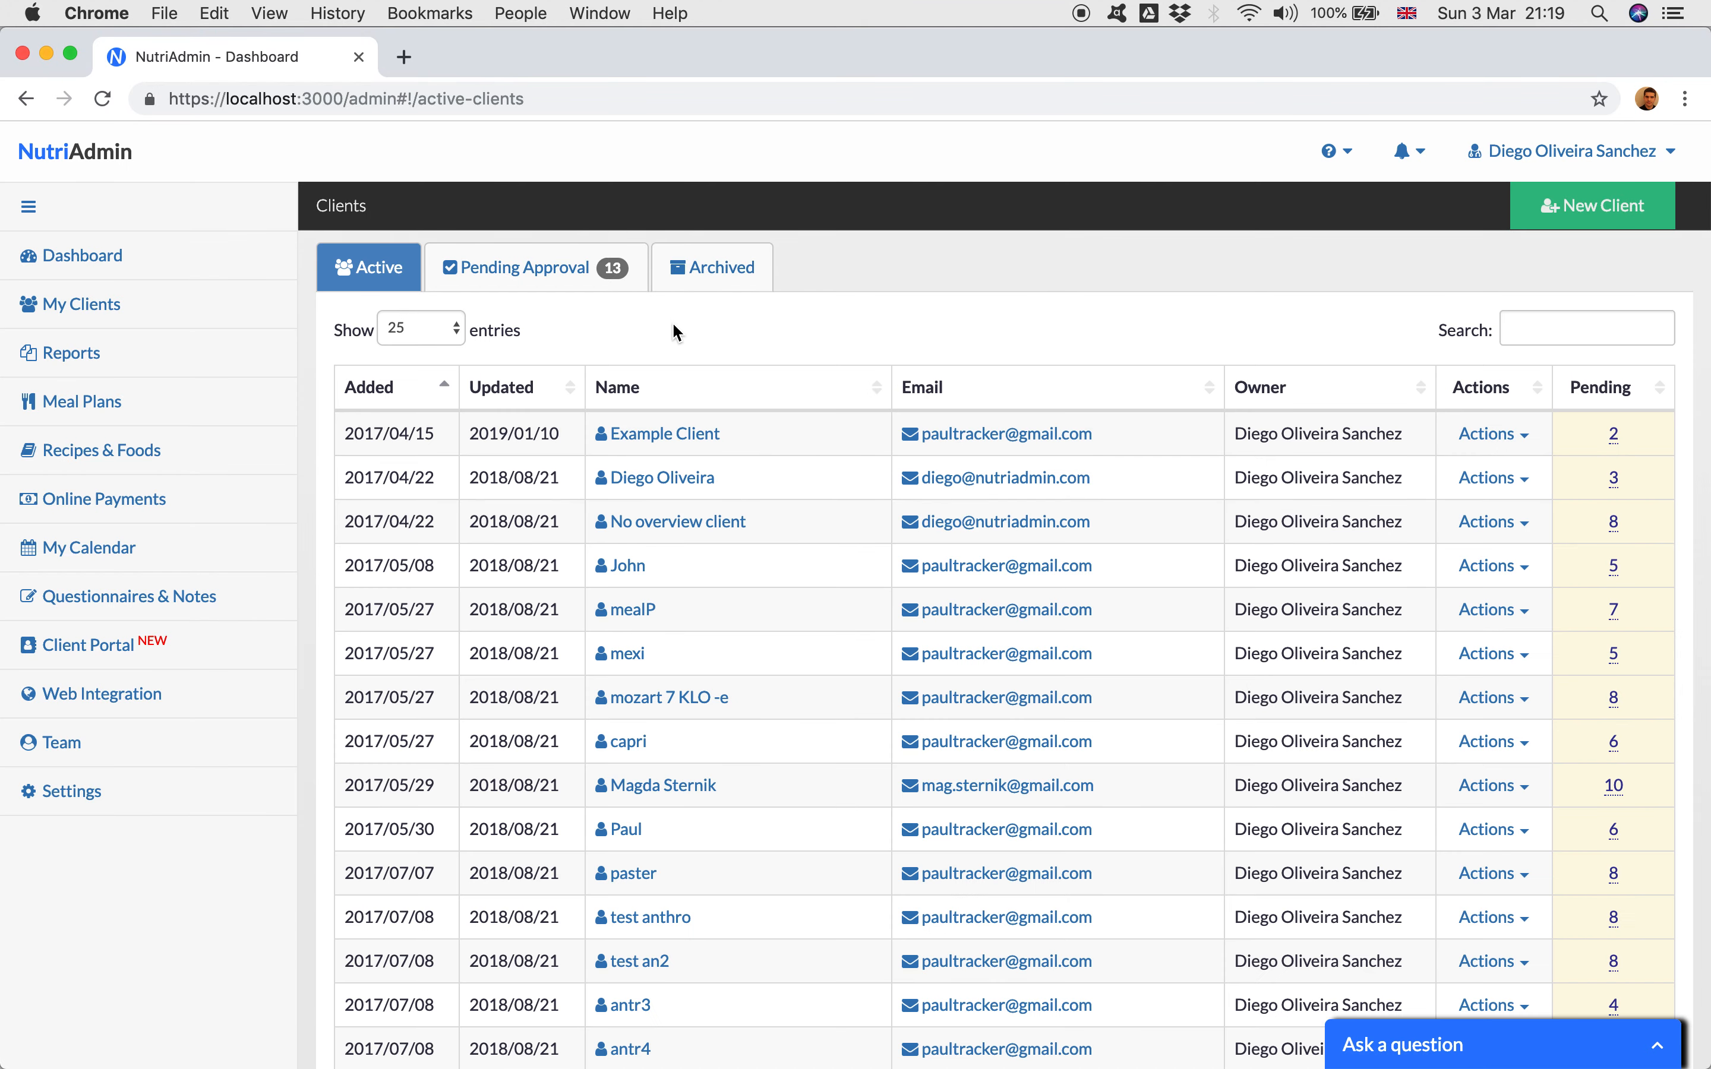
pyautogui.click(719, 286)
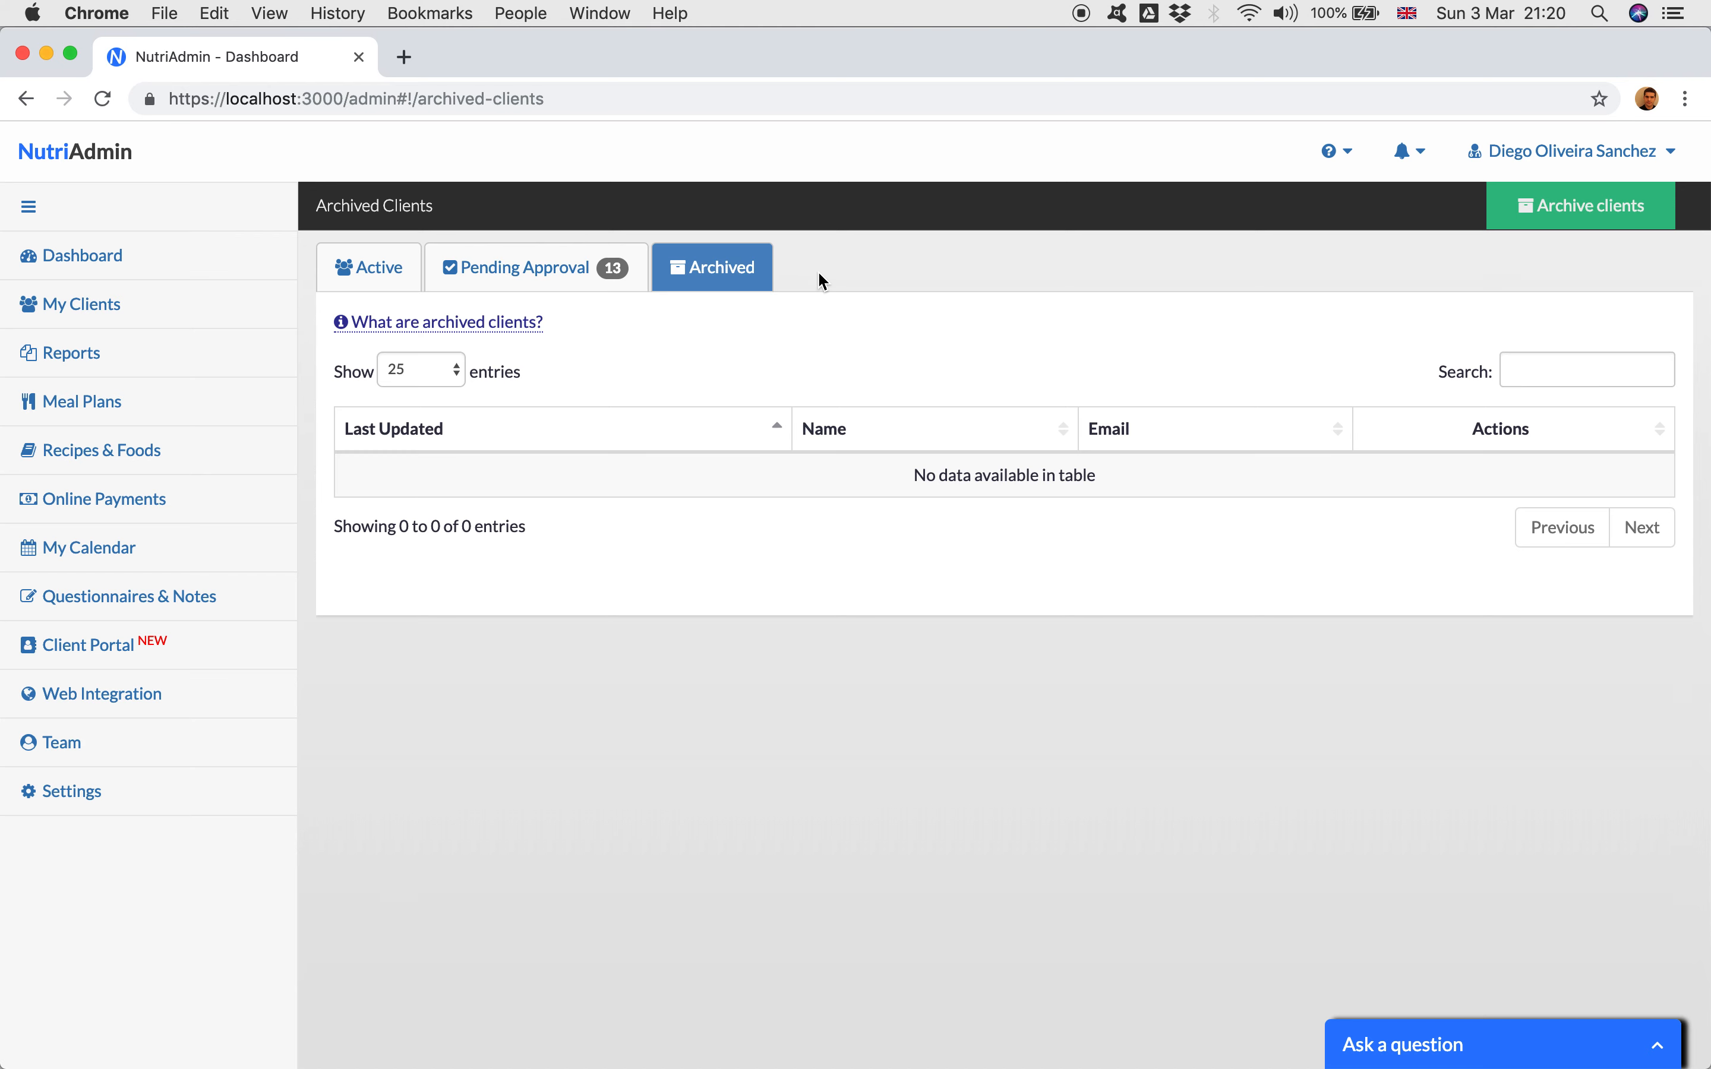
pyautogui.click(380, 275)
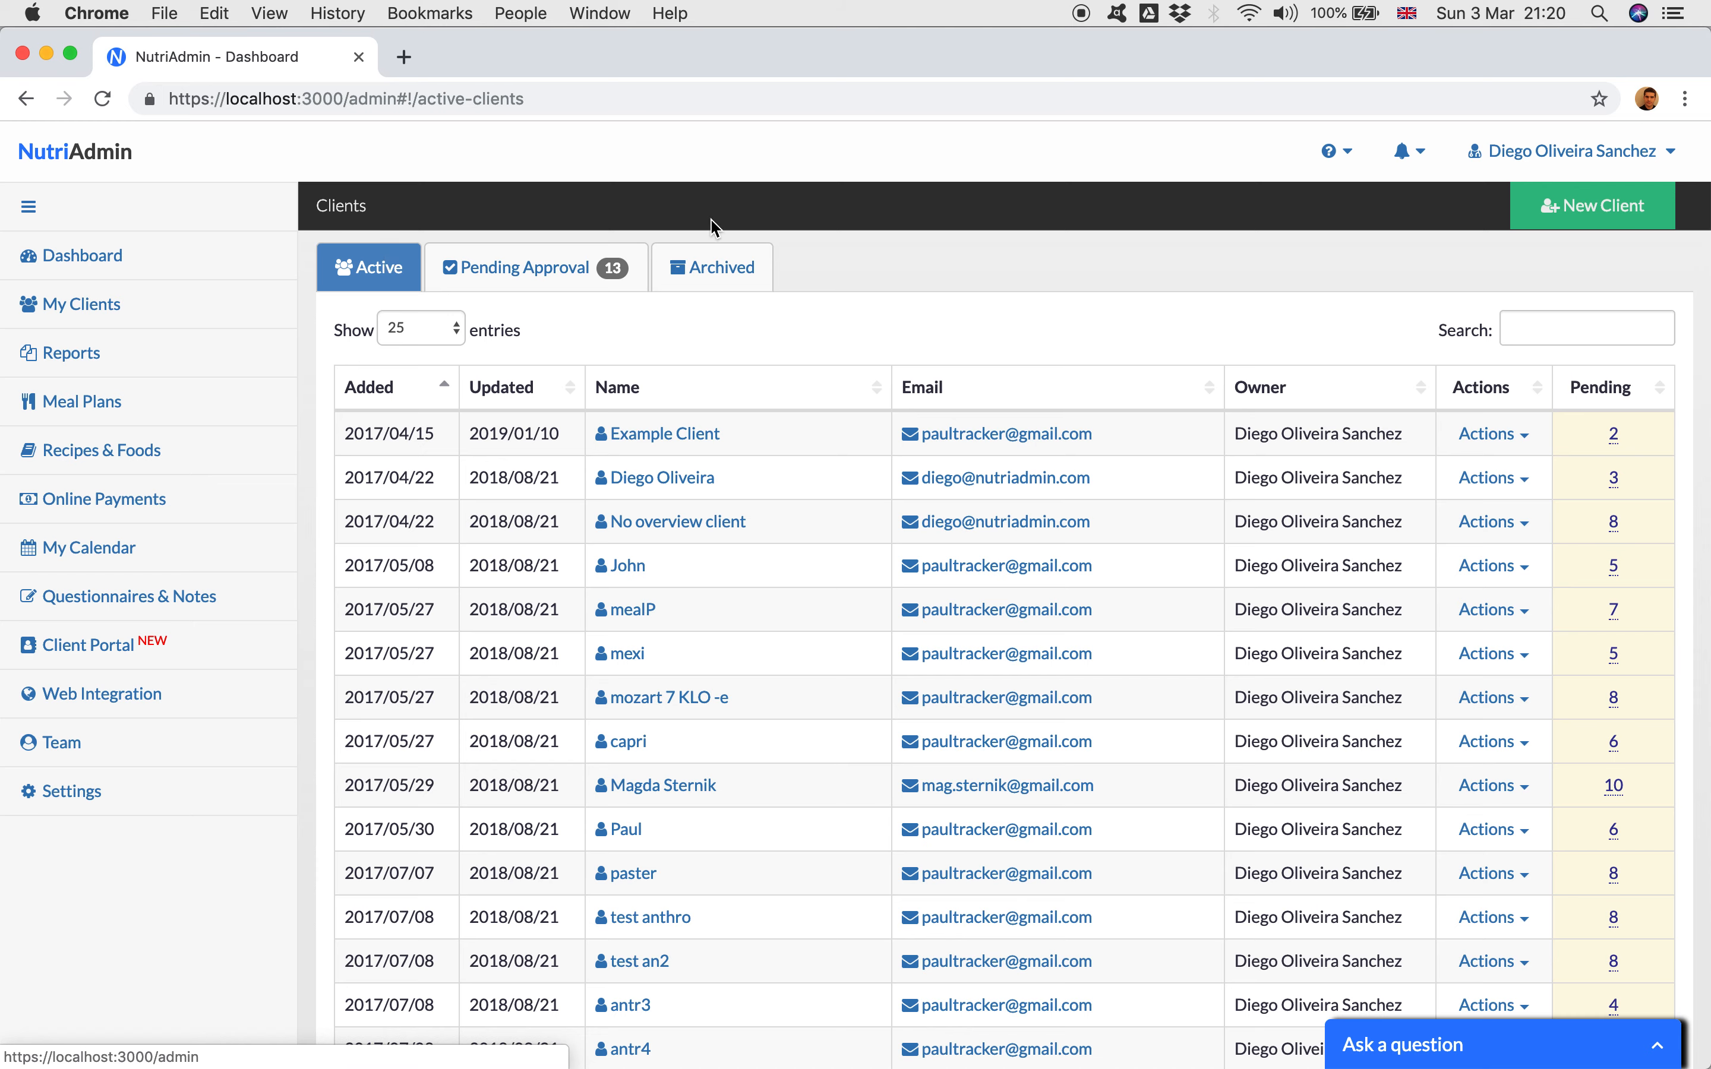
pyautogui.click(717, 279)
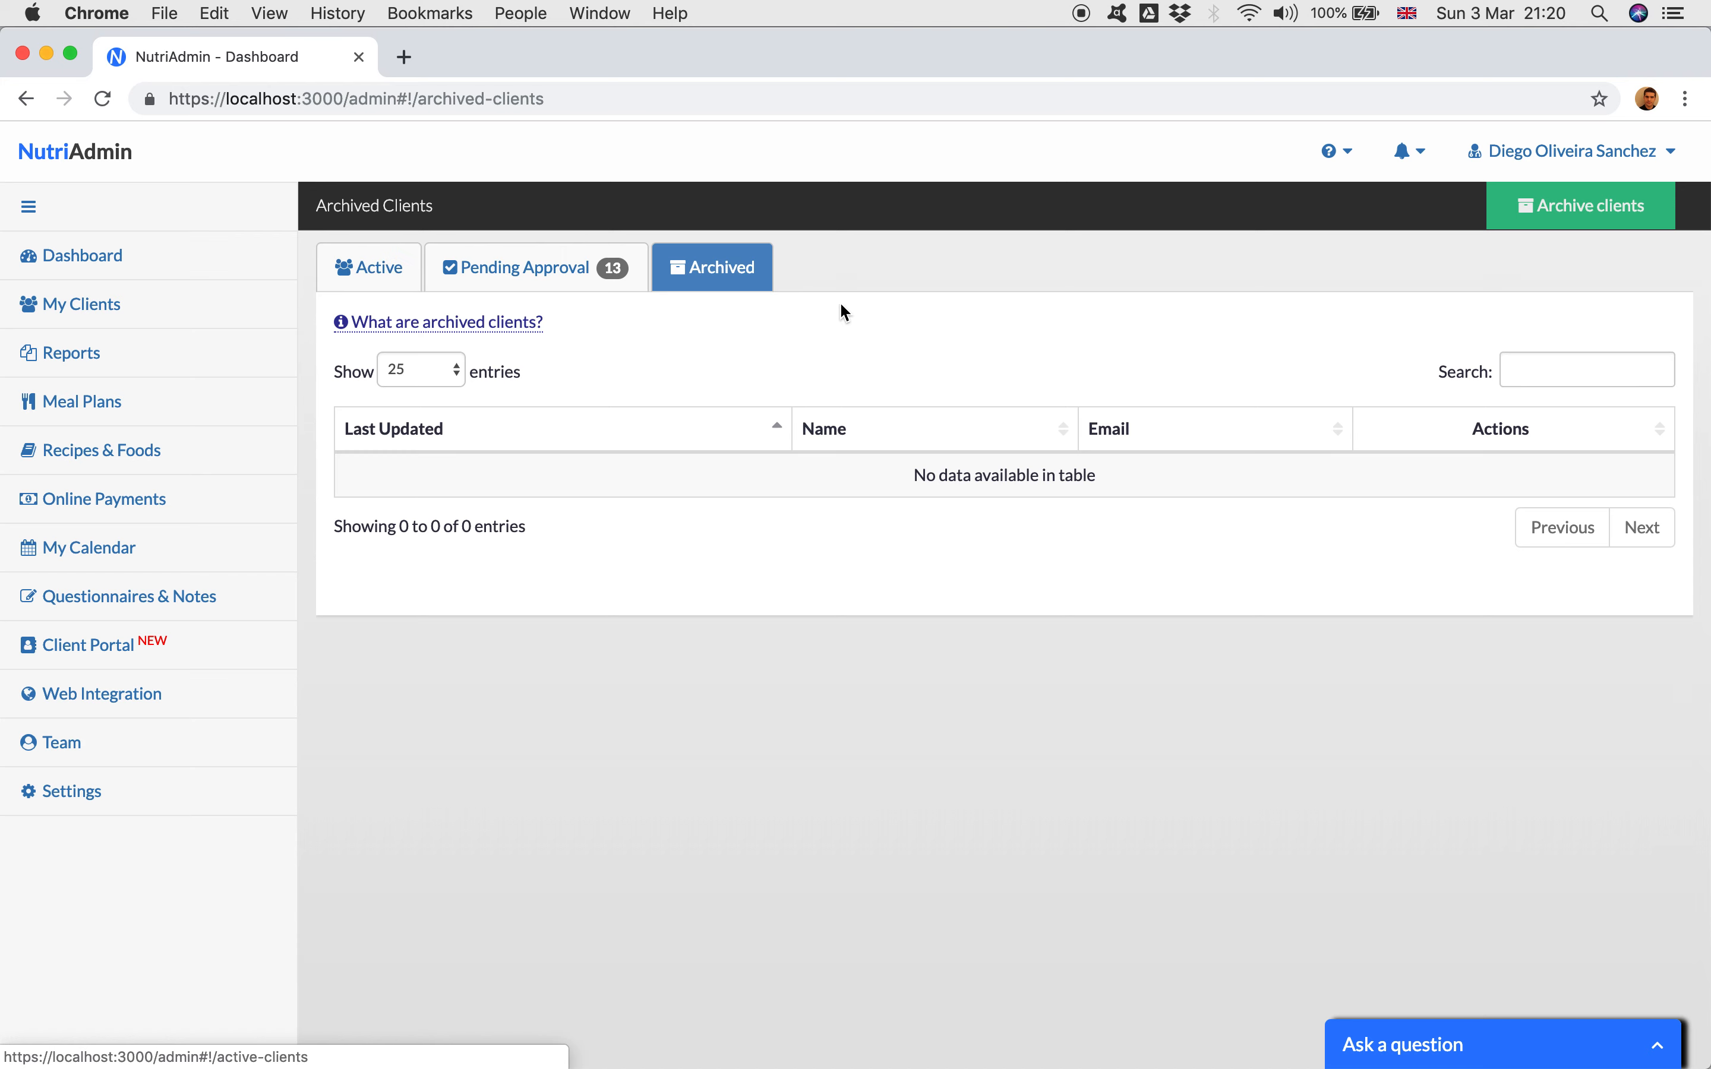
pyautogui.click(113, 264)
pyautogui.click(447, 341)
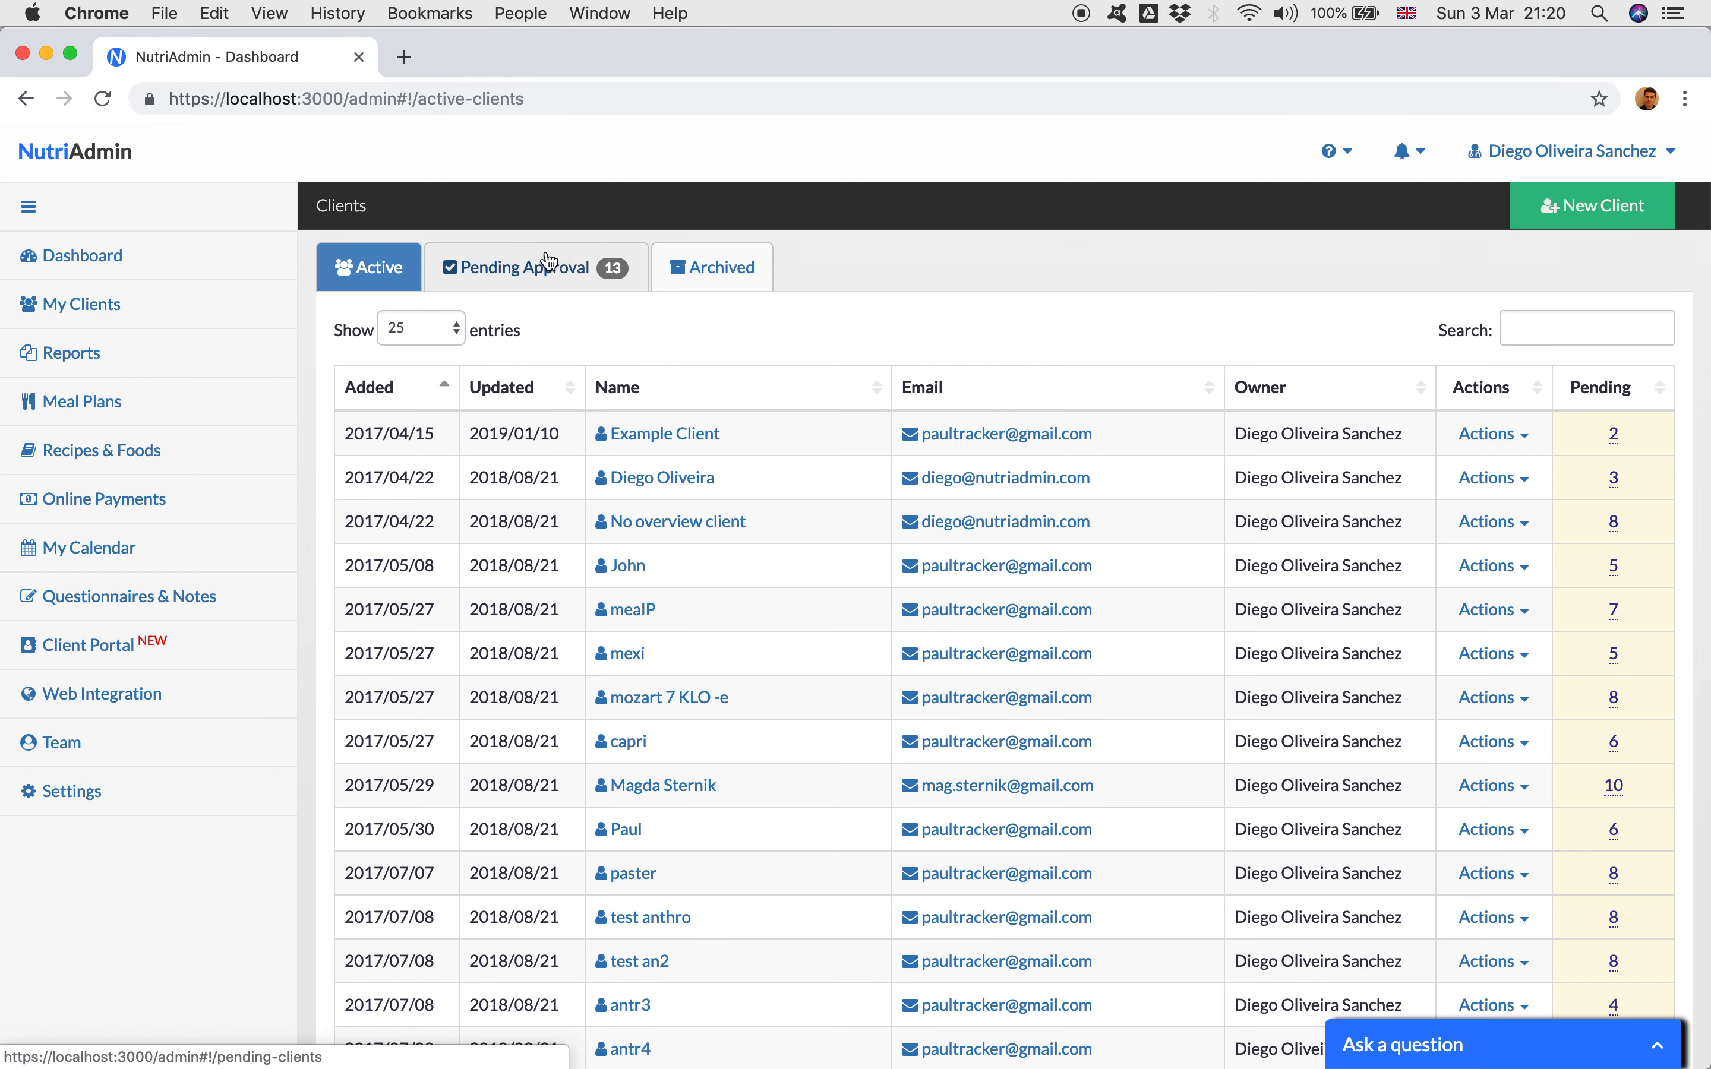
# Step: Open the client archiving dialog from the archived clients list and look through the clients available for selection
pyautogui.click(715, 279)
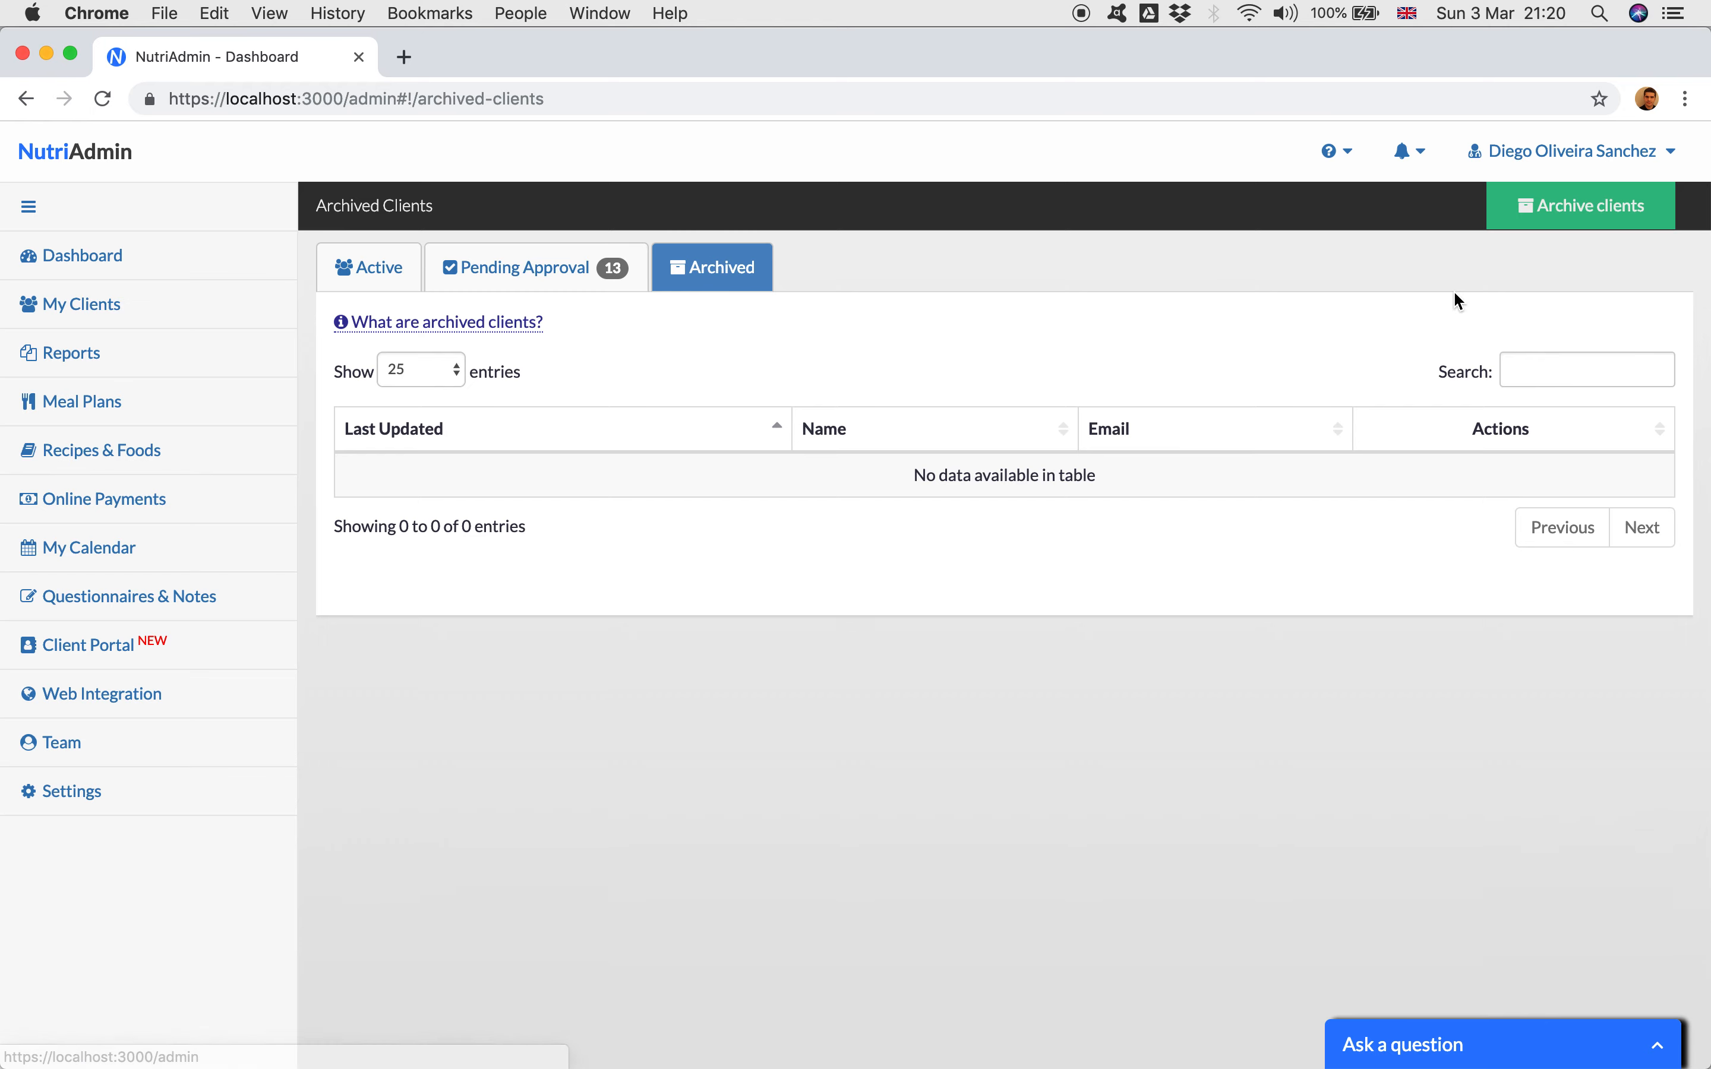
pyautogui.click(1619, 212)
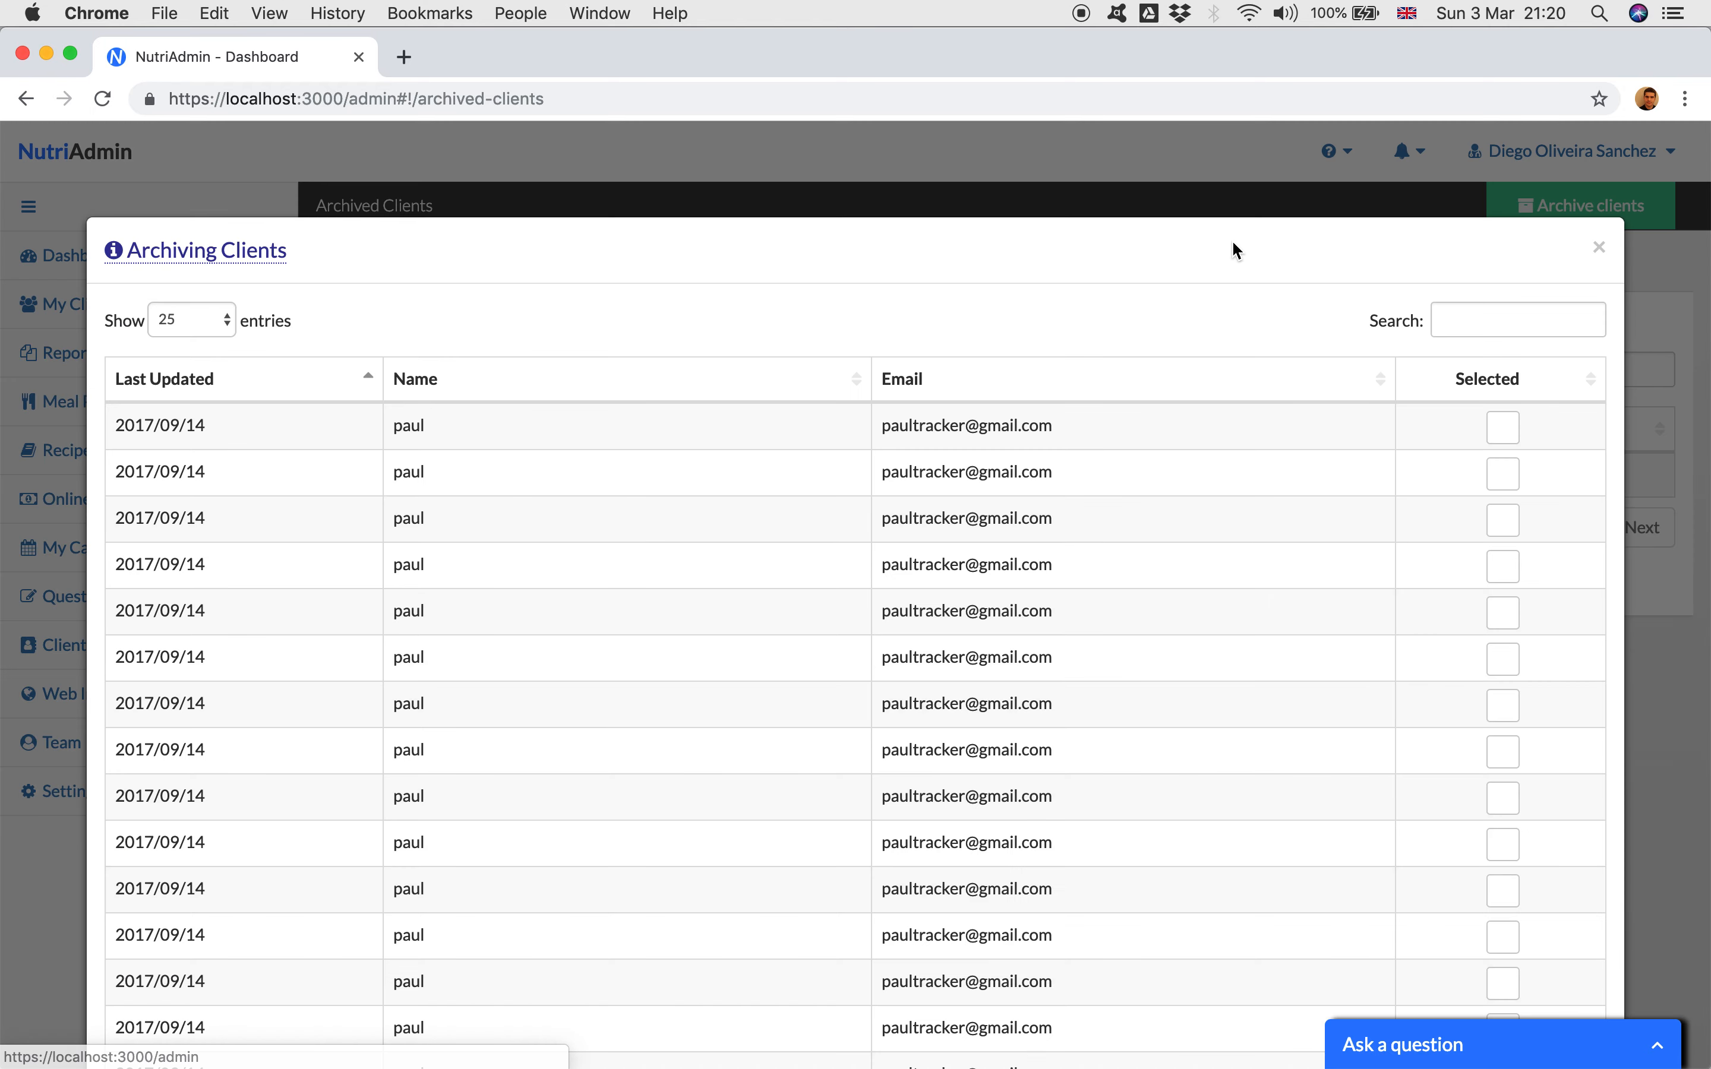
pyautogui.scroll(-10, 813, 718)
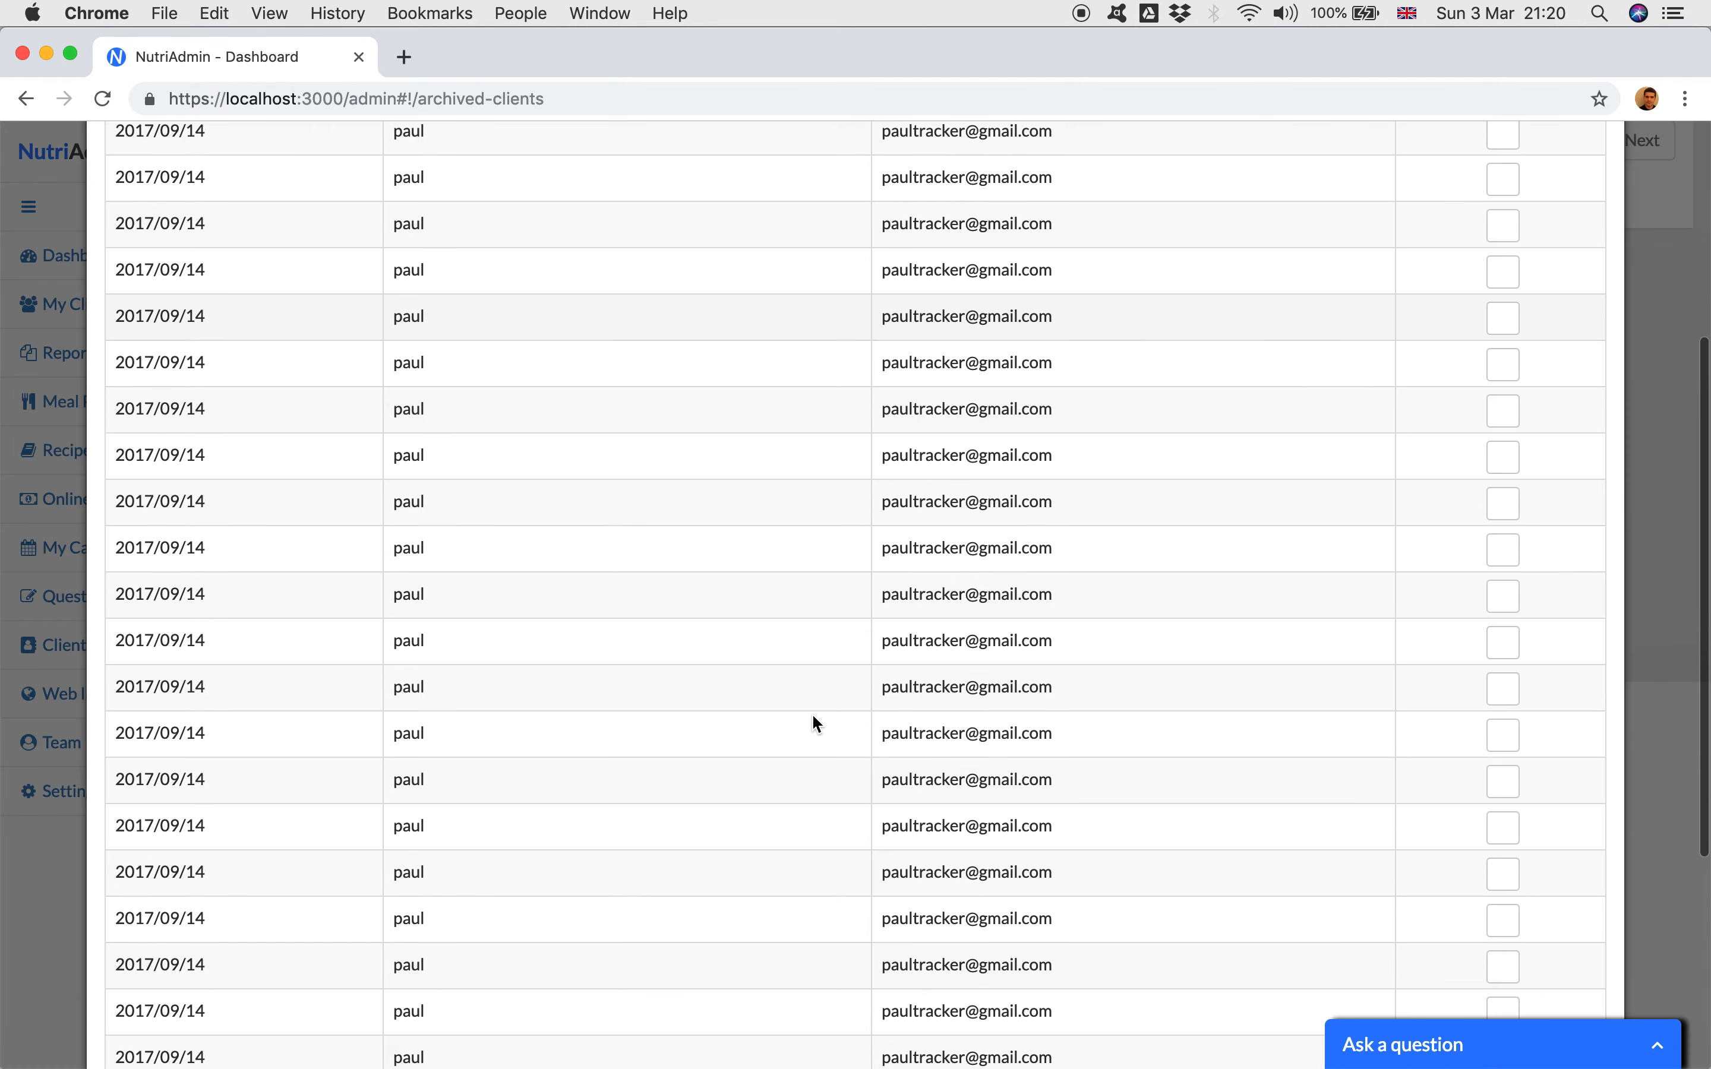
pyautogui.scroll(10, 812, 713)
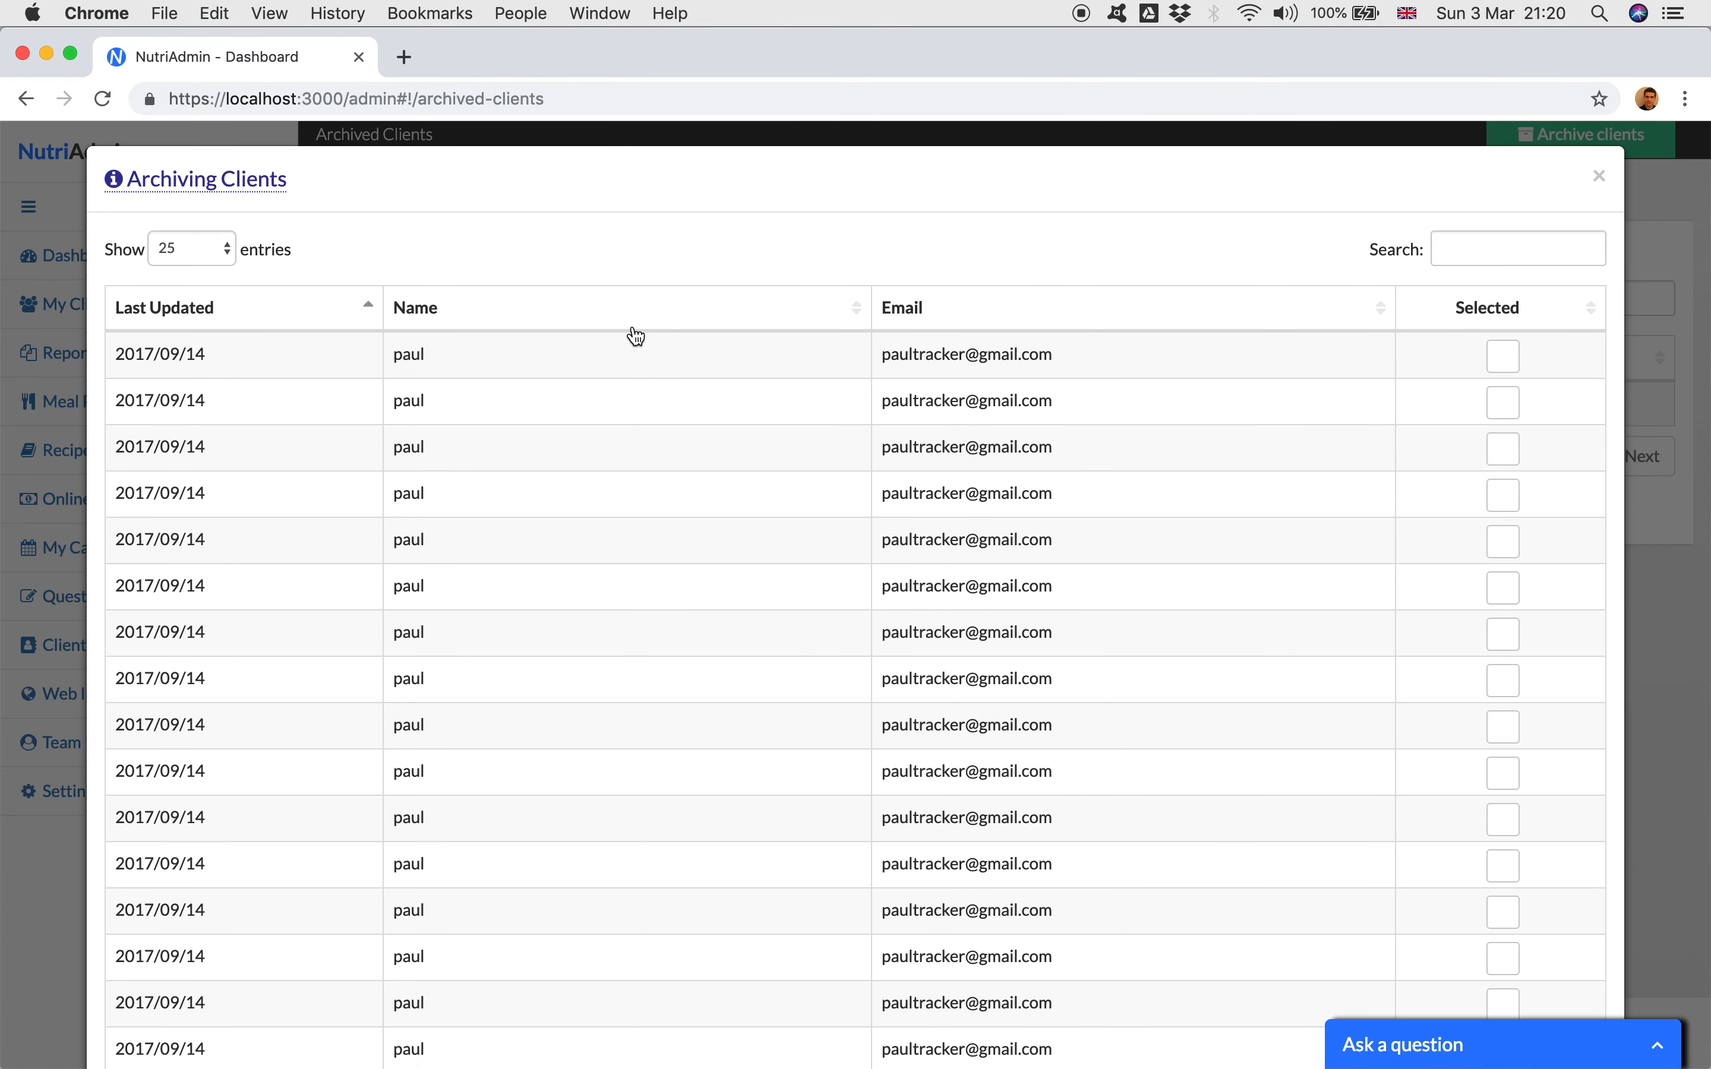
# Step: Look over the first page of the archiving dialog and select its first six clients
pyautogui.scroll(-5, 1226, 718)
pyautogui.scroll(-3, 1224, 713)
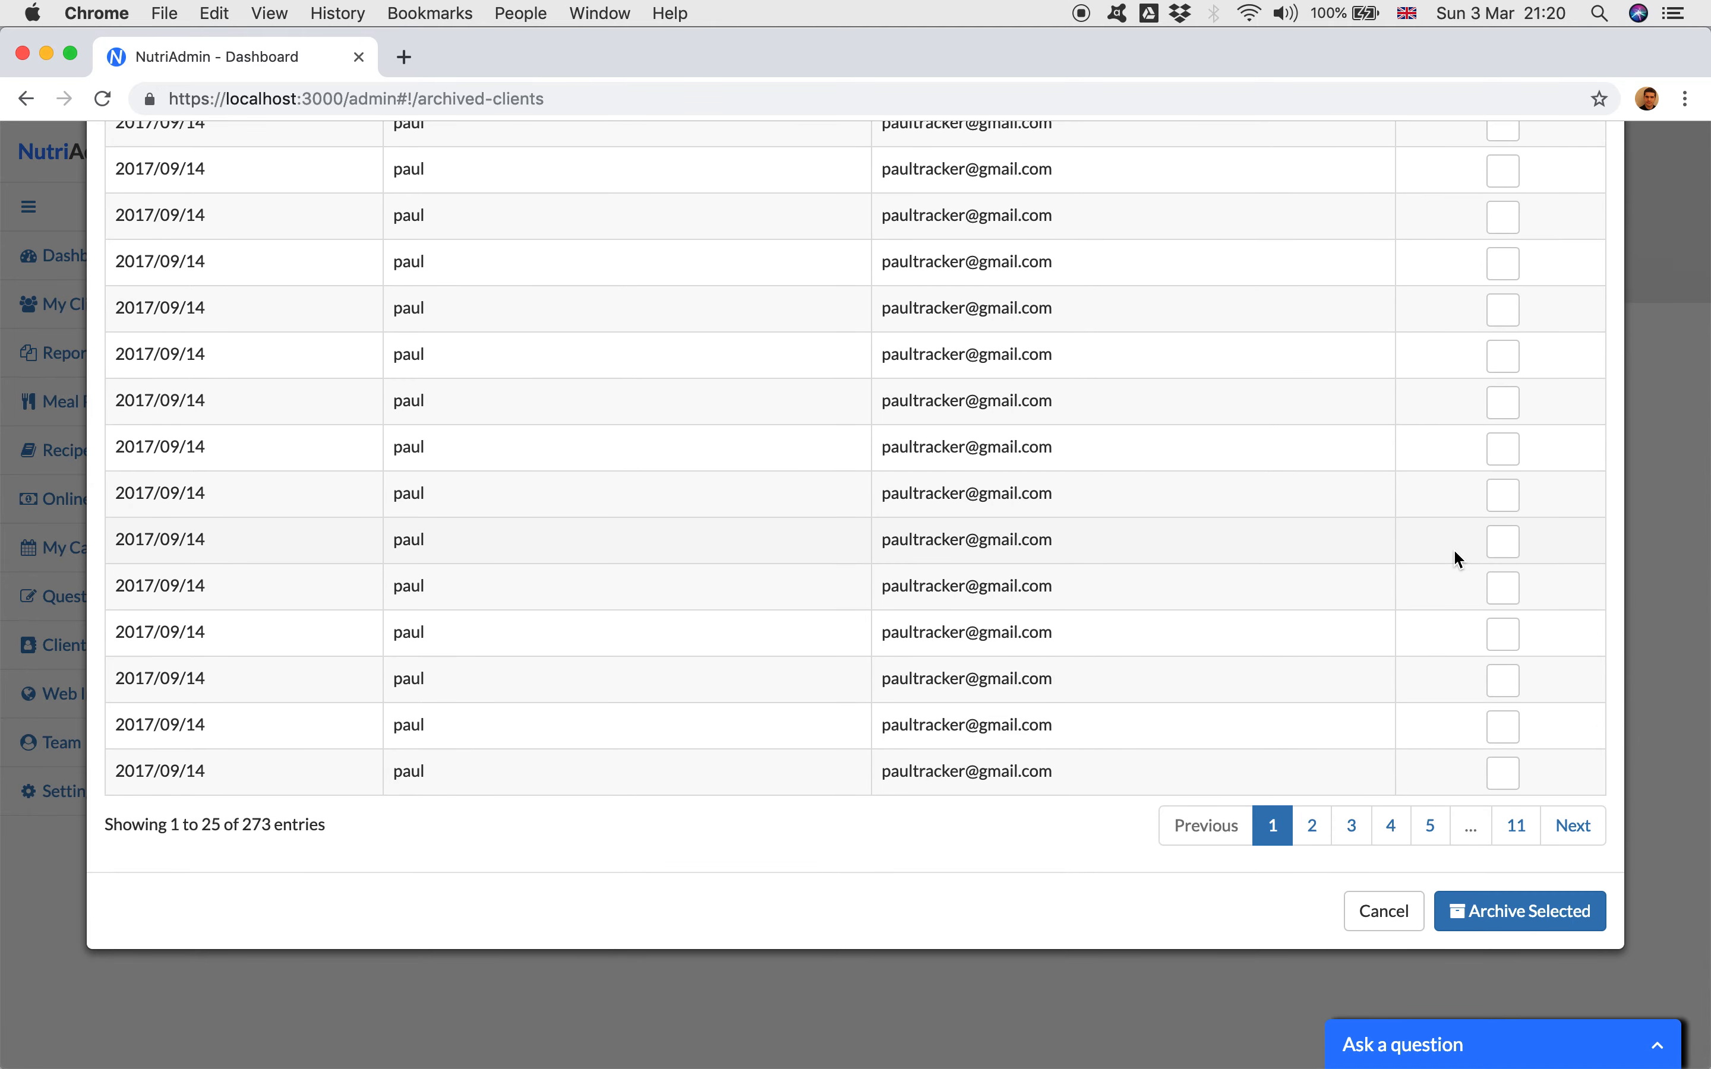
pyautogui.scroll(10, 1455, 557)
pyautogui.click(1503, 428)
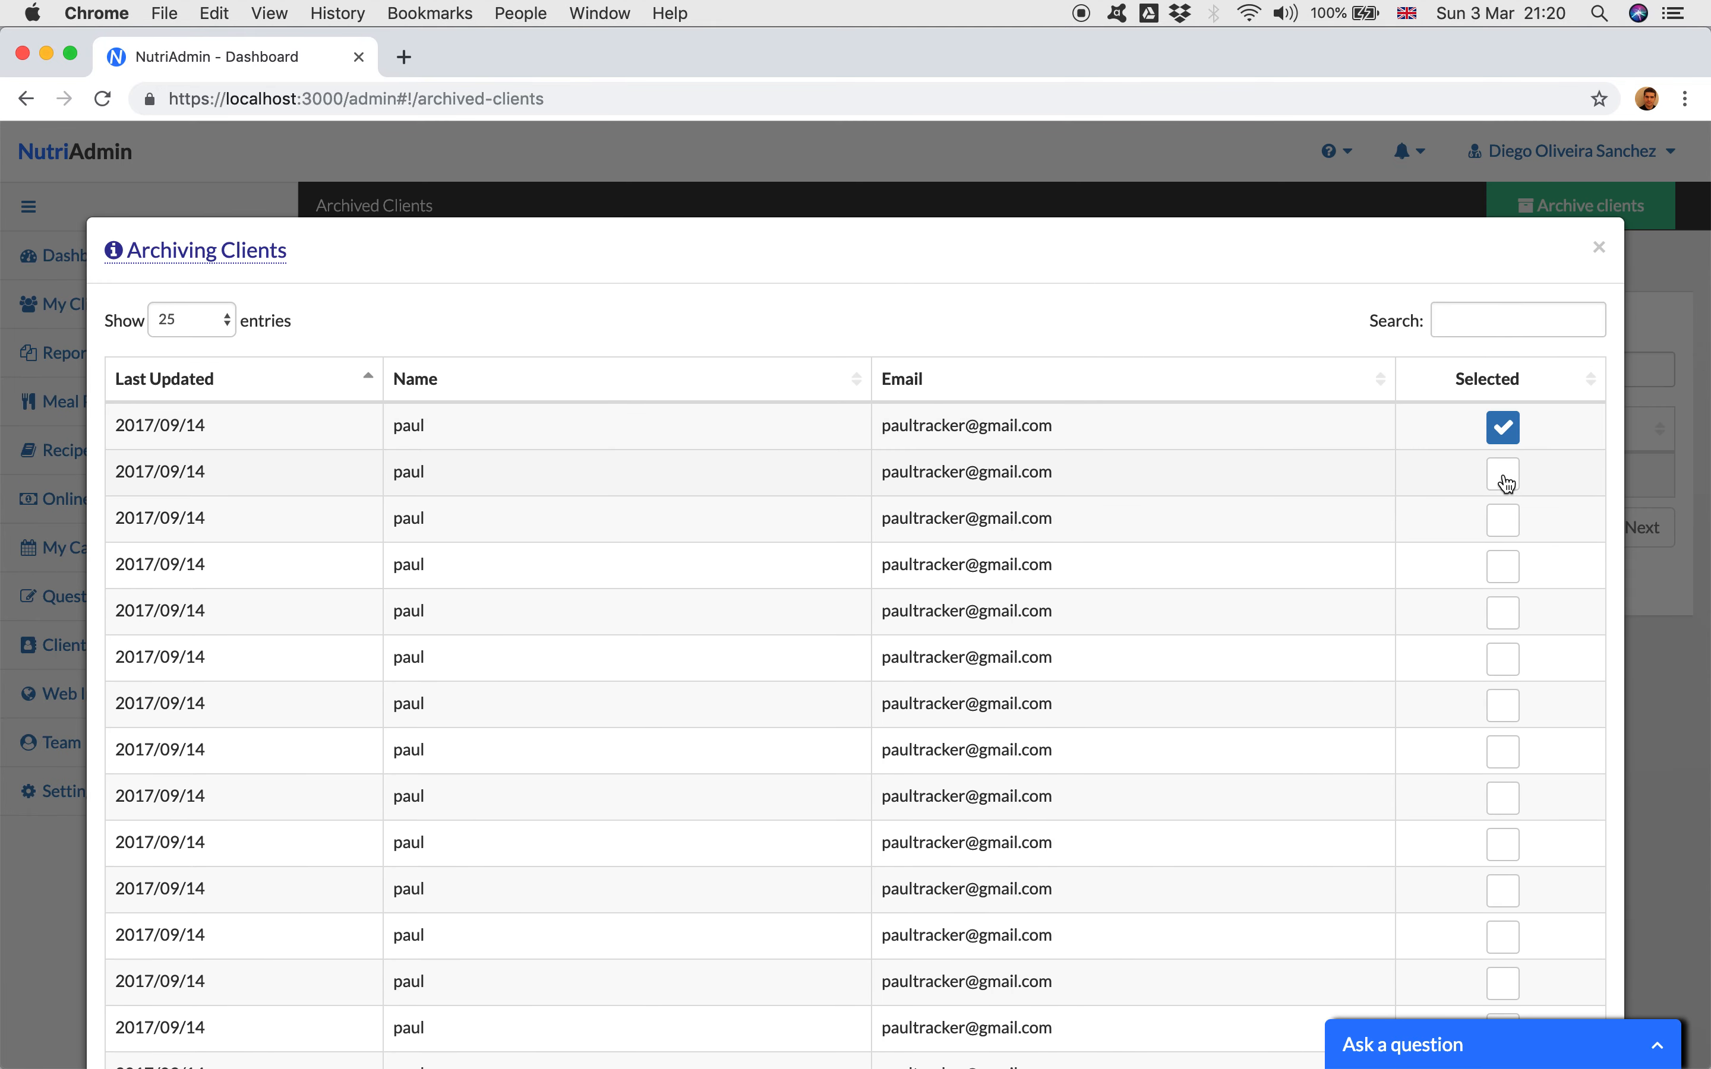
pyautogui.click(1504, 477)
pyautogui.click(1502, 527)
pyautogui.click(1503, 577)
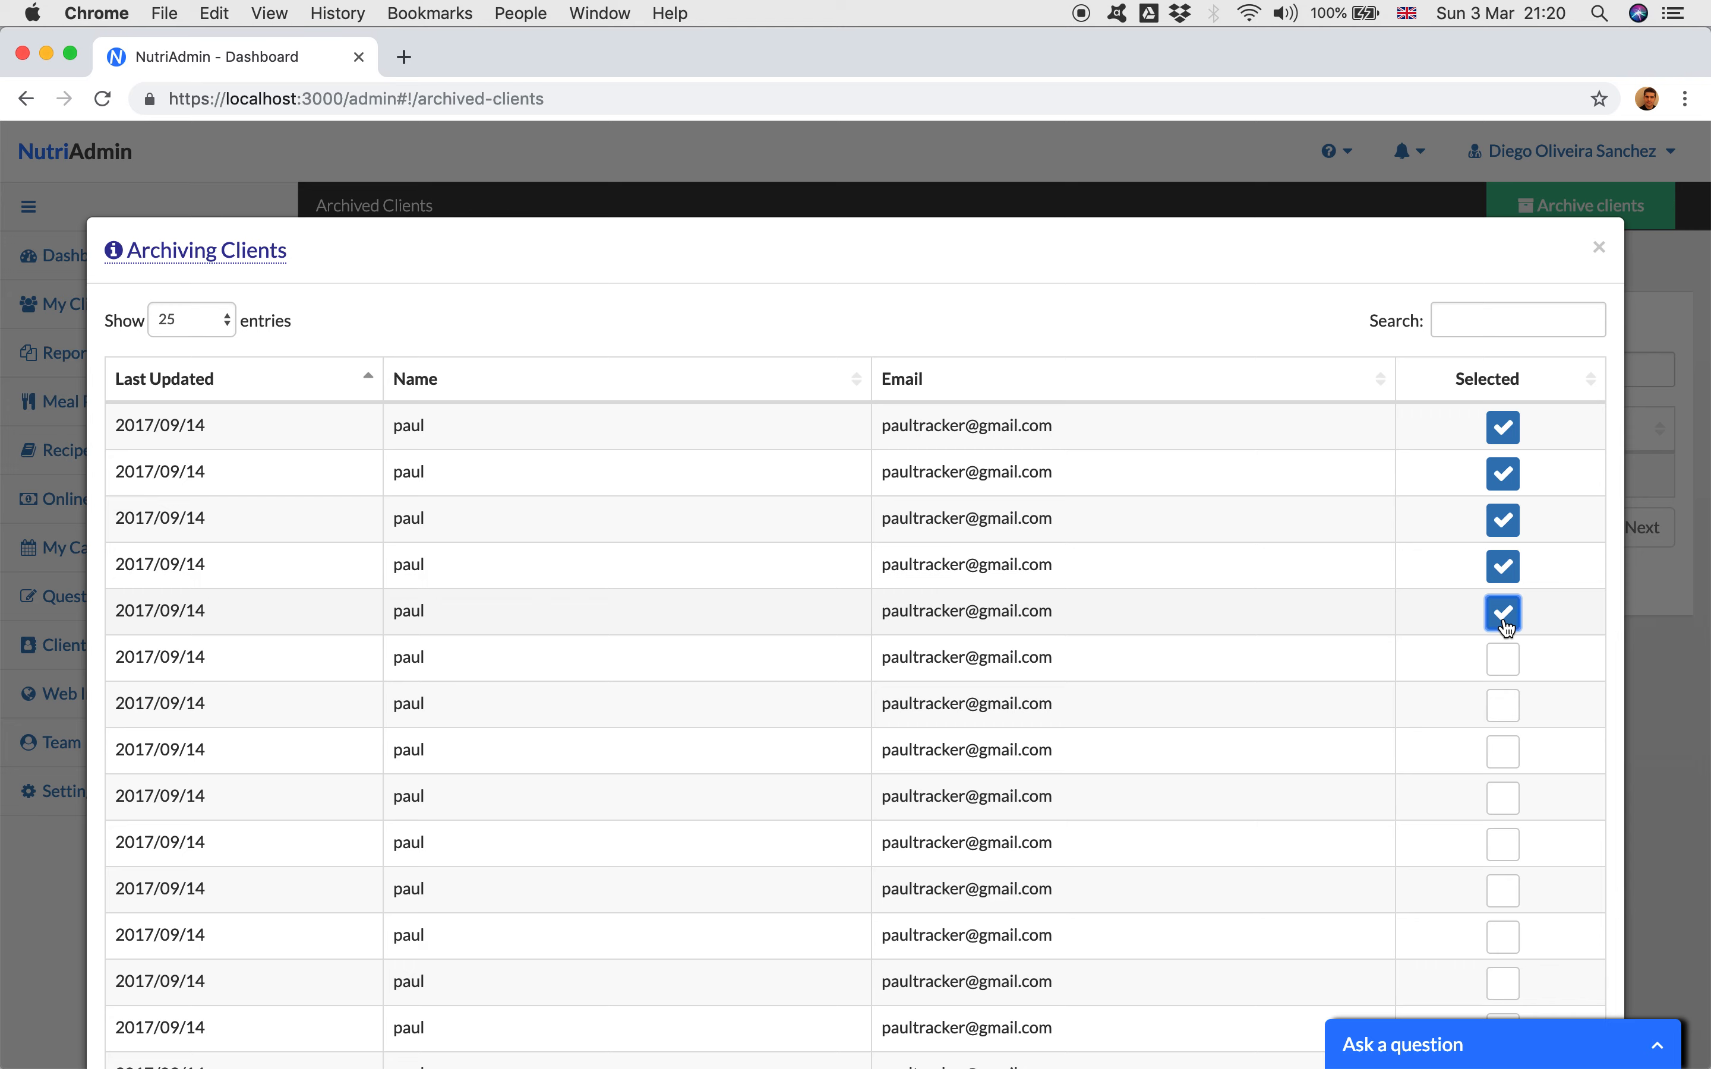
pyautogui.click(1503, 659)
# Step: Reverse the client list's Last Updated sort order and restore it to oldest first
pyautogui.scroll(-10, 1435, 756)
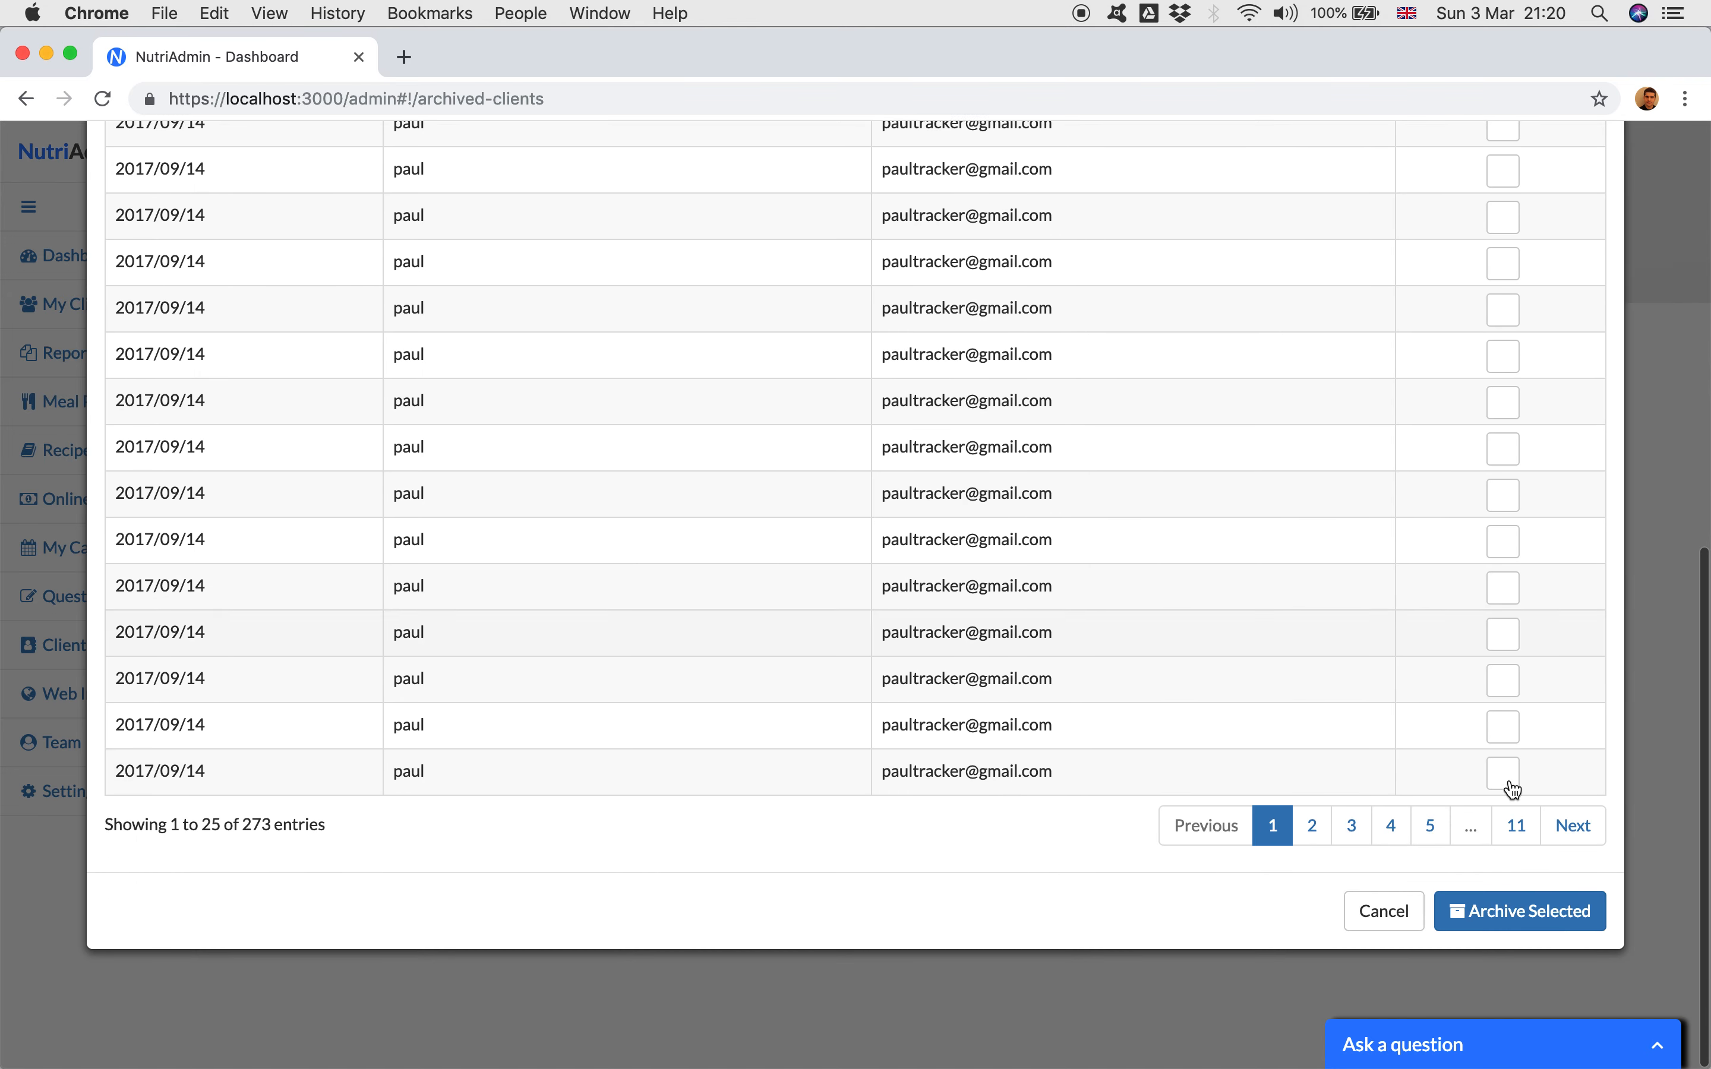
pyautogui.scroll(10, 1458, 332)
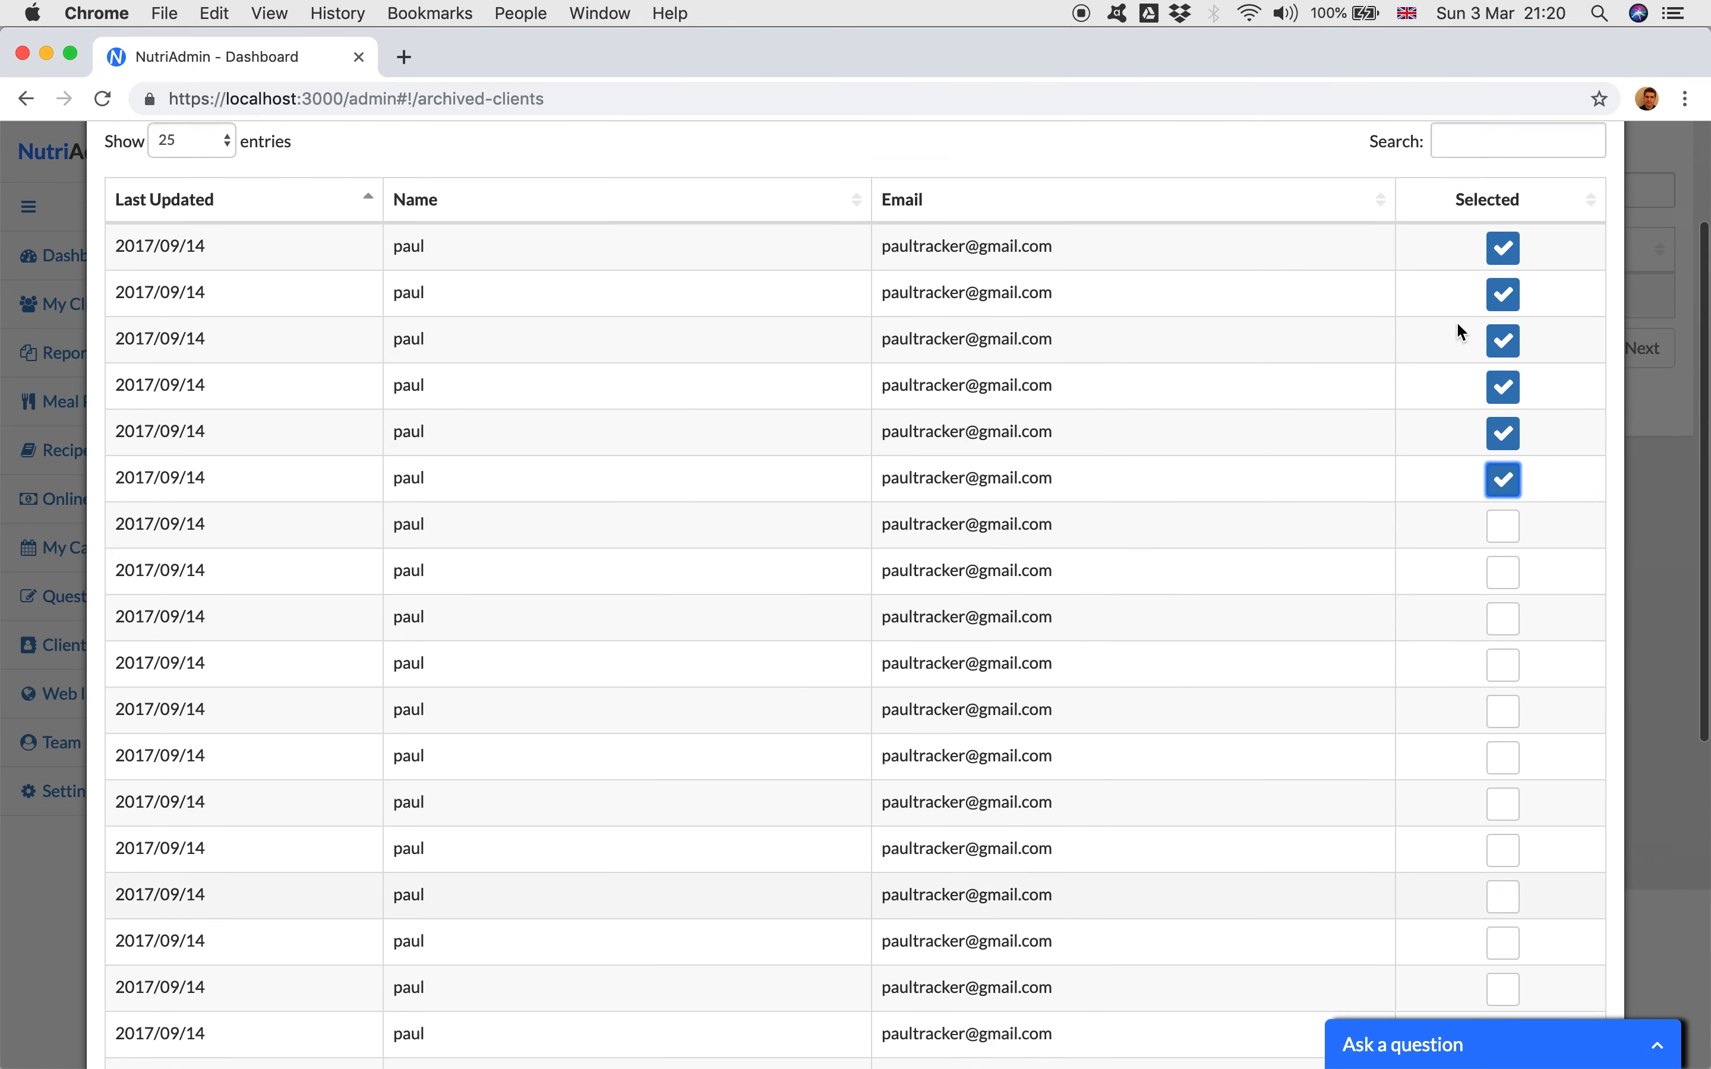
pyautogui.scroll(3, 1456, 330)
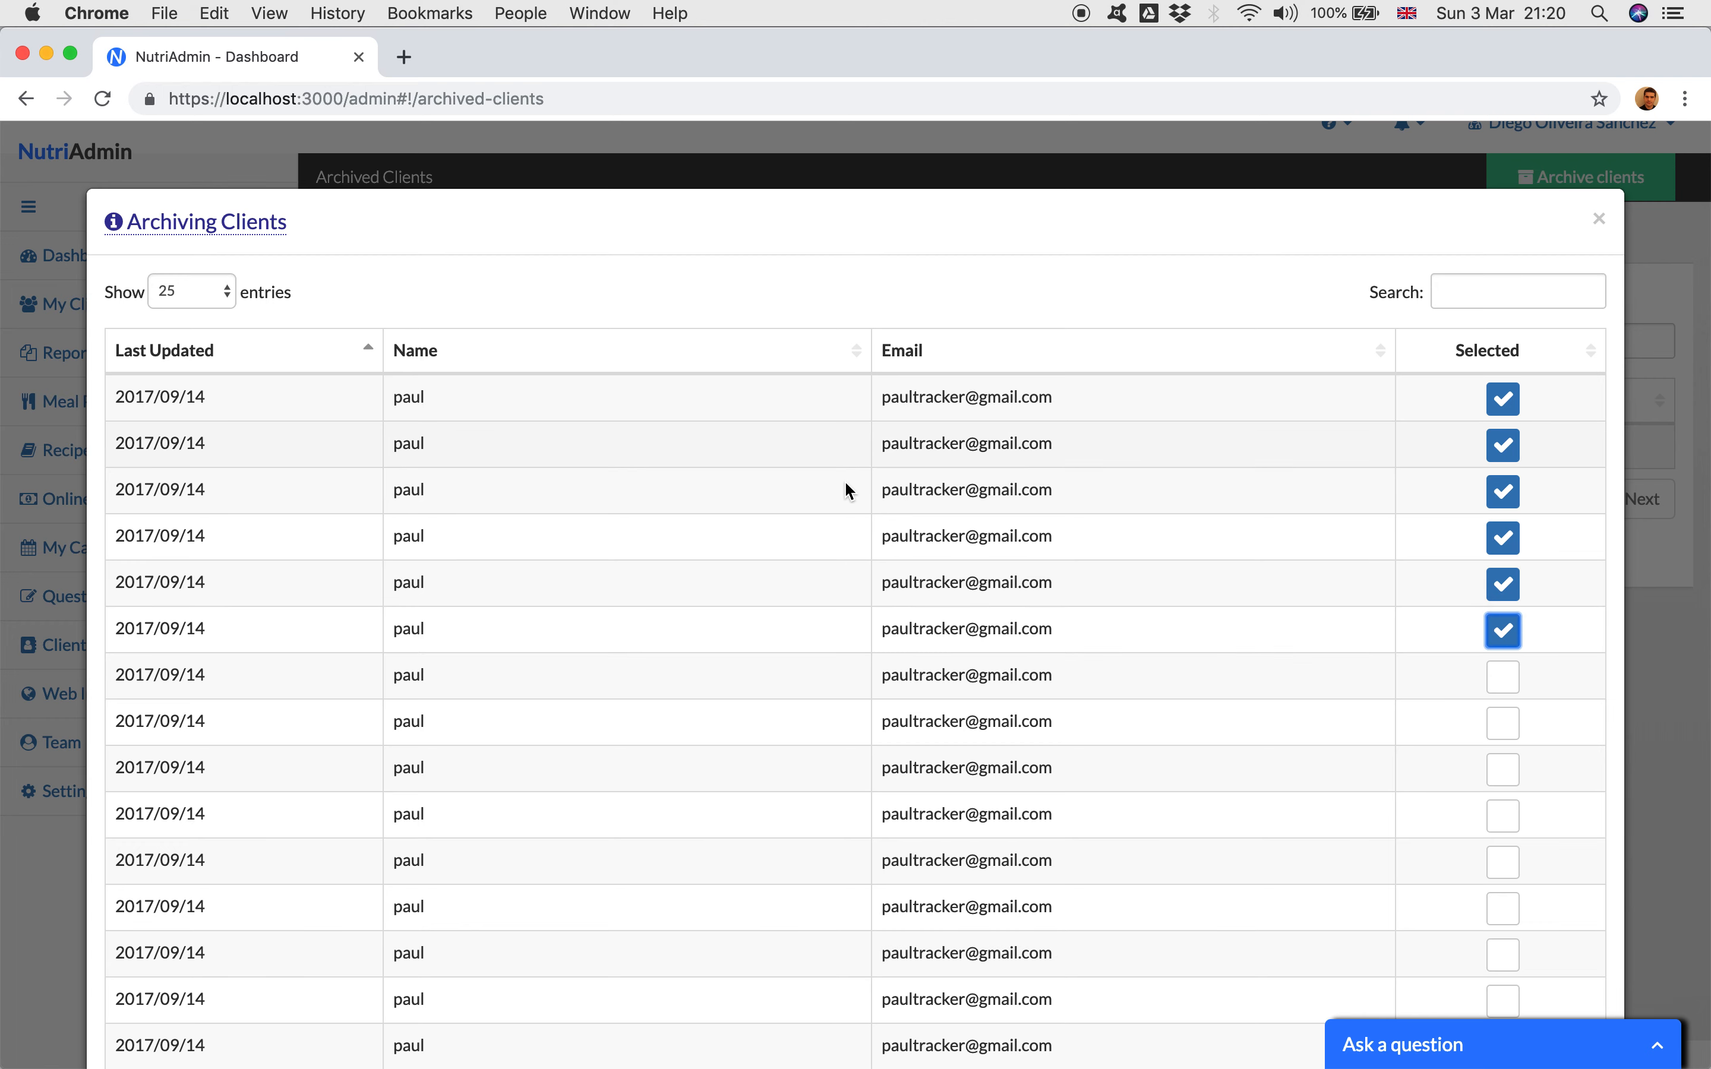
pyautogui.click(290, 353)
pyautogui.click(289, 360)
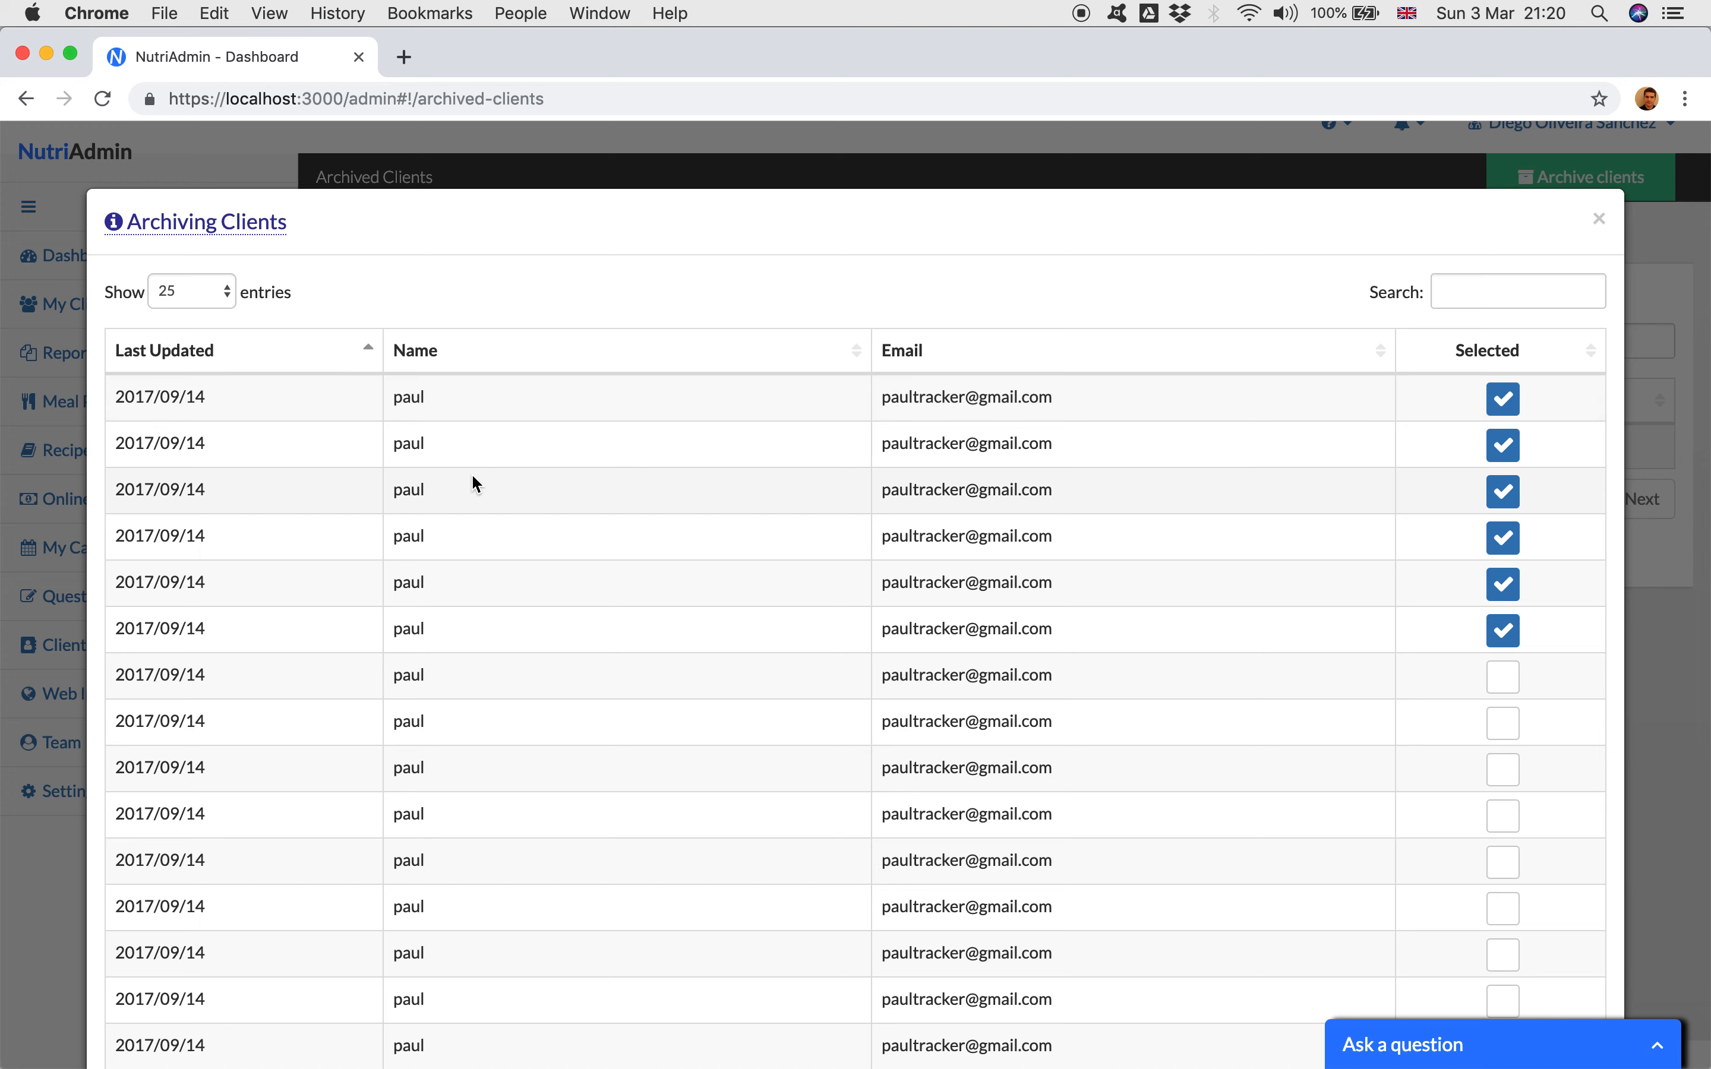
# Step: Select the seventh to fourteenth clients on the first page of the archiving list
pyautogui.scroll(-3, 1095, 611)
pyautogui.click(1504, 576)
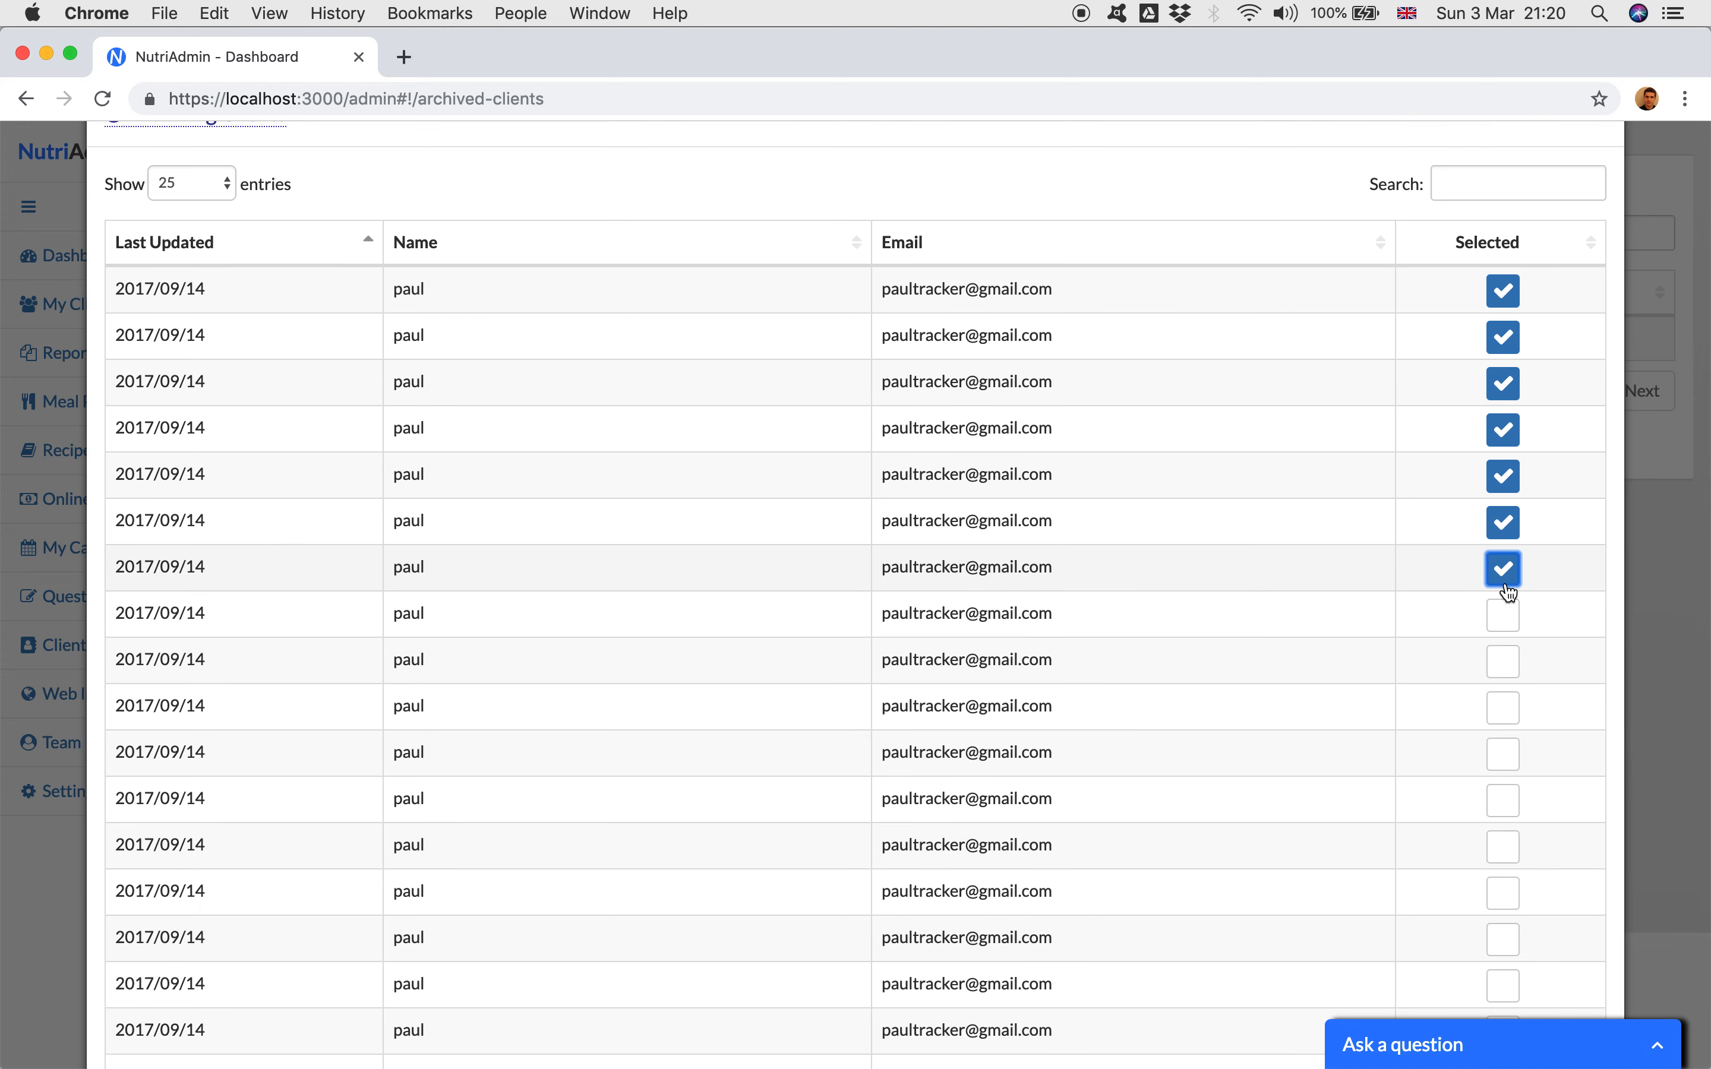
pyautogui.click(1503, 615)
pyautogui.click(1503, 660)
pyautogui.click(1504, 707)
pyautogui.click(1503, 754)
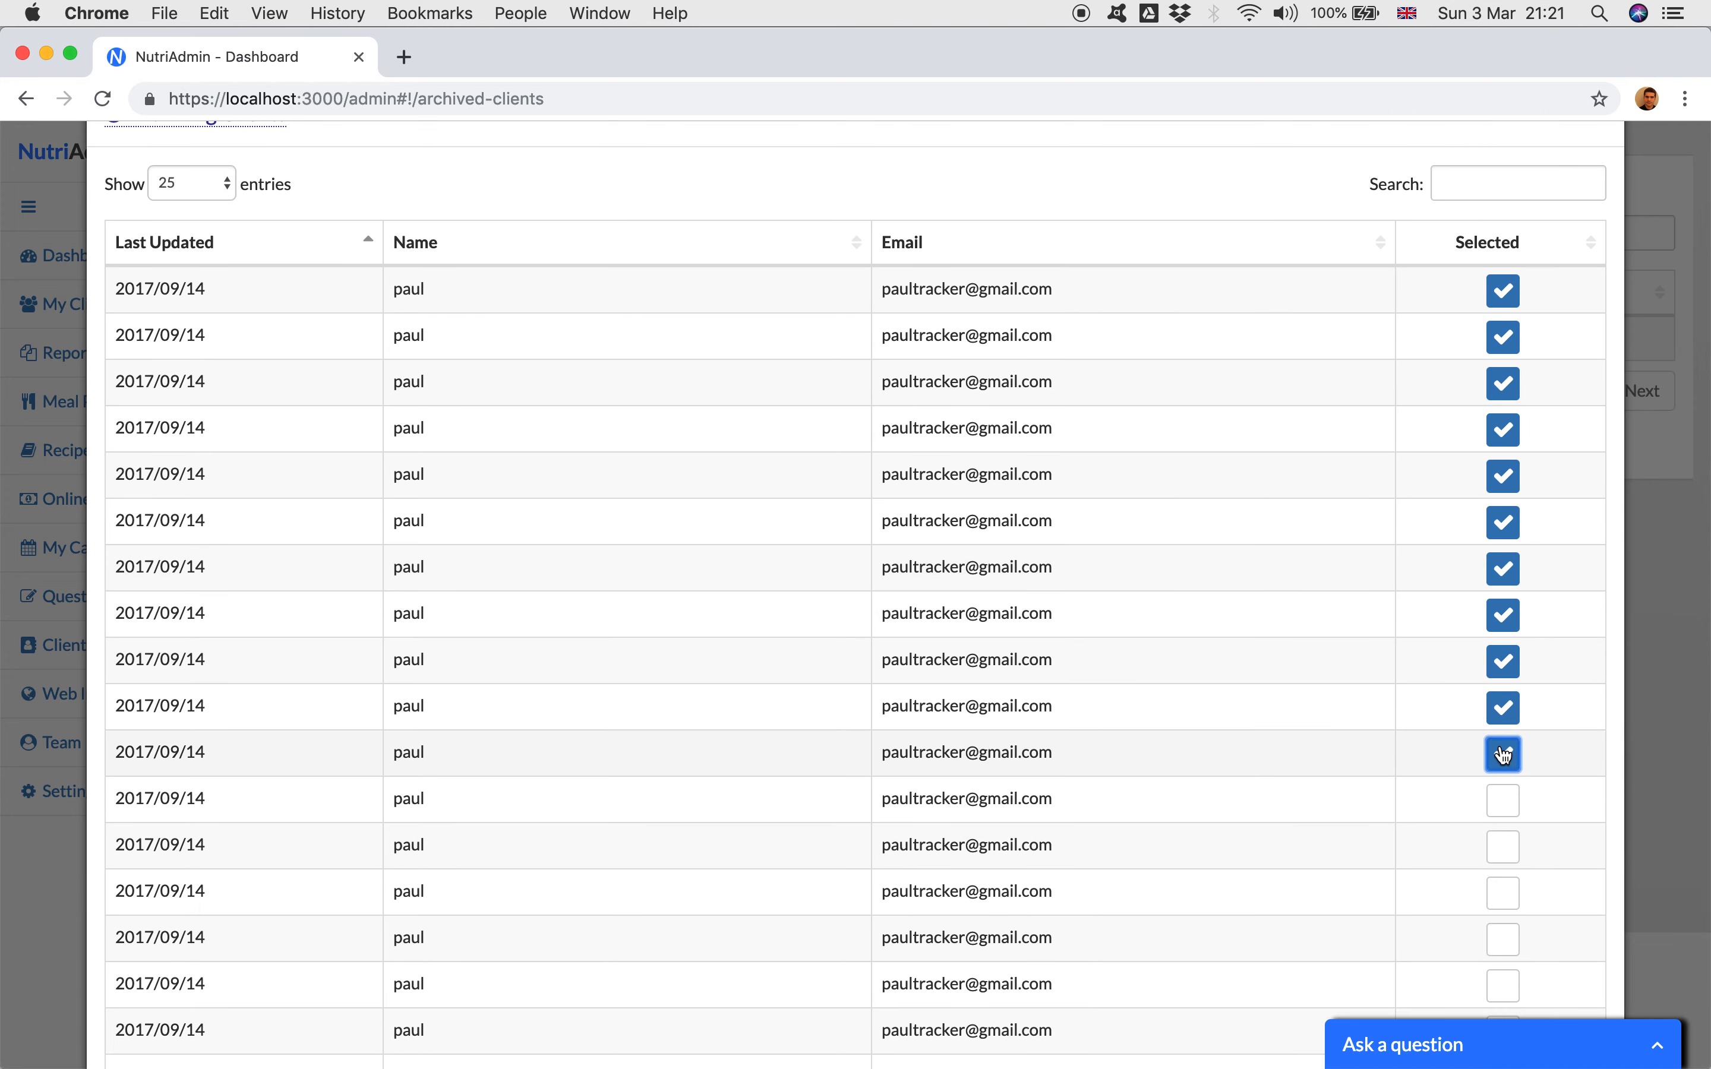
pyautogui.scroll(-5, 1503, 755)
pyautogui.click(1504, 542)
pyautogui.click(1503, 589)
pyautogui.click(1503, 637)
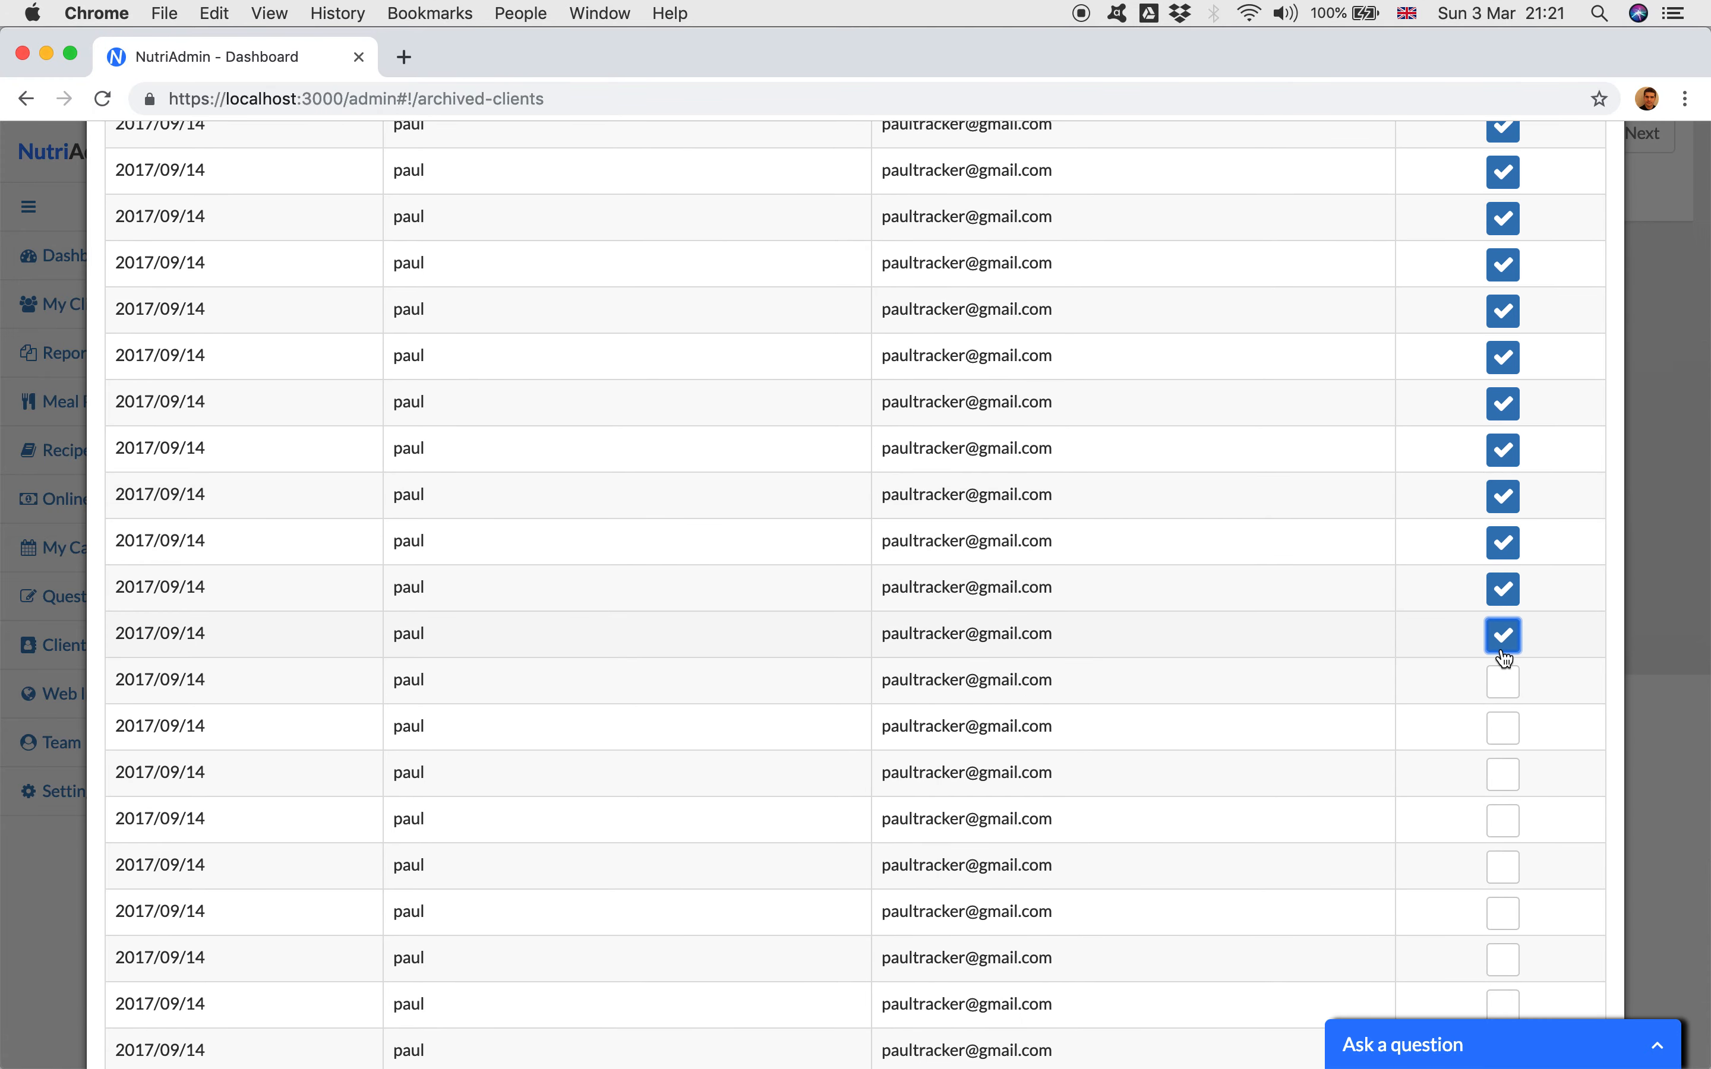
# Step: Select the fifteenth to twentieth clients on the first page of the archiving list
pyautogui.scroll(-4, 1504, 636)
pyautogui.click(1503, 520)
pyautogui.click(1504, 485)
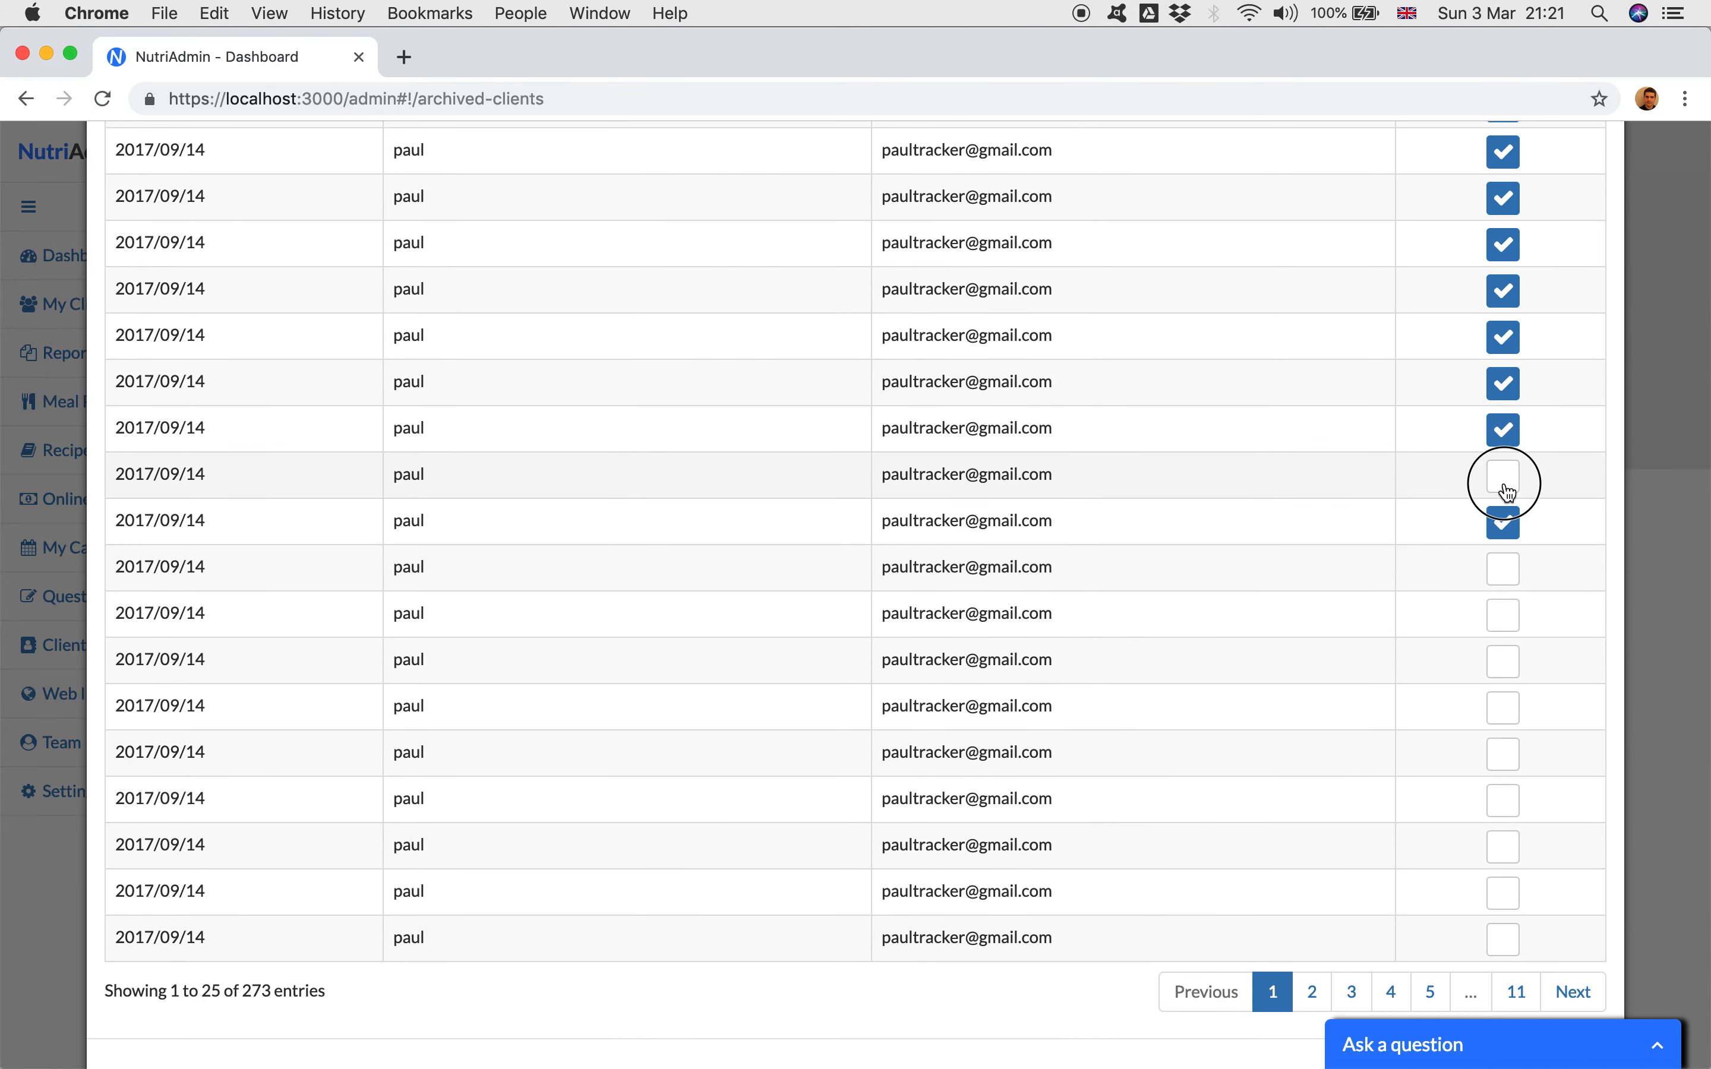
pyautogui.click(1506, 473)
pyautogui.click(1502, 571)
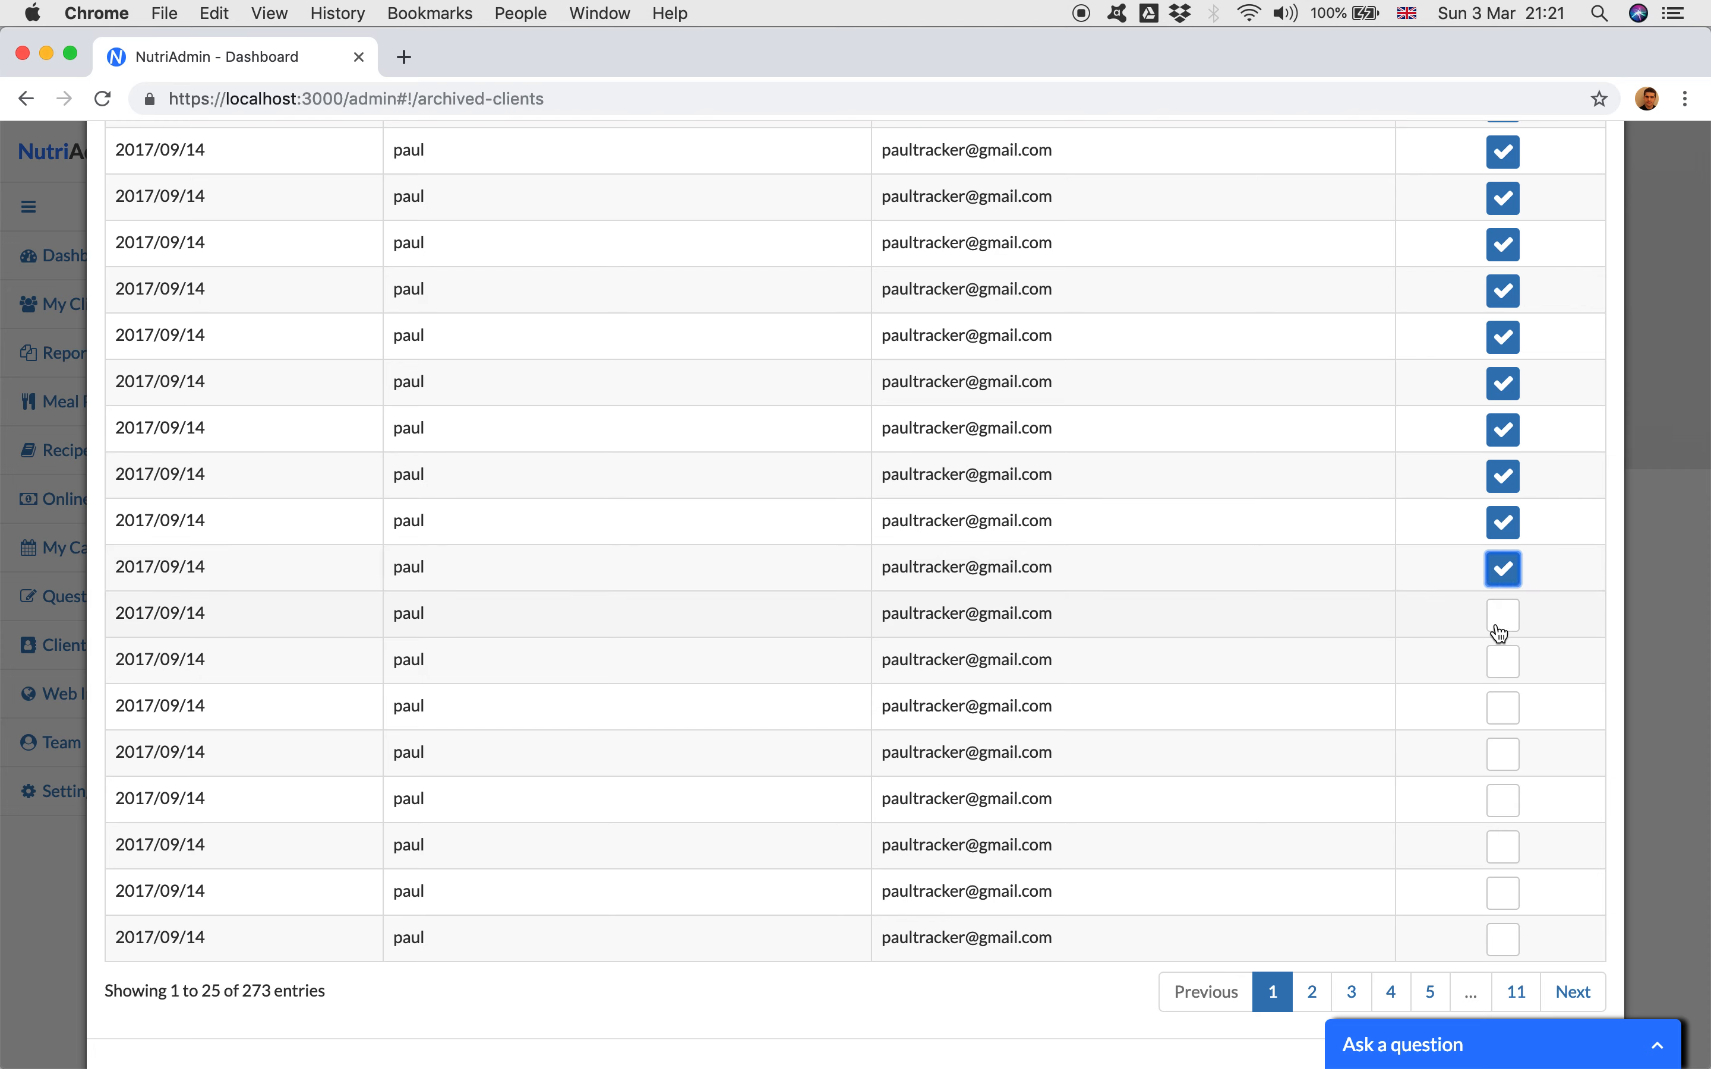
pyautogui.click(1501, 628)
pyautogui.click(1502, 706)
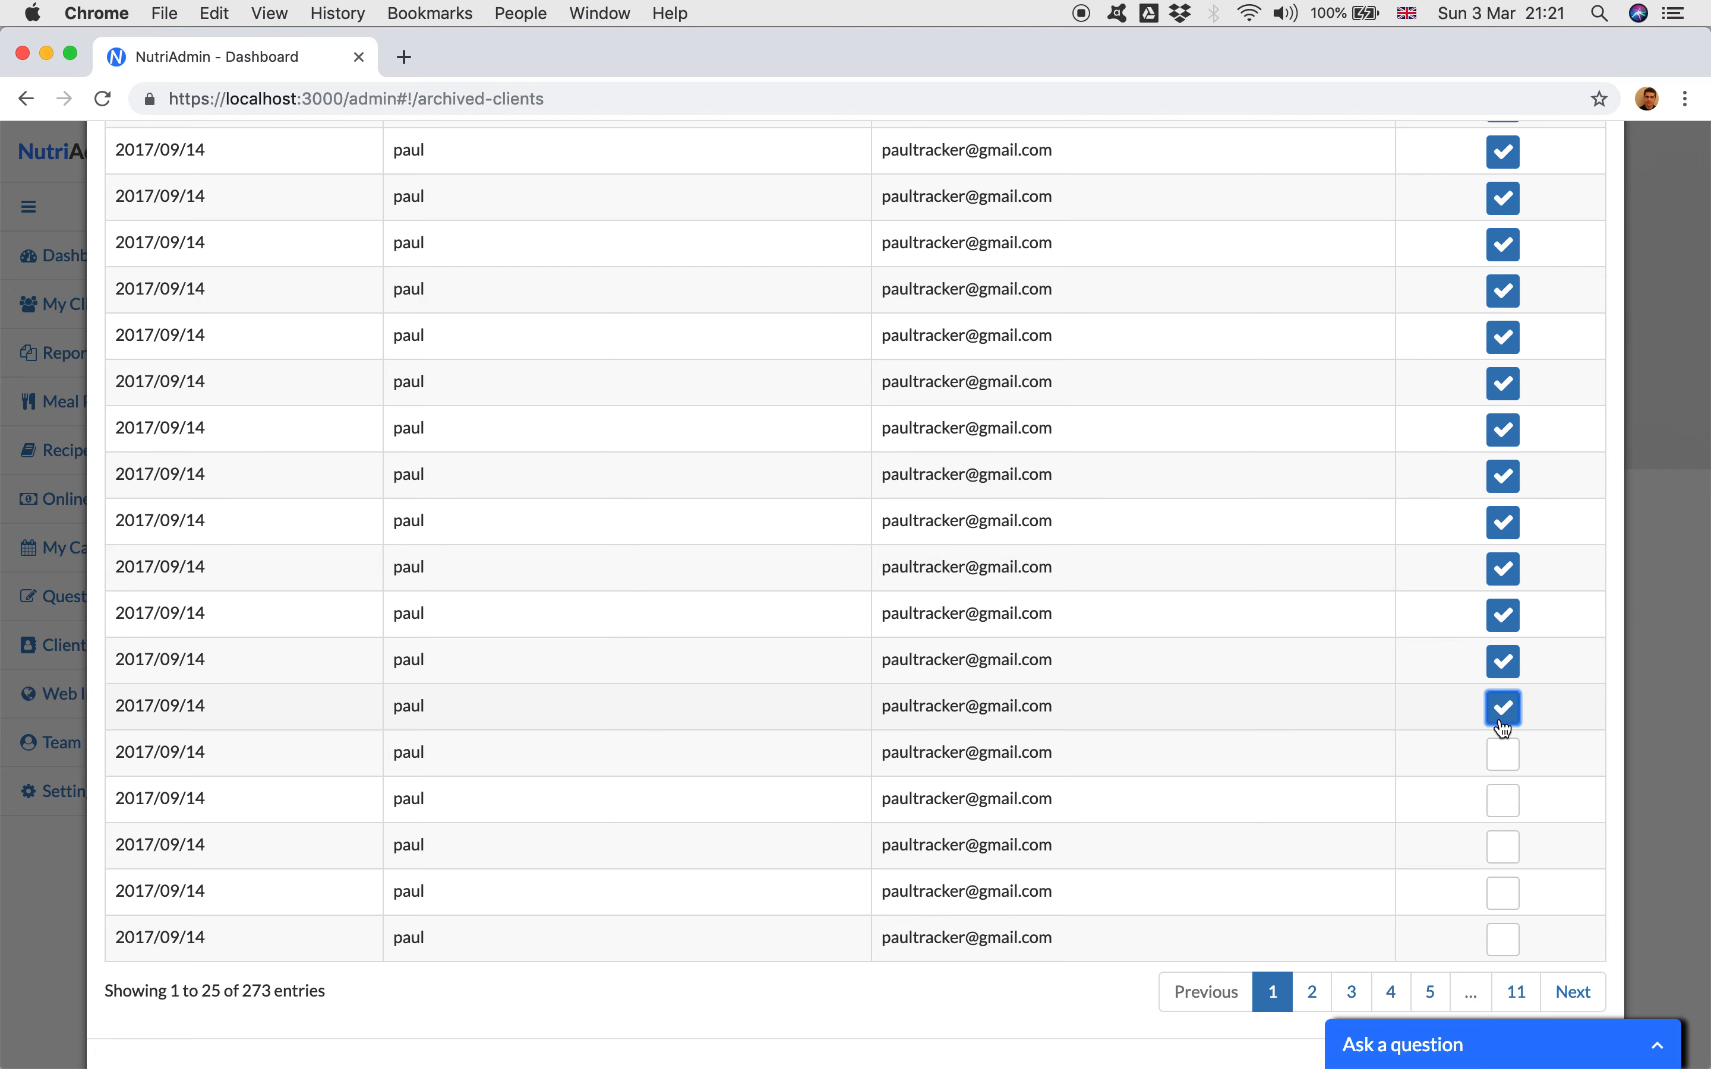
# Step: Select the last five clients on the first page of the archiving list
pyautogui.click(1502, 751)
pyautogui.click(1502, 798)
pyautogui.click(1502, 847)
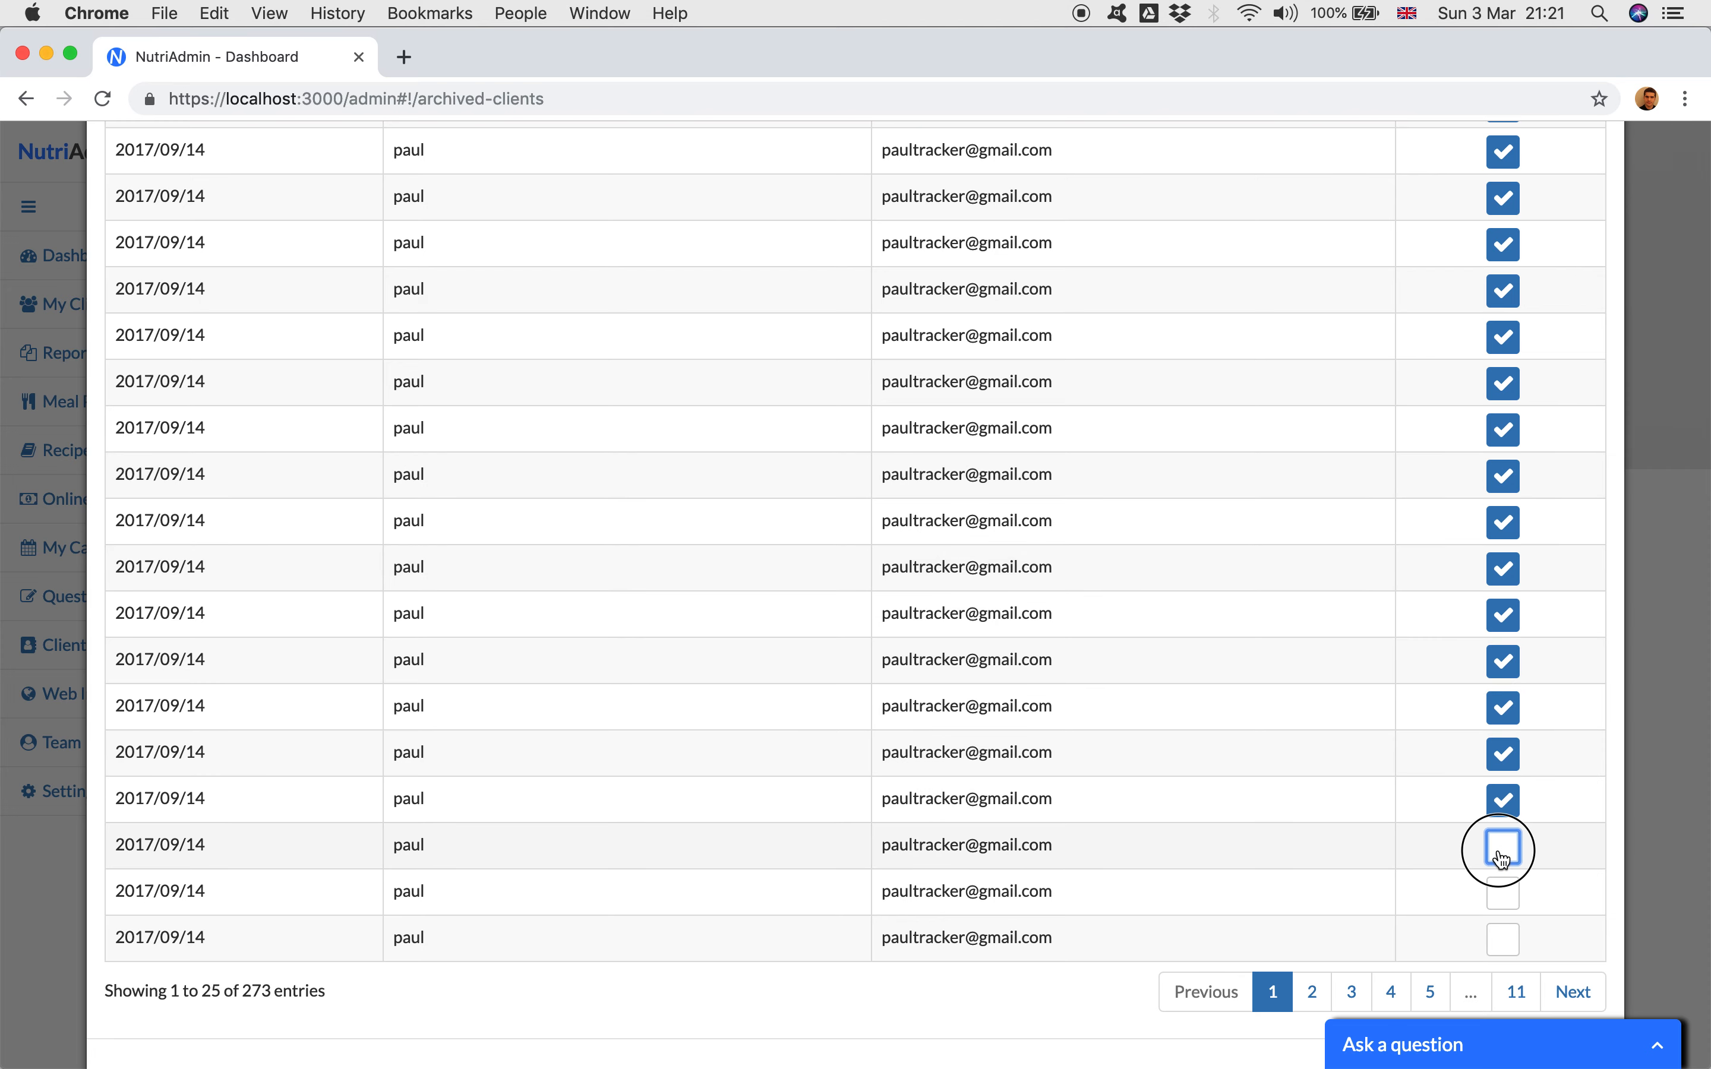
pyautogui.click(1502, 892)
pyautogui.click(1502, 939)
# Step: Go to the second page of the archiving list and select its first eight clients
pyautogui.scroll(-2, 1500, 940)
pyautogui.click(1581, 912)
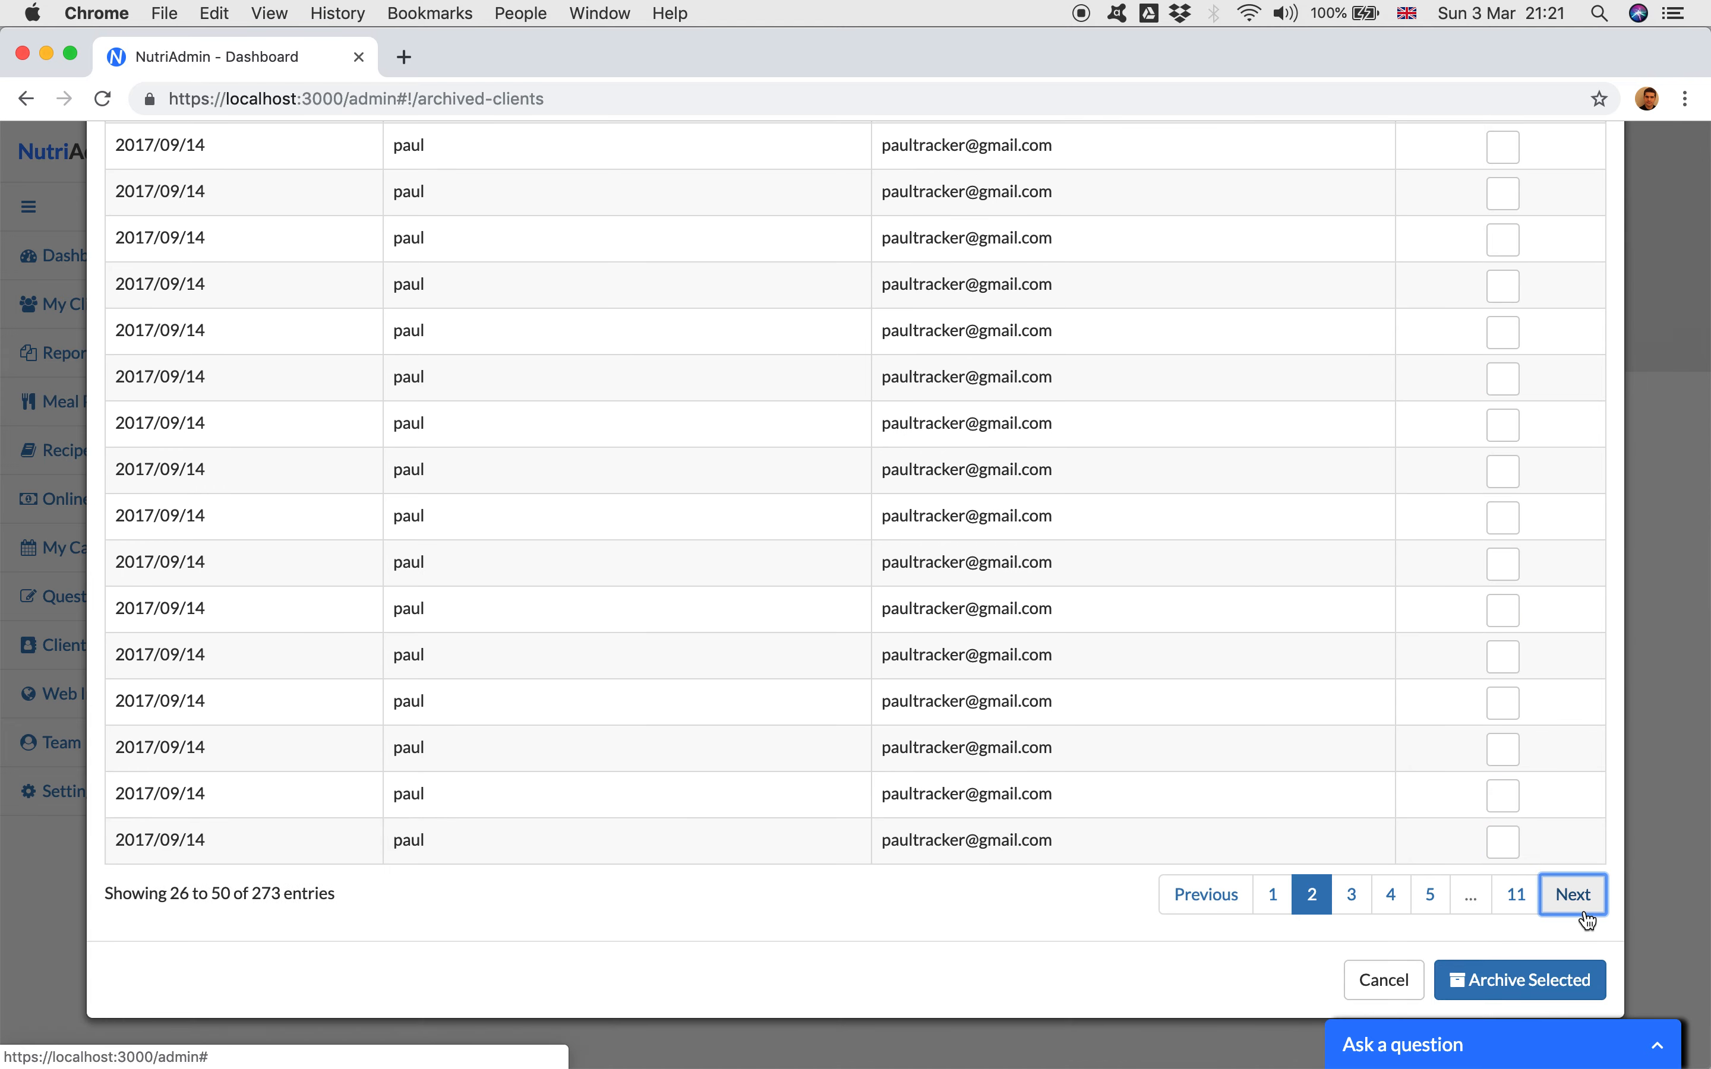
pyautogui.scroll(10, 1531, 493)
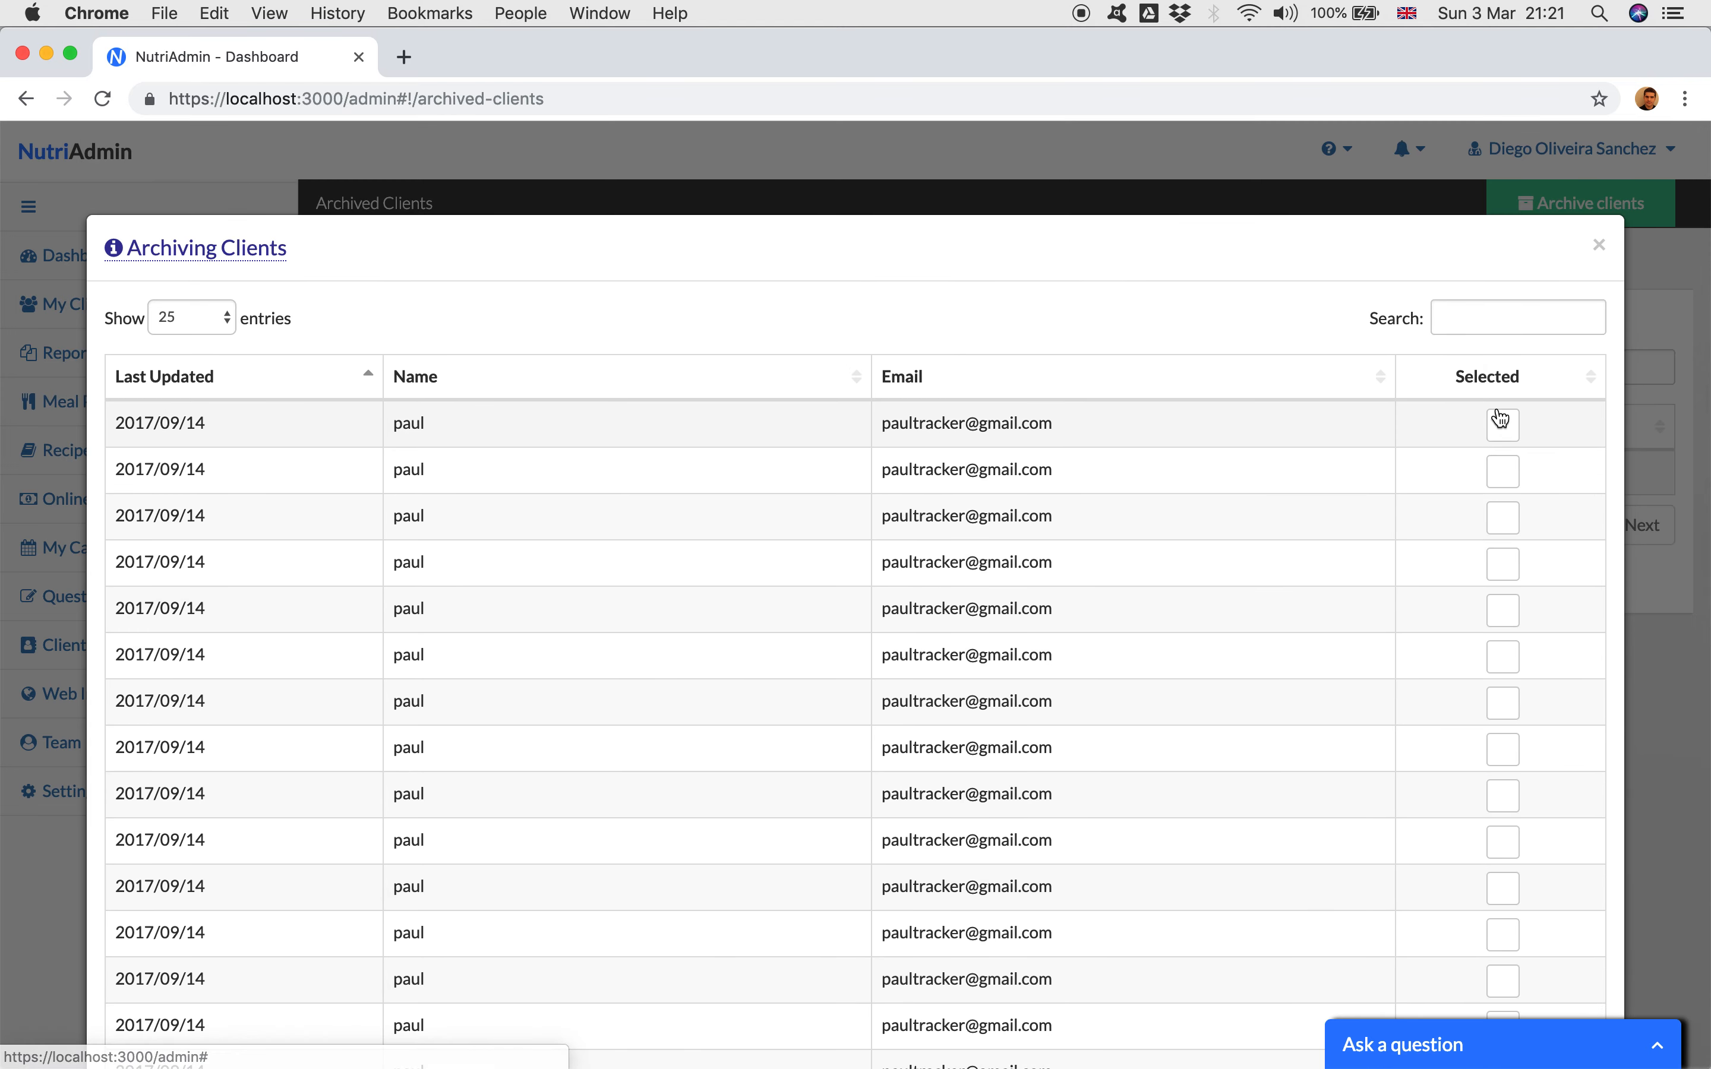
pyautogui.click(1502, 424)
pyautogui.click(1502, 470)
pyautogui.click(1503, 517)
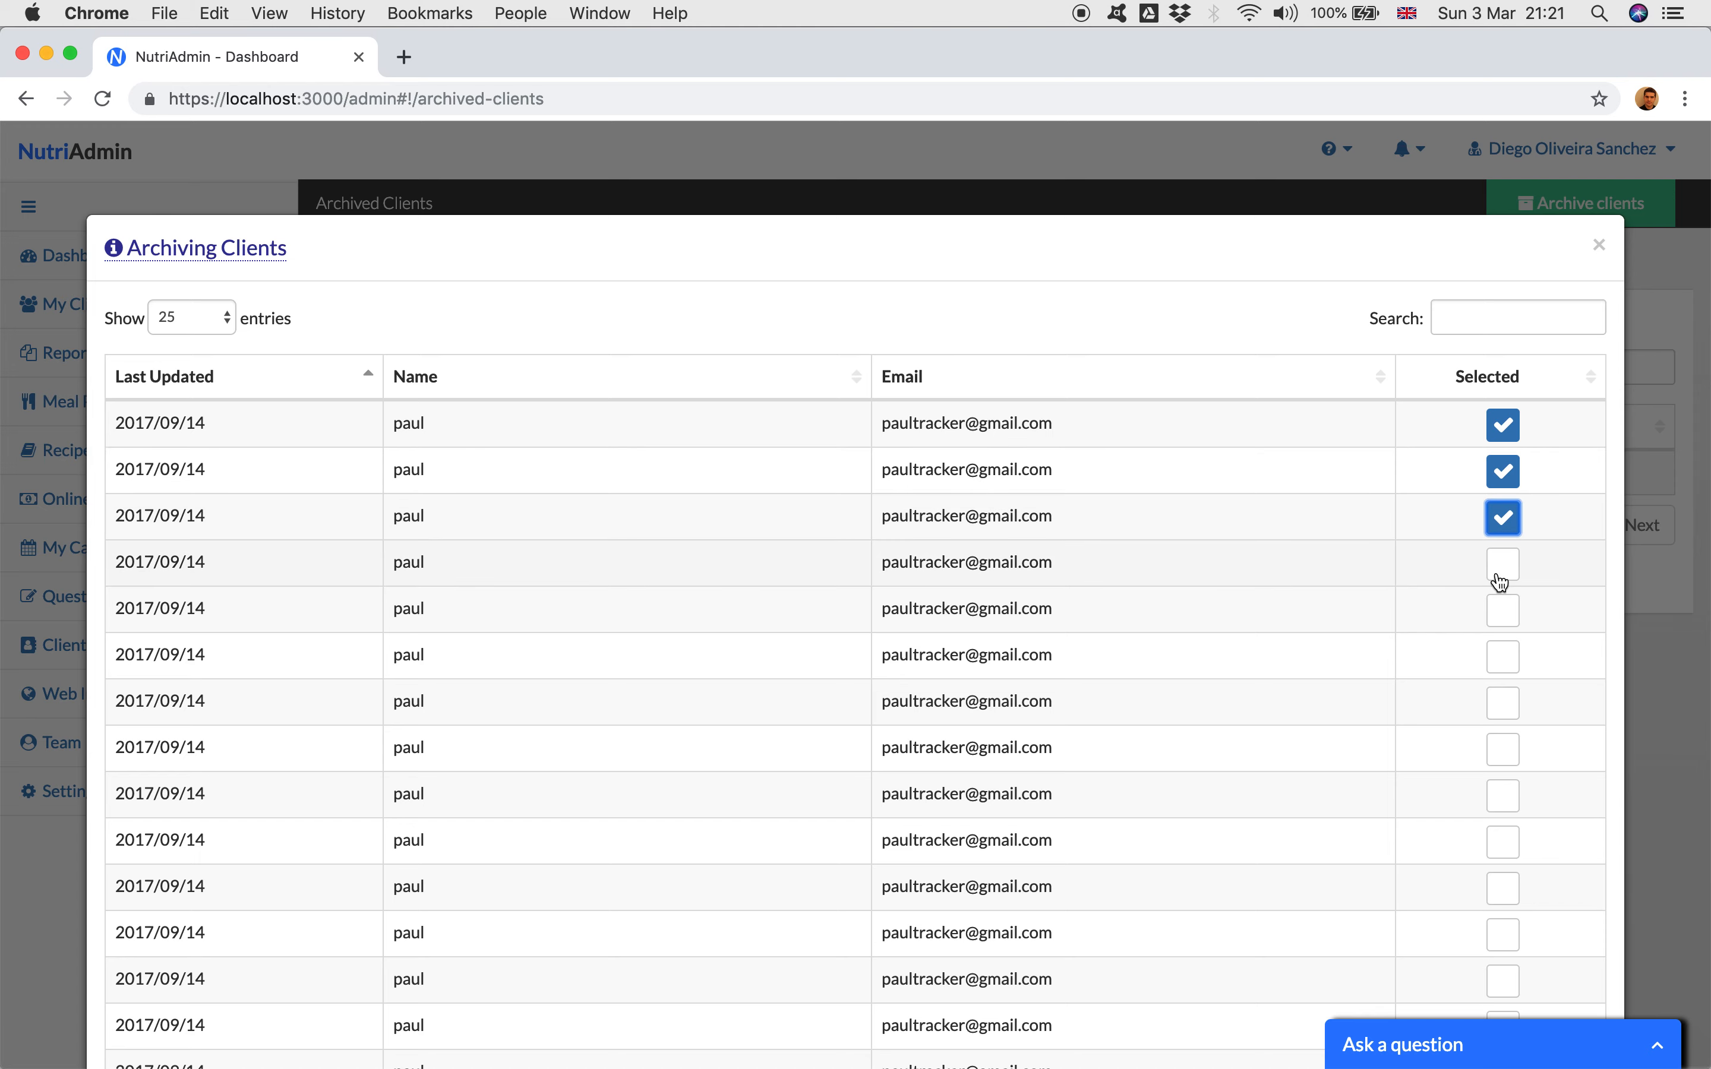
pyautogui.click(1502, 565)
pyautogui.click(1502, 611)
pyautogui.click(1502, 657)
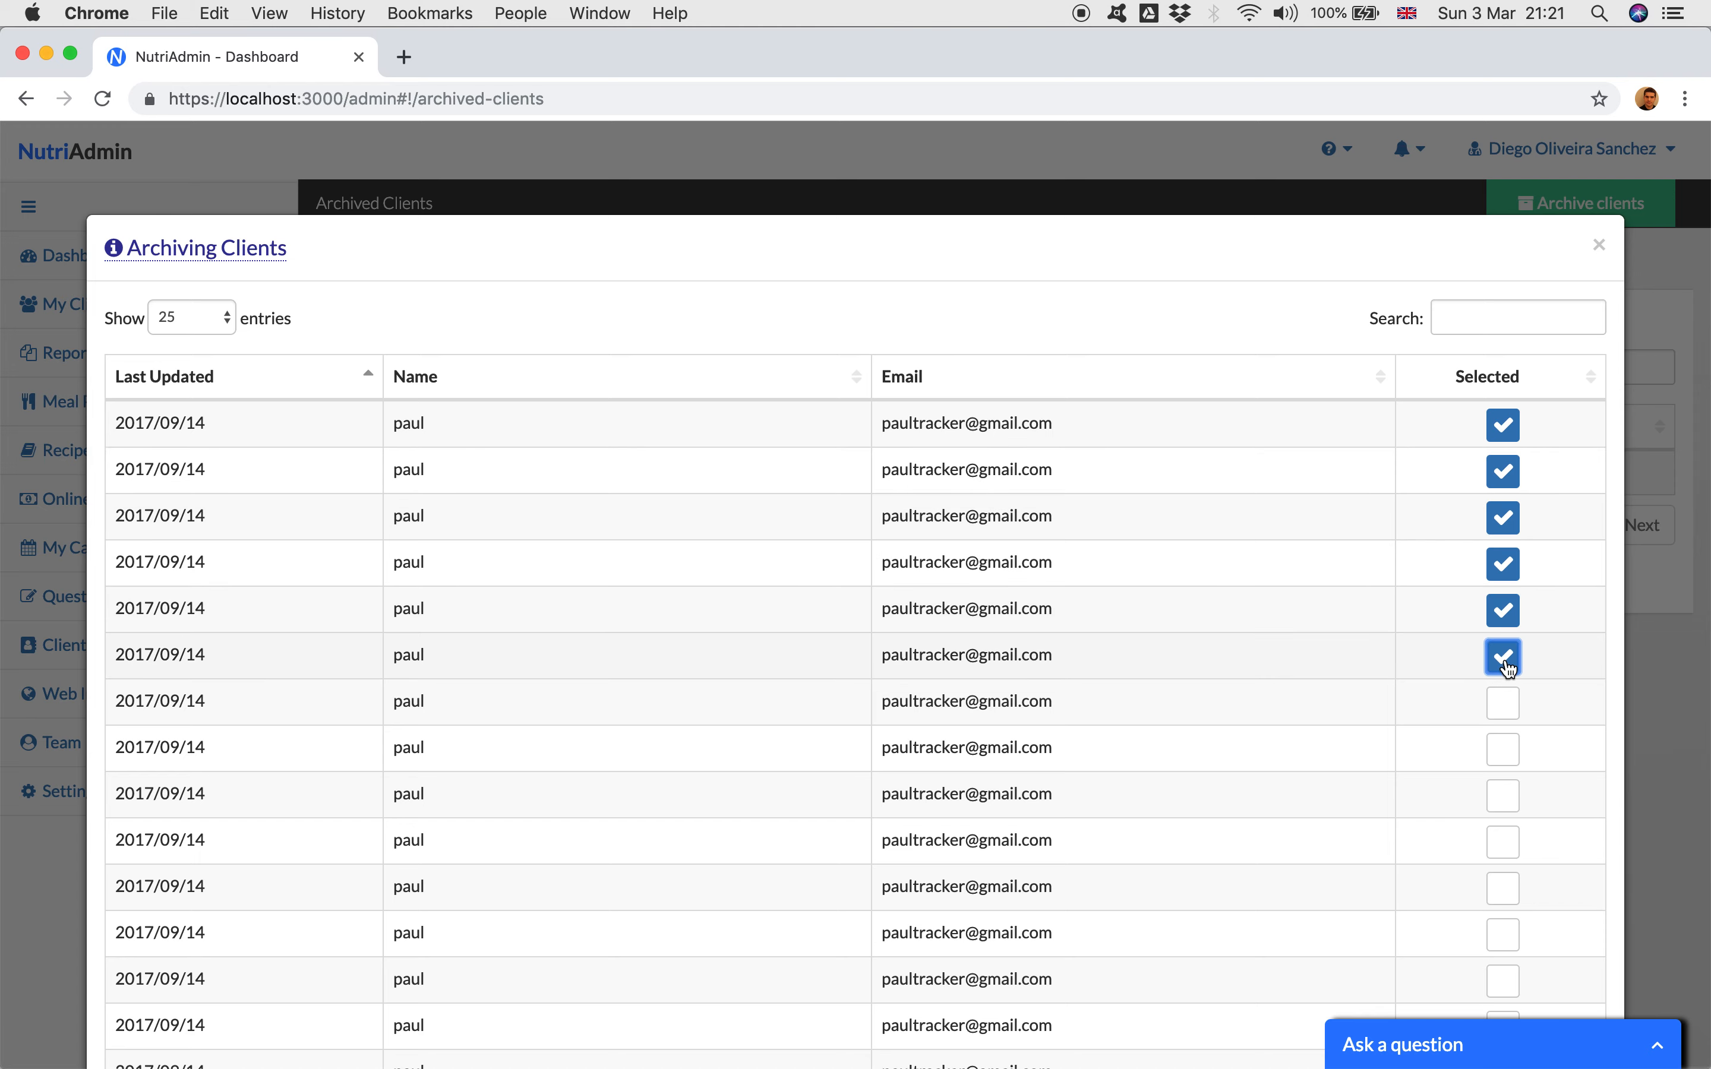
pyautogui.click(1503, 704)
pyautogui.click(1502, 750)
# Step: Select the ninth to sixteenth clients on the second page of the archiving list
pyautogui.scroll(-3, 1496, 752)
pyautogui.click(1502, 569)
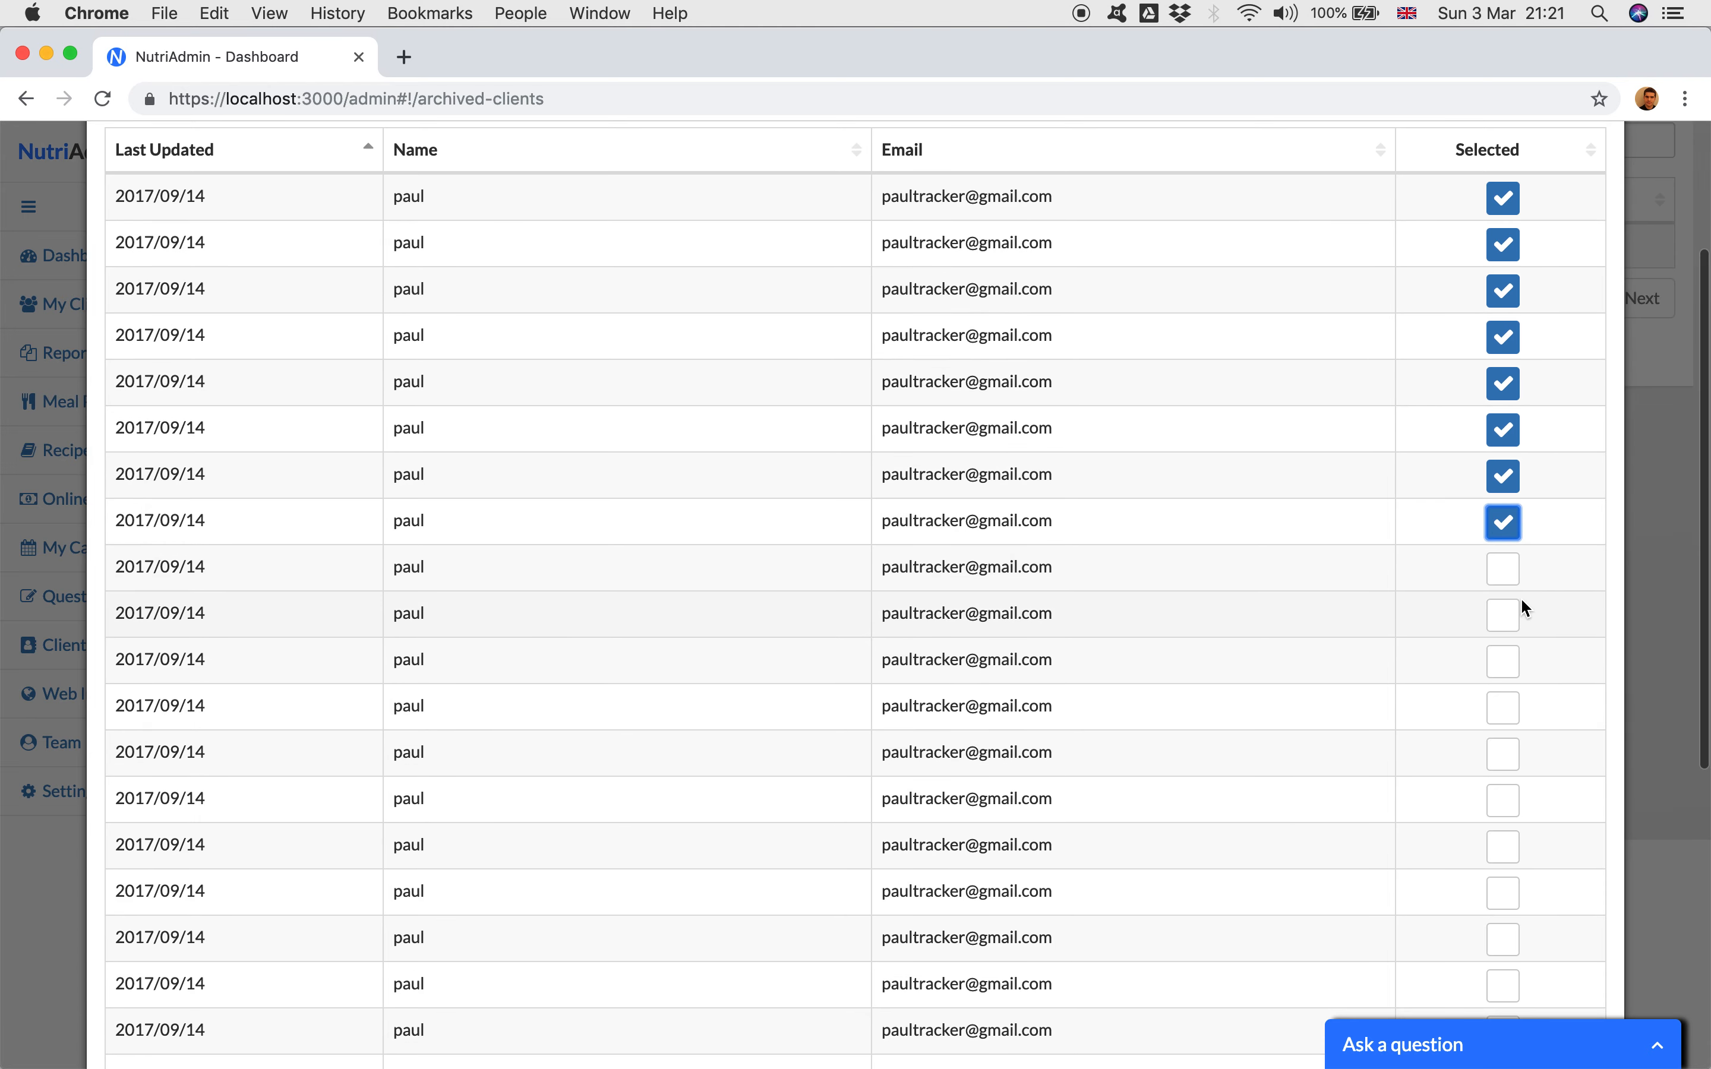
pyautogui.scroll(-2, 1502, 601)
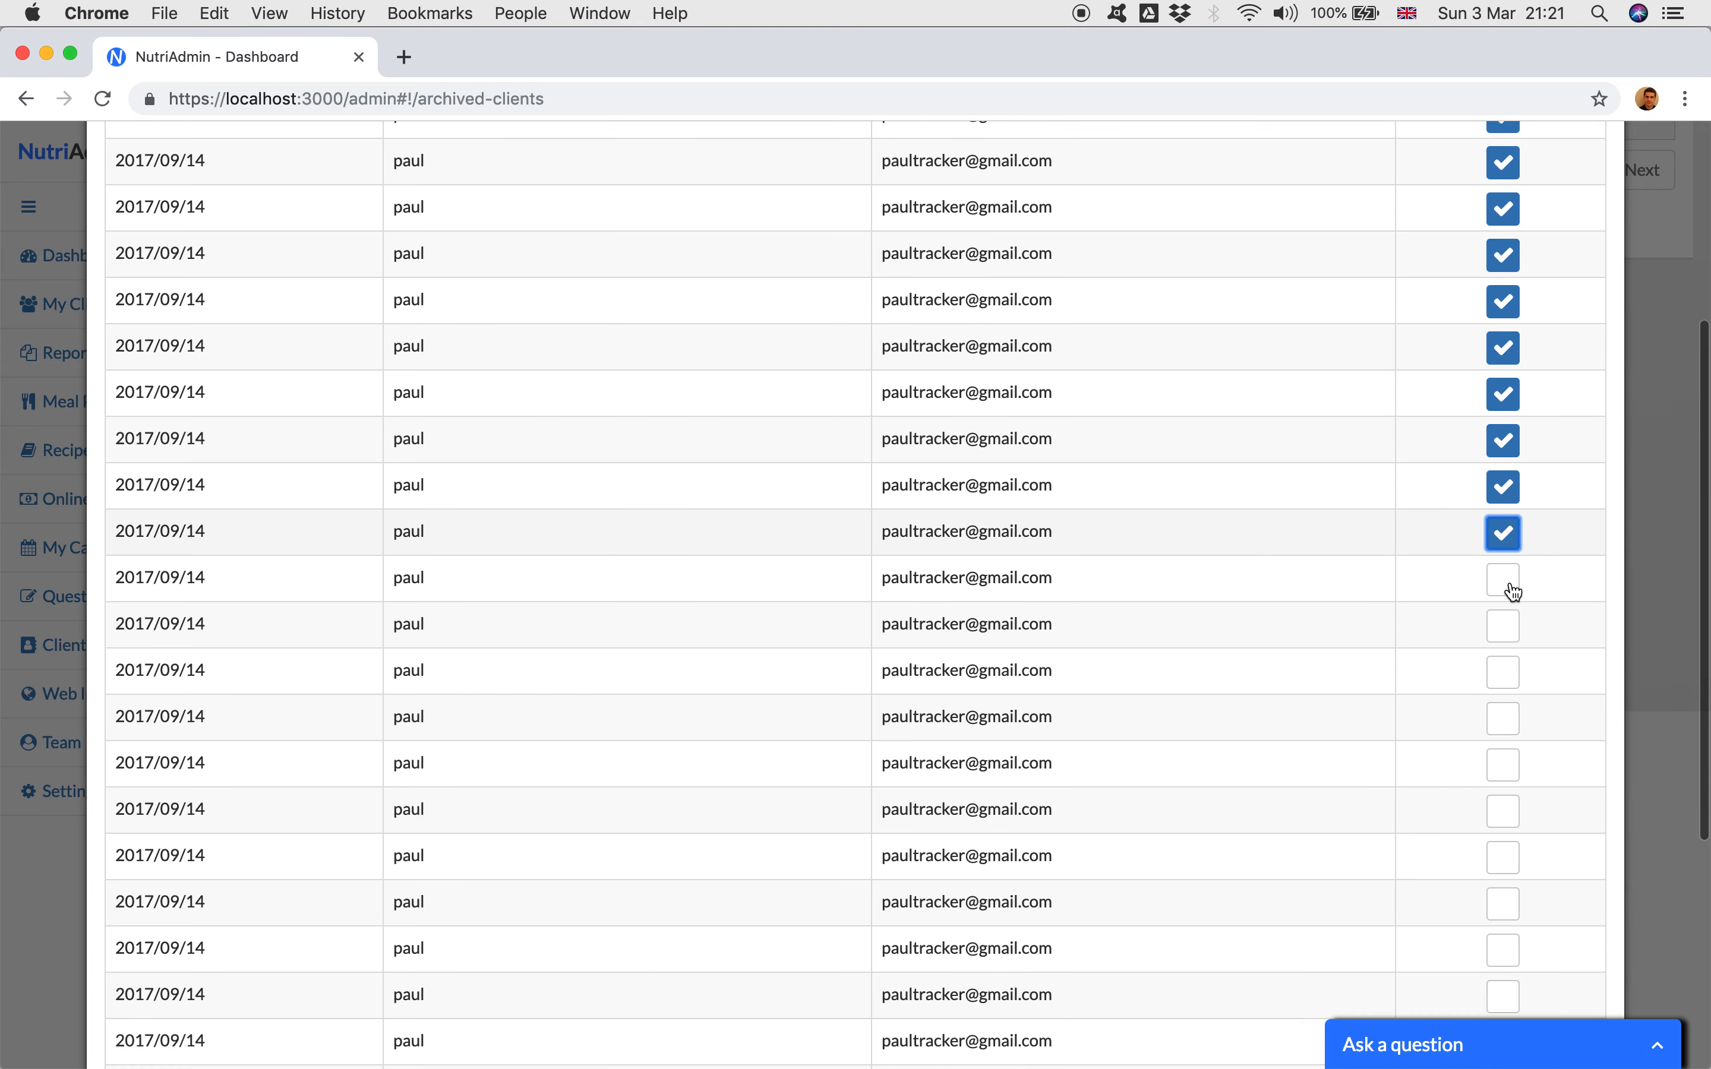
pyautogui.click(1508, 458)
pyautogui.scroll(-1, 1512, 462)
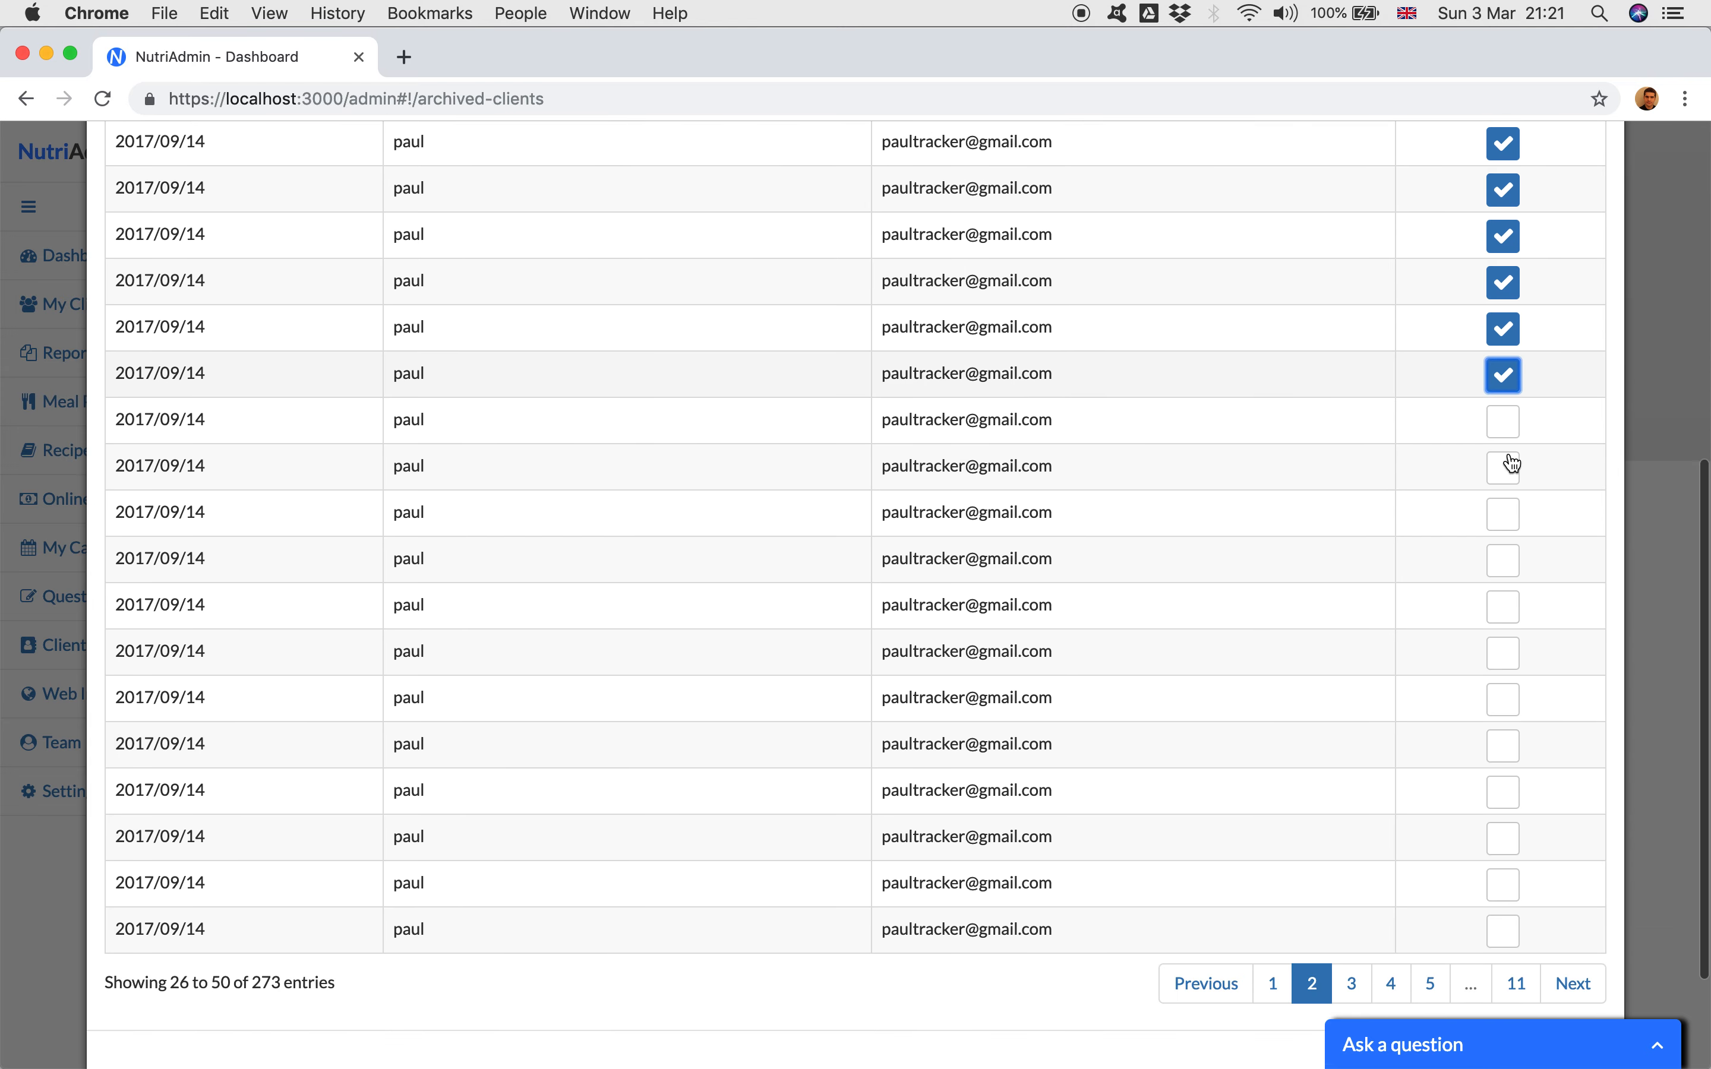
pyautogui.click(1507, 421)
pyautogui.click(1504, 466)
pyautogui.click(1503, 509)
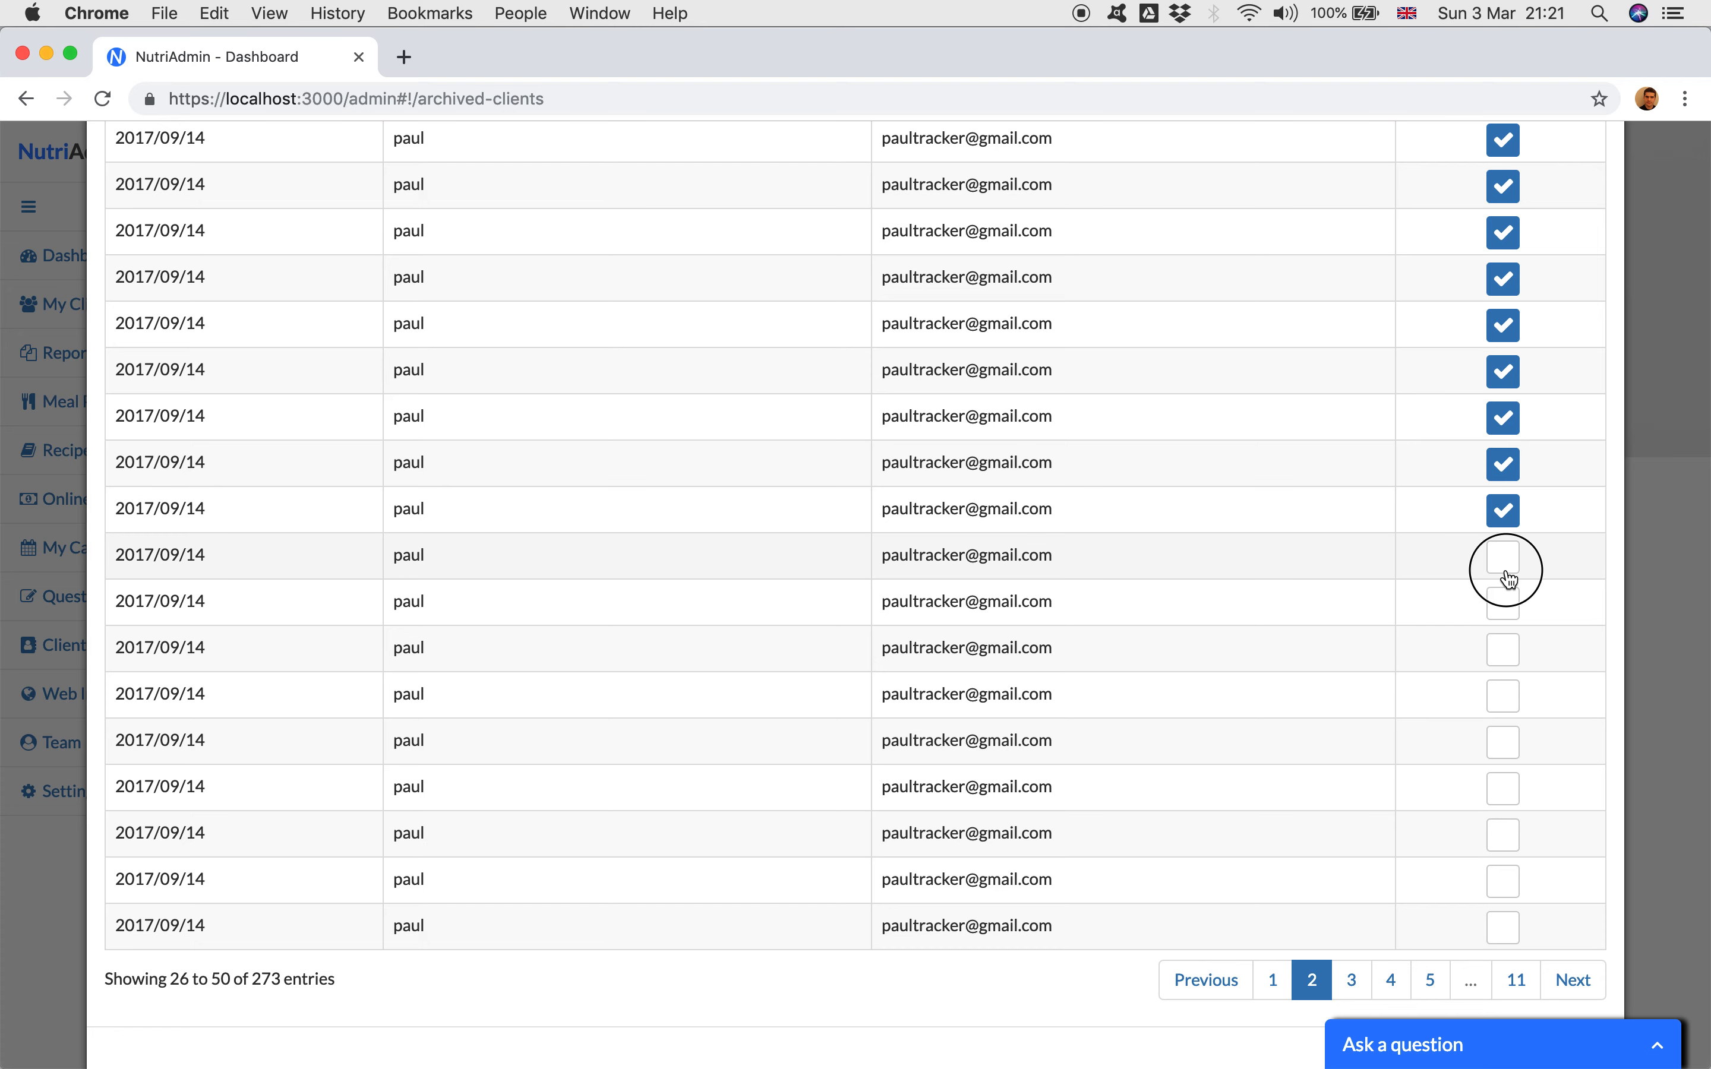
# Step: Select the last nine clients on the second page of the archiving list
pyautogui.click(1504, 557)
pyautogui.click(1504, 604)
pyautogui.click(1503, 696)
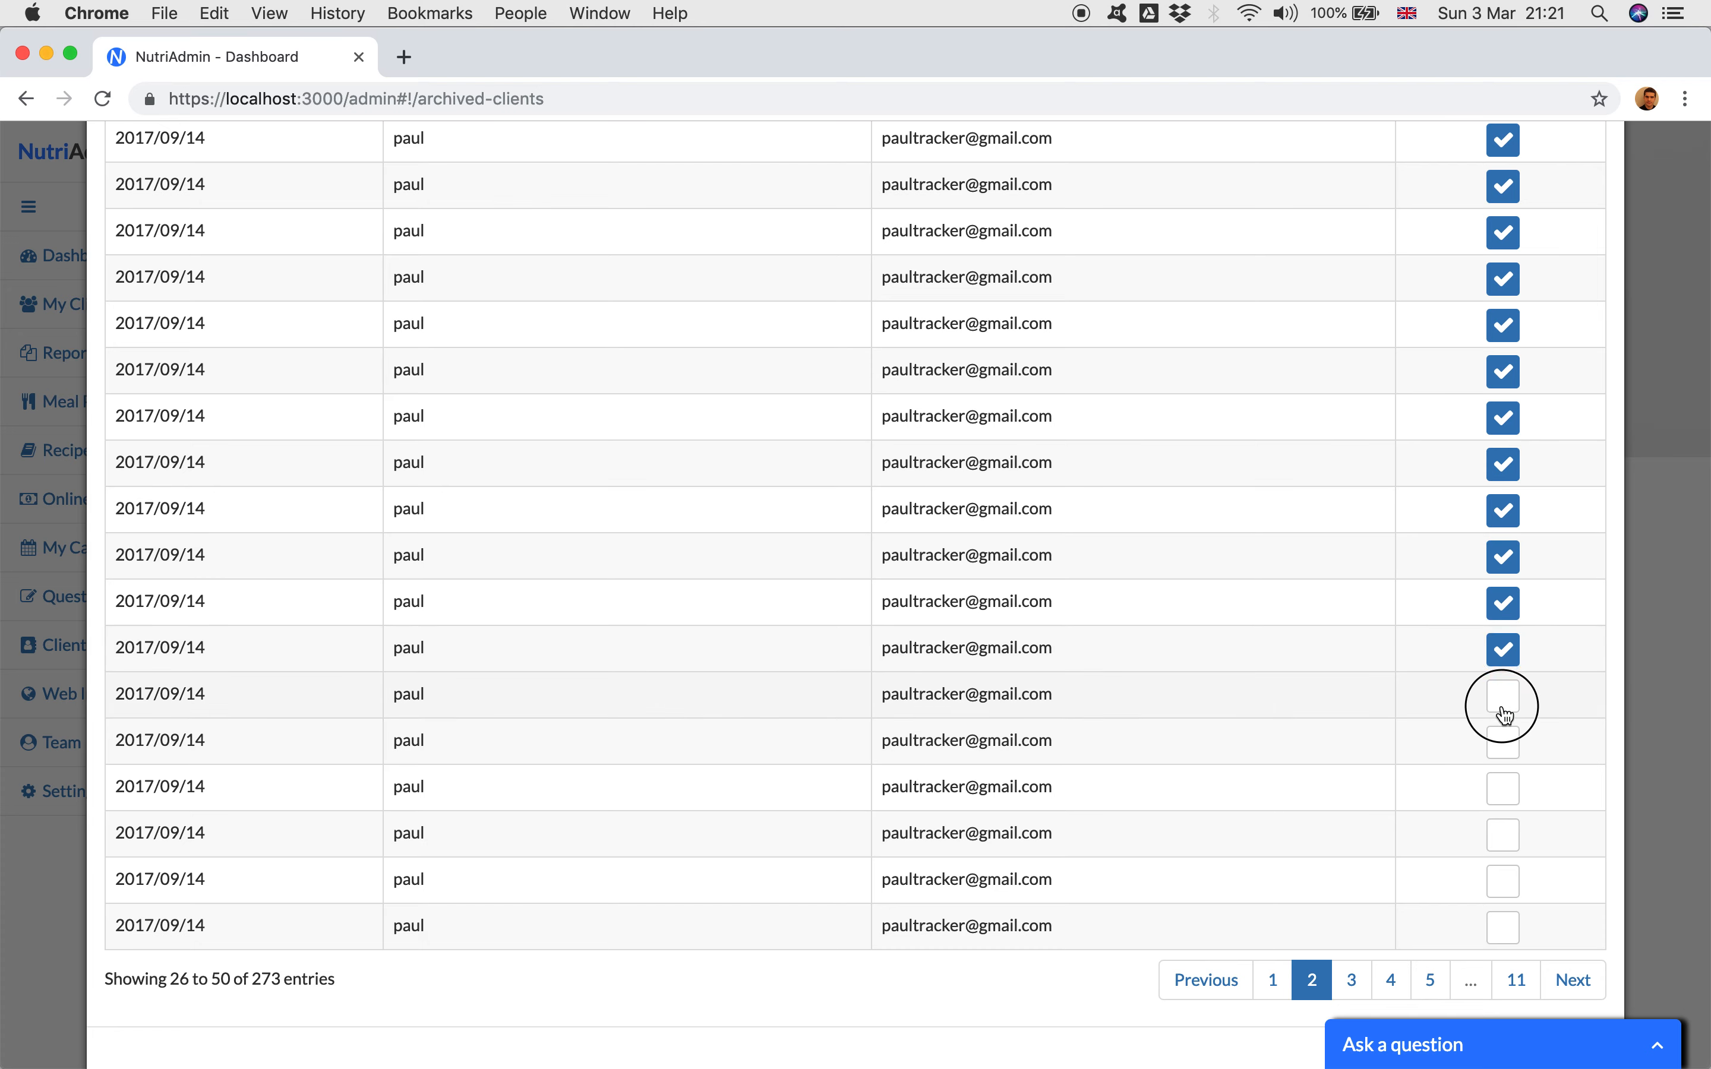
pyautogui.click(1503, 743)
pyautogui.click(1503, 788)
pyautogui.click(1503, 837)
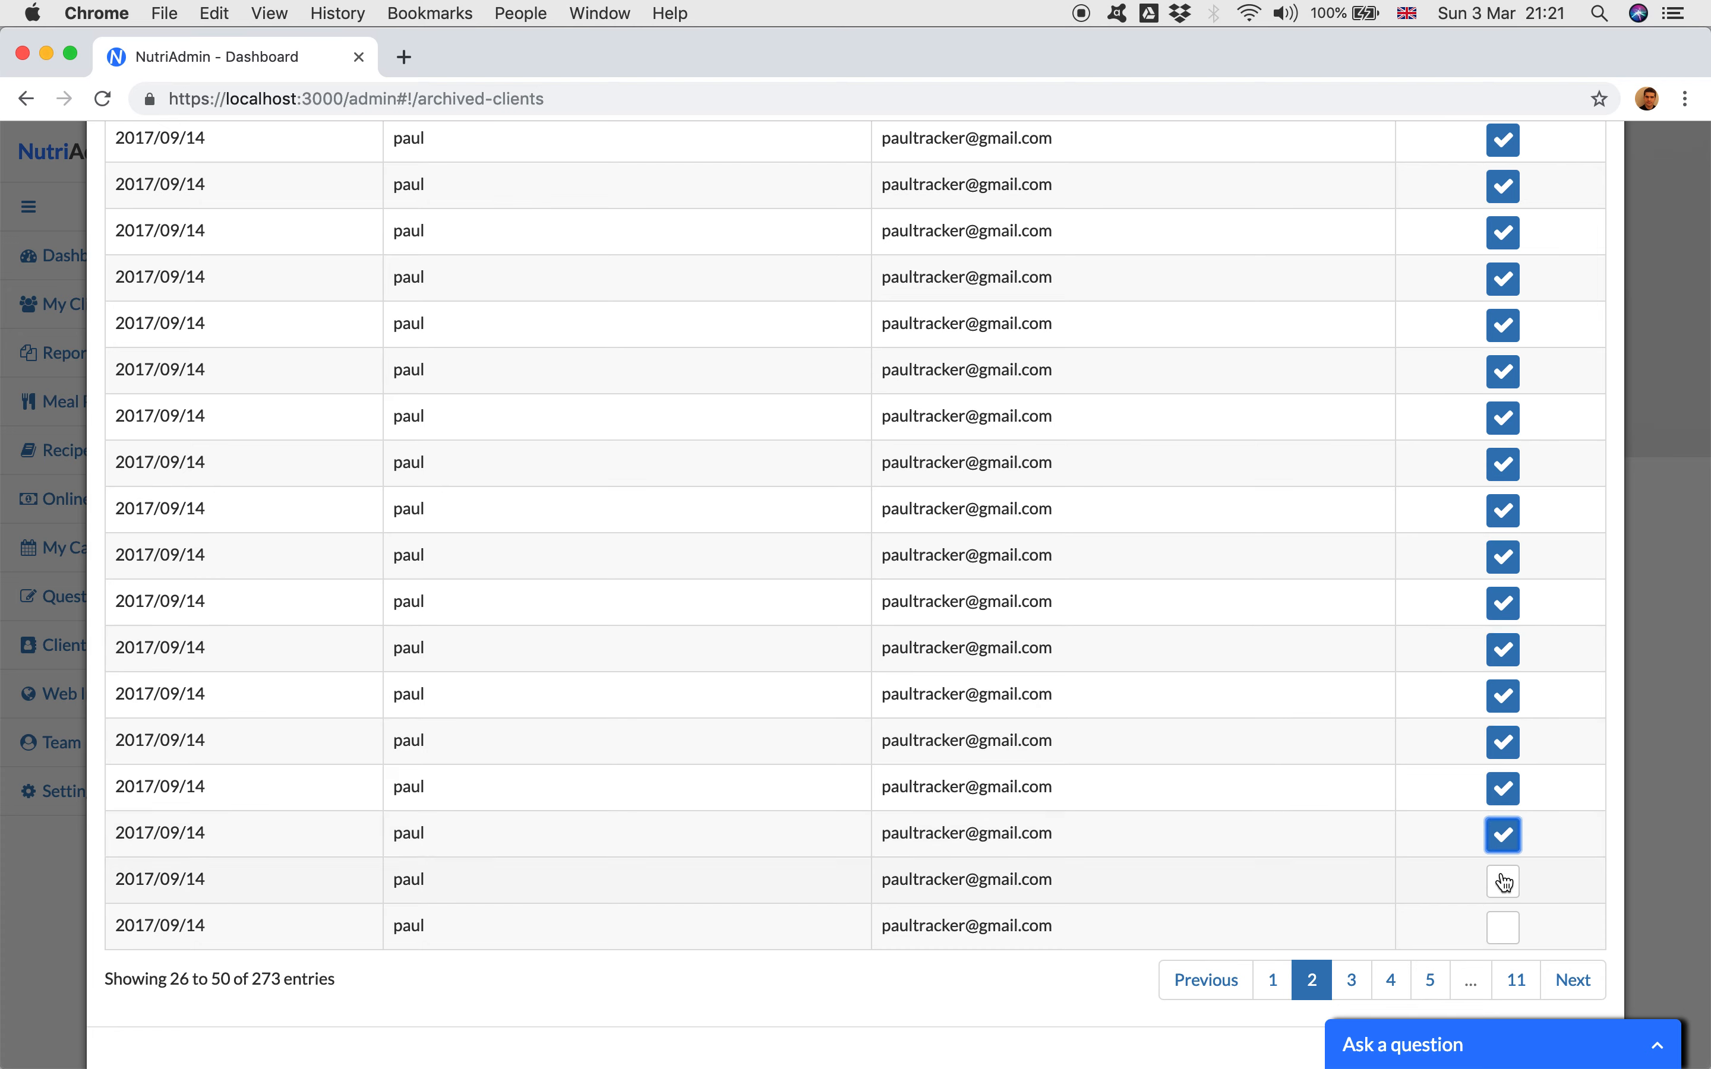
pyautogui.click(1503, 883)
pyautogui.click(1504, 928)
# Step: Go to the third page of the archiving list and select its first five clients, up to the second one dated 2018/05/30
pyautogui.click(1574, 983)
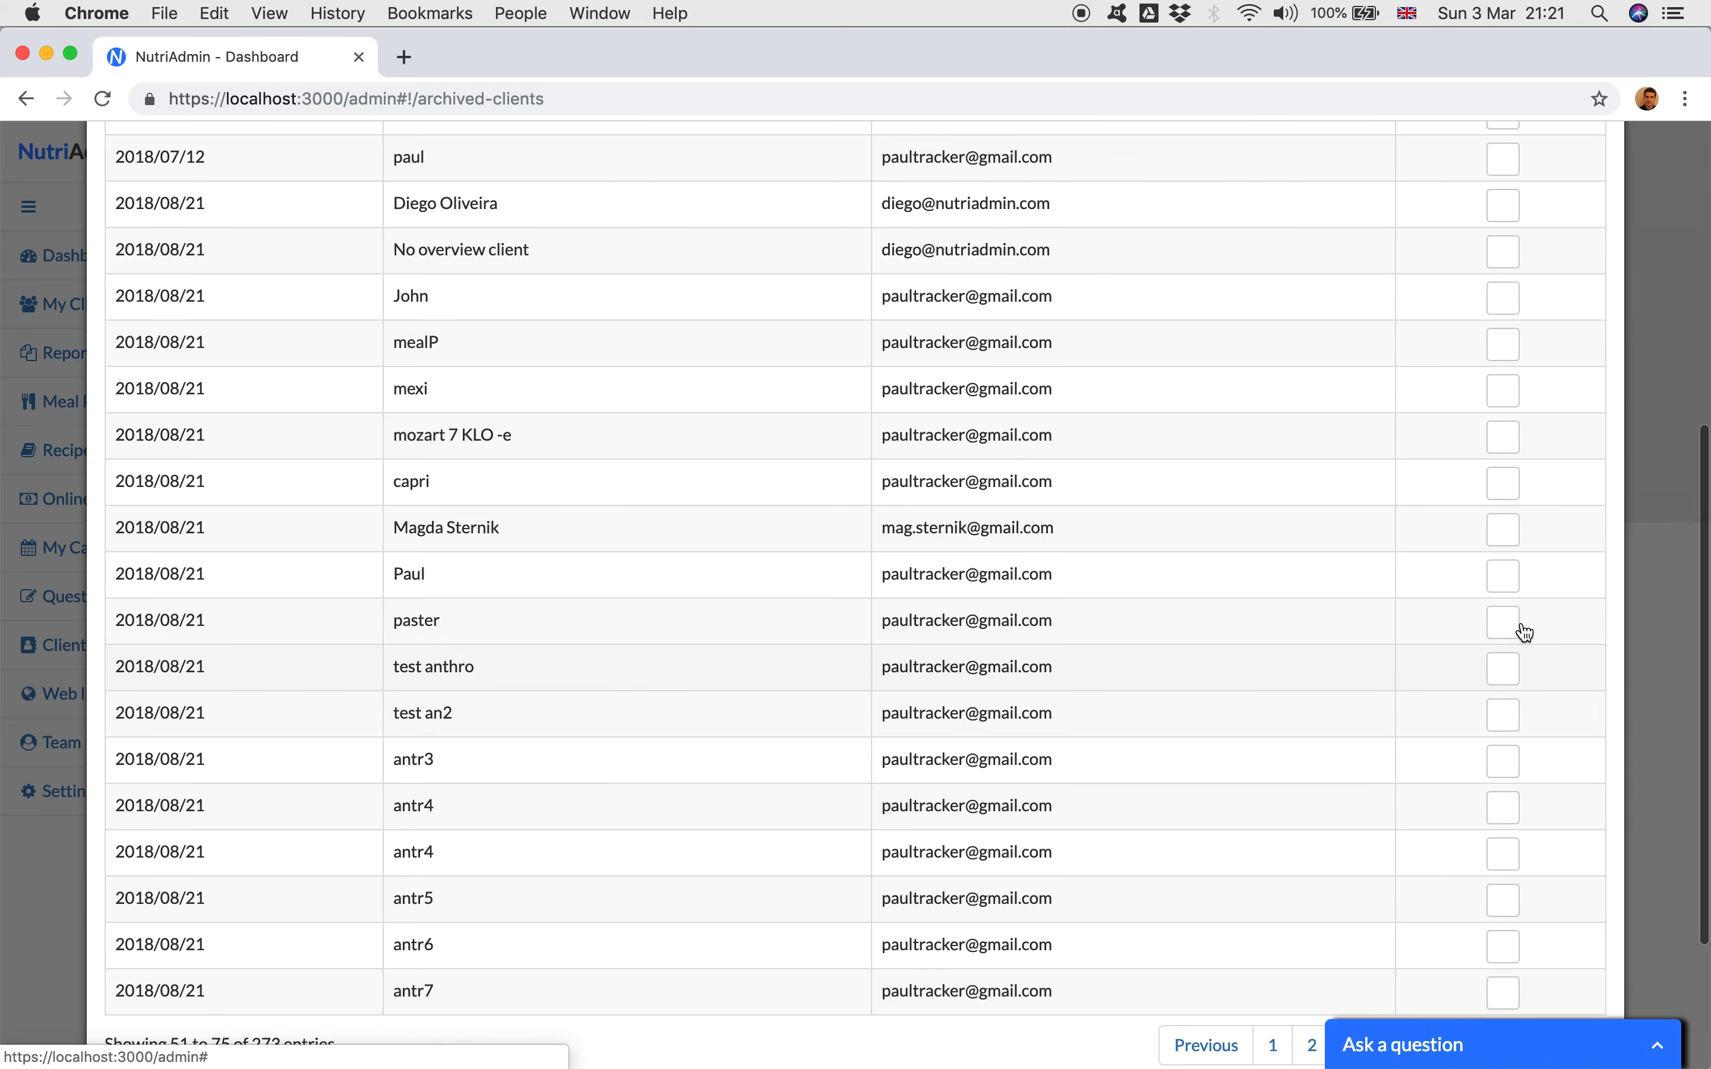
pyautogui.scroll(10, 1520, 509)
pyautogui.click(1507, 320)
pyautogui.click(1503, 356)
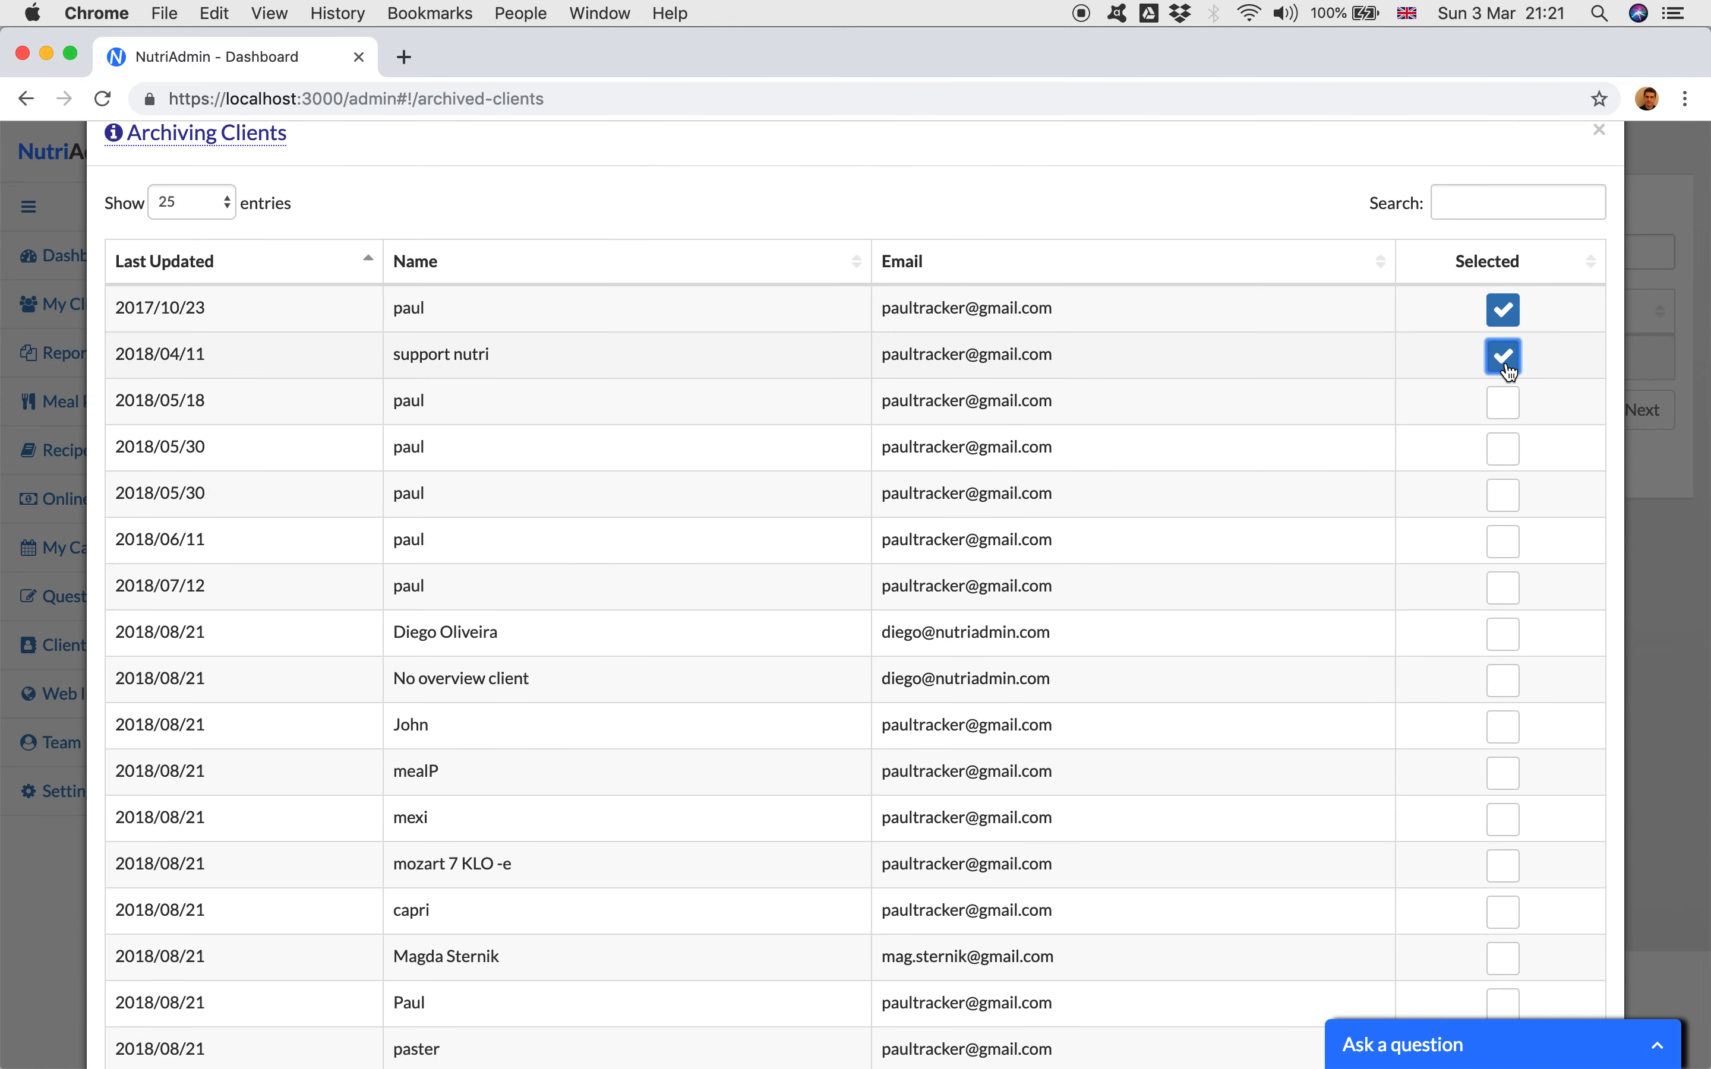
pyautogui.click(1504, 401)
pyautogui.click(1503, 450)
pyautogui.scroll(-1, 1503, 463)
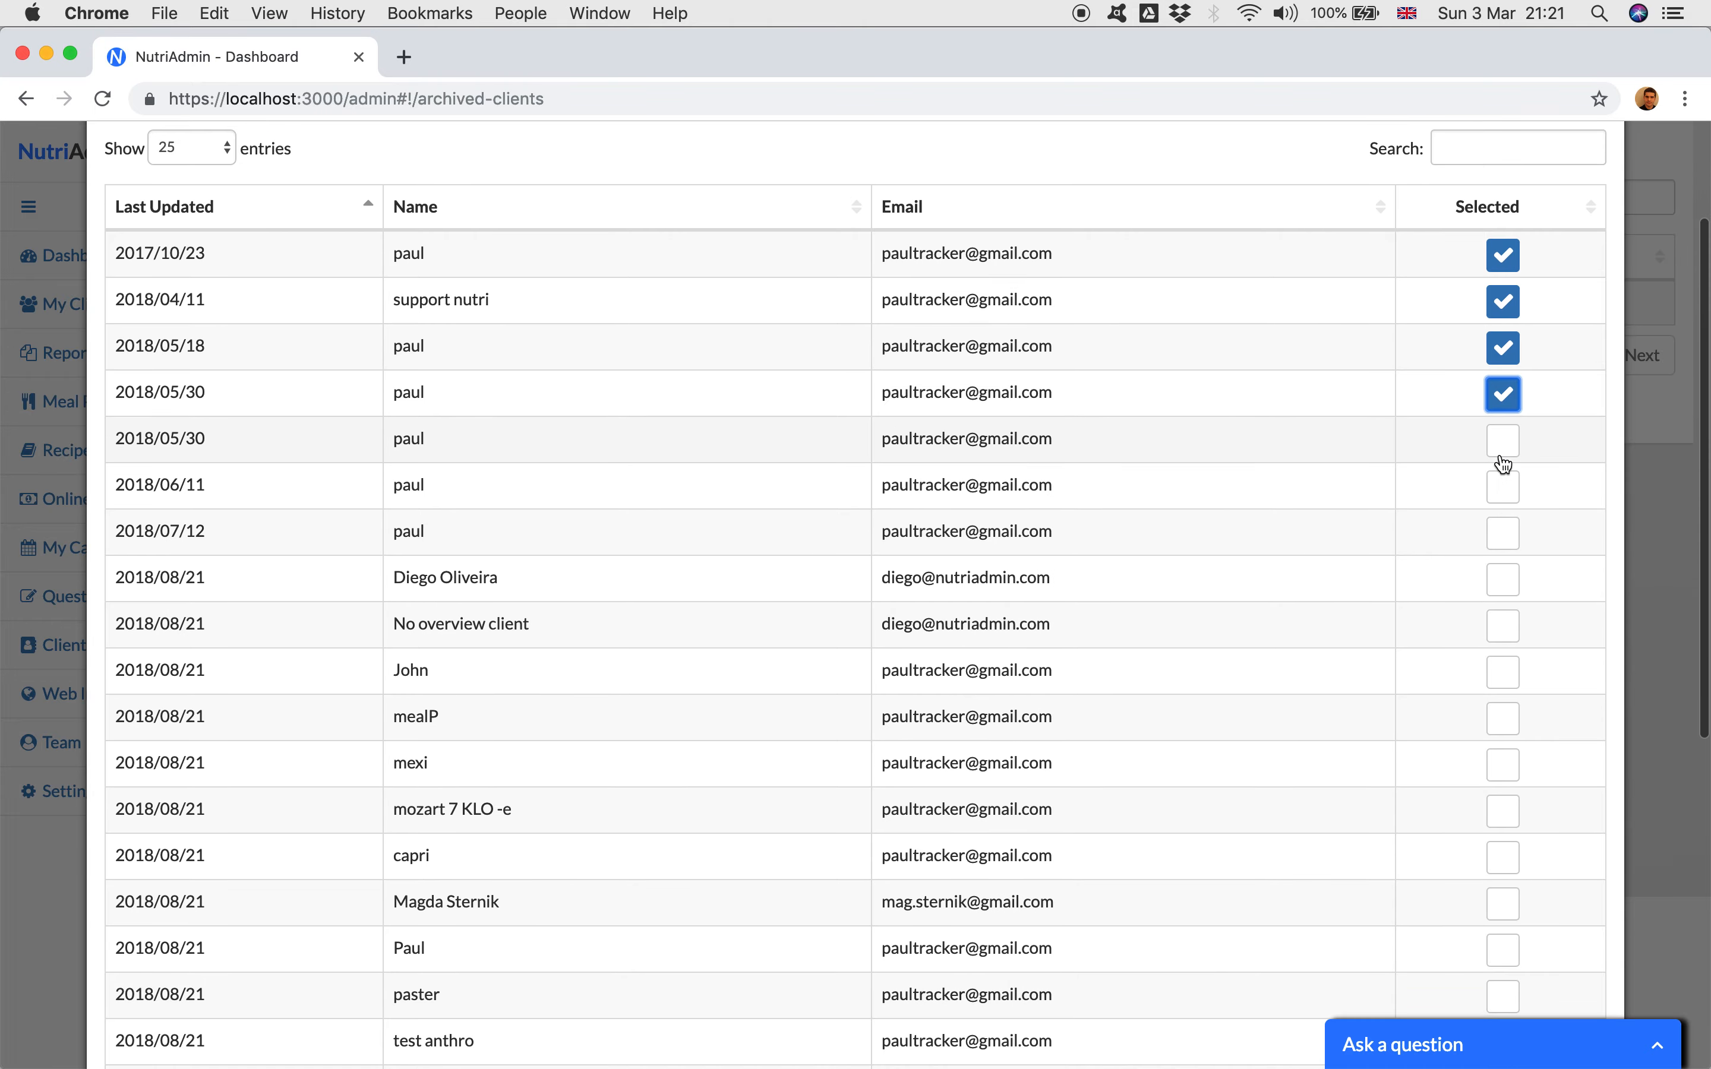
pyautogui.click(1503, 451)
# Step: Select the sixth to eleventh clients on the third page, from the one dated 2018/06/11 through mealP
pyautogui.scroll(-3, 1504, 424)
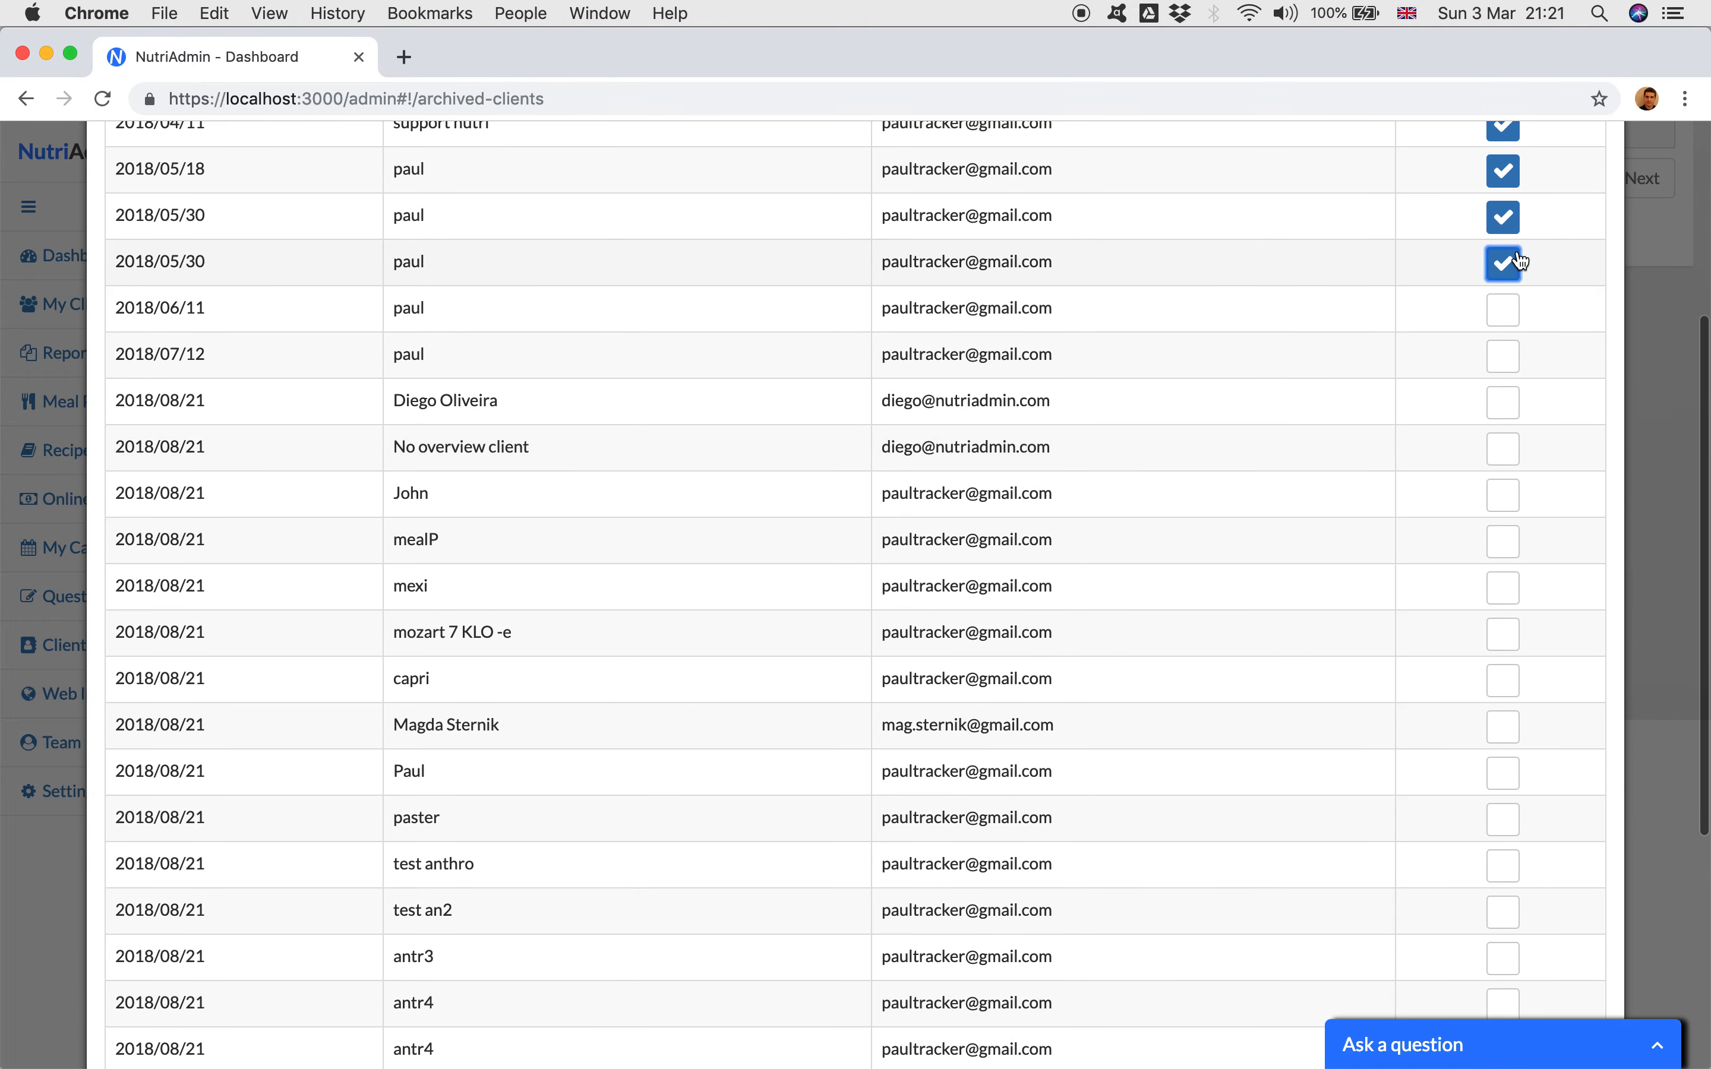
pyautogui.click(1503, 315)
pyautogui.click(1504, 357)
pyautogui.scroll(-2, 1508, 353)
pyautogui.click(1503, 309)
pyautogui.scroll(-3, 1509, 311)
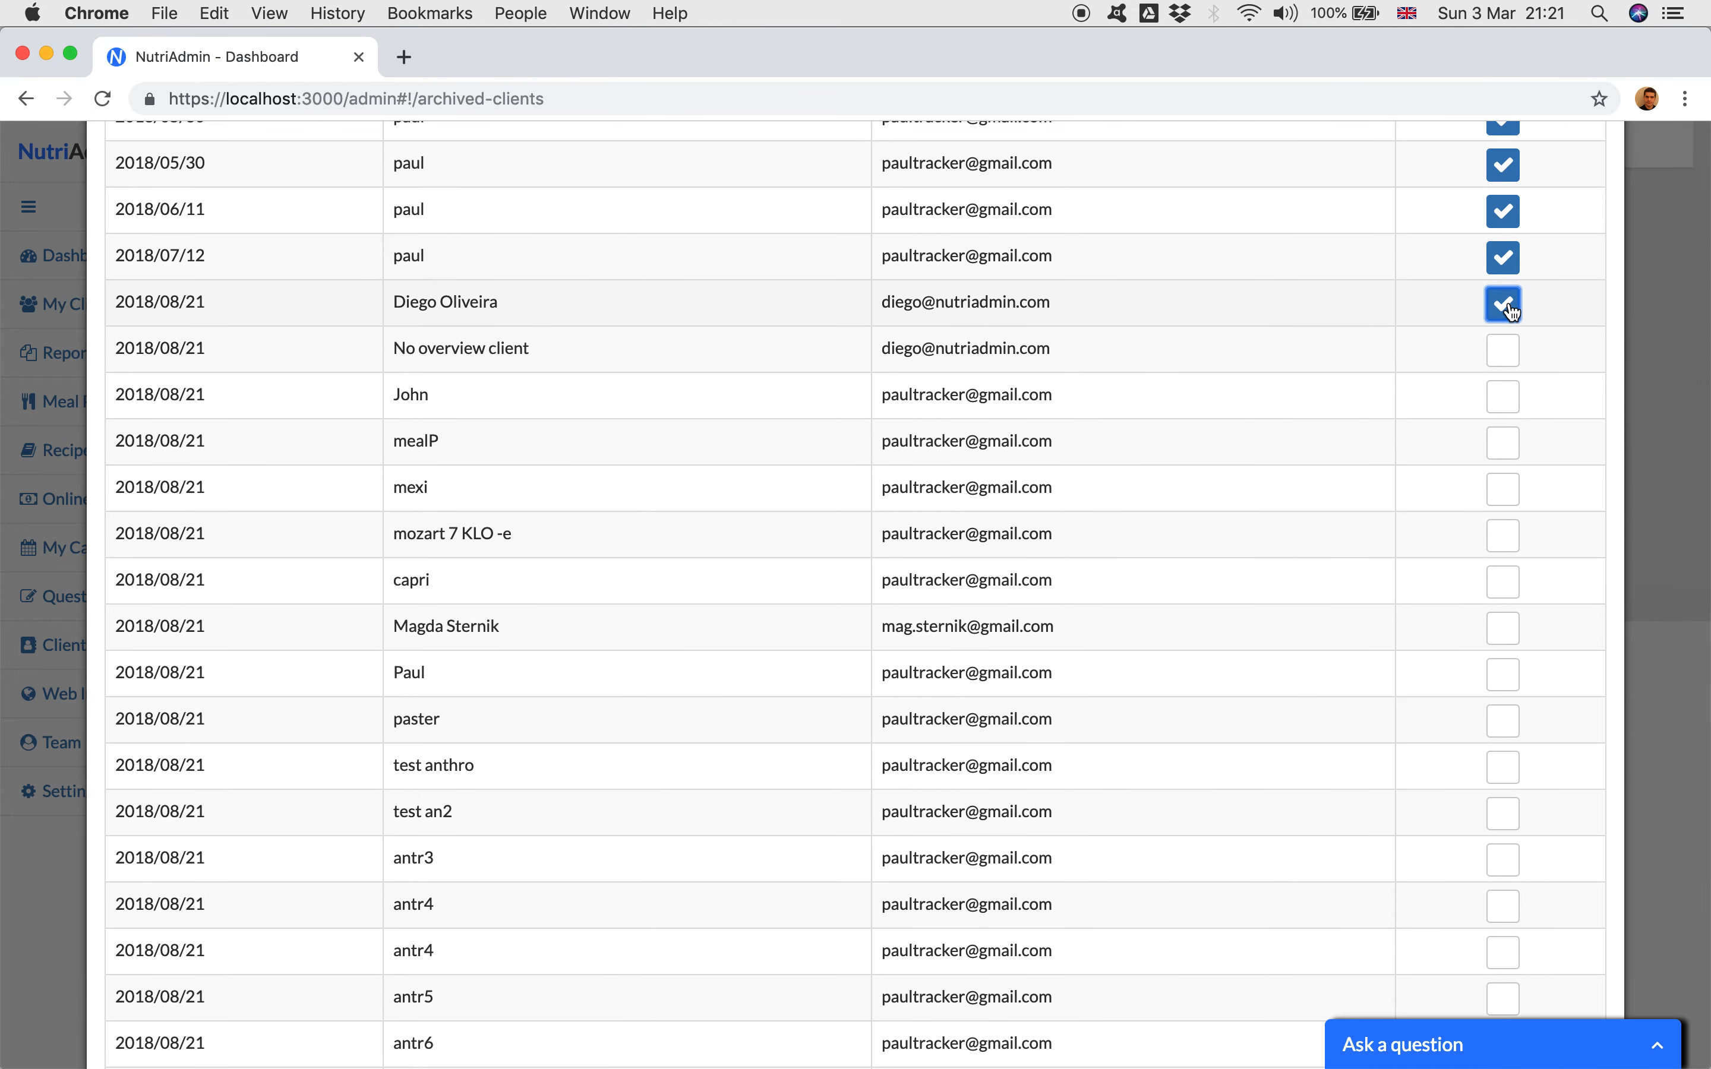
pyautogui.click(1503, 224)
pyautogui.click(1503, 271)
pyautogui.click(1503, 318)
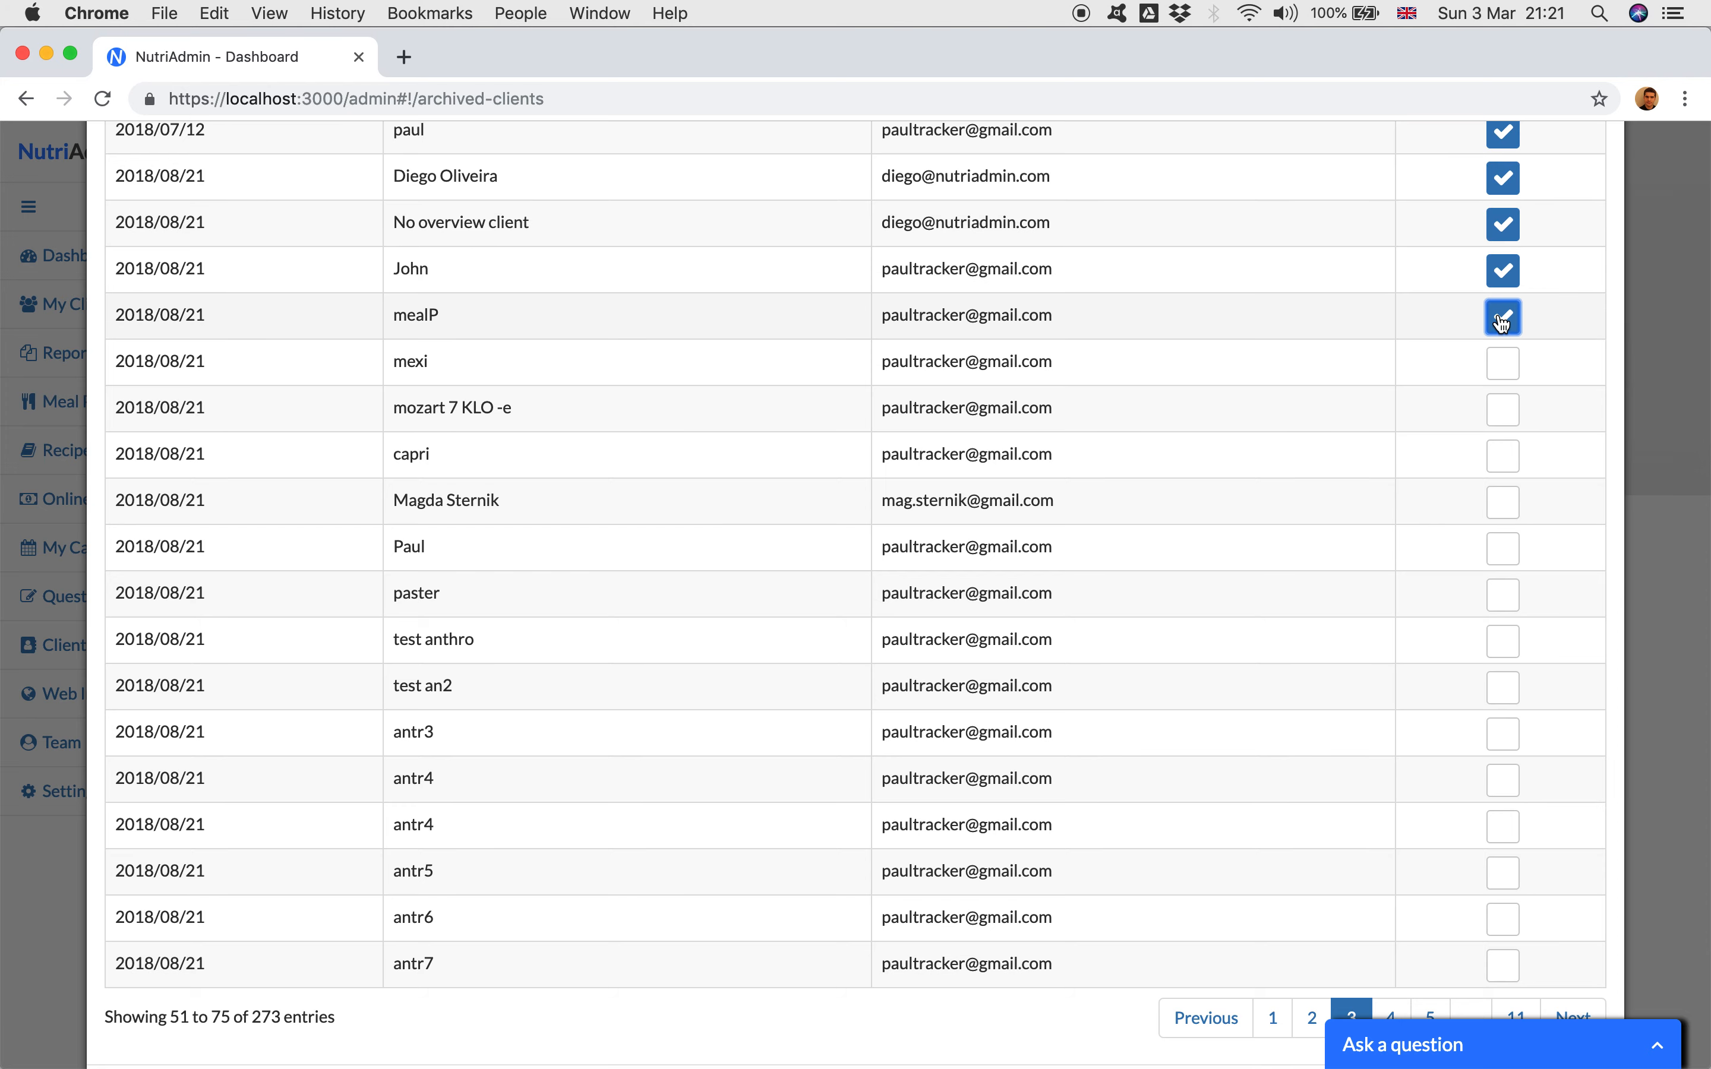
# Step: Select the twelfth to eighteenth clients on the third page, from mexi through test anthro
pyautogui.click(1503, 363)
pyautogui.scroll(-3, 1504, 363)
pyautogui.click(1504, 298)
pyautogui.click(1503, 345)
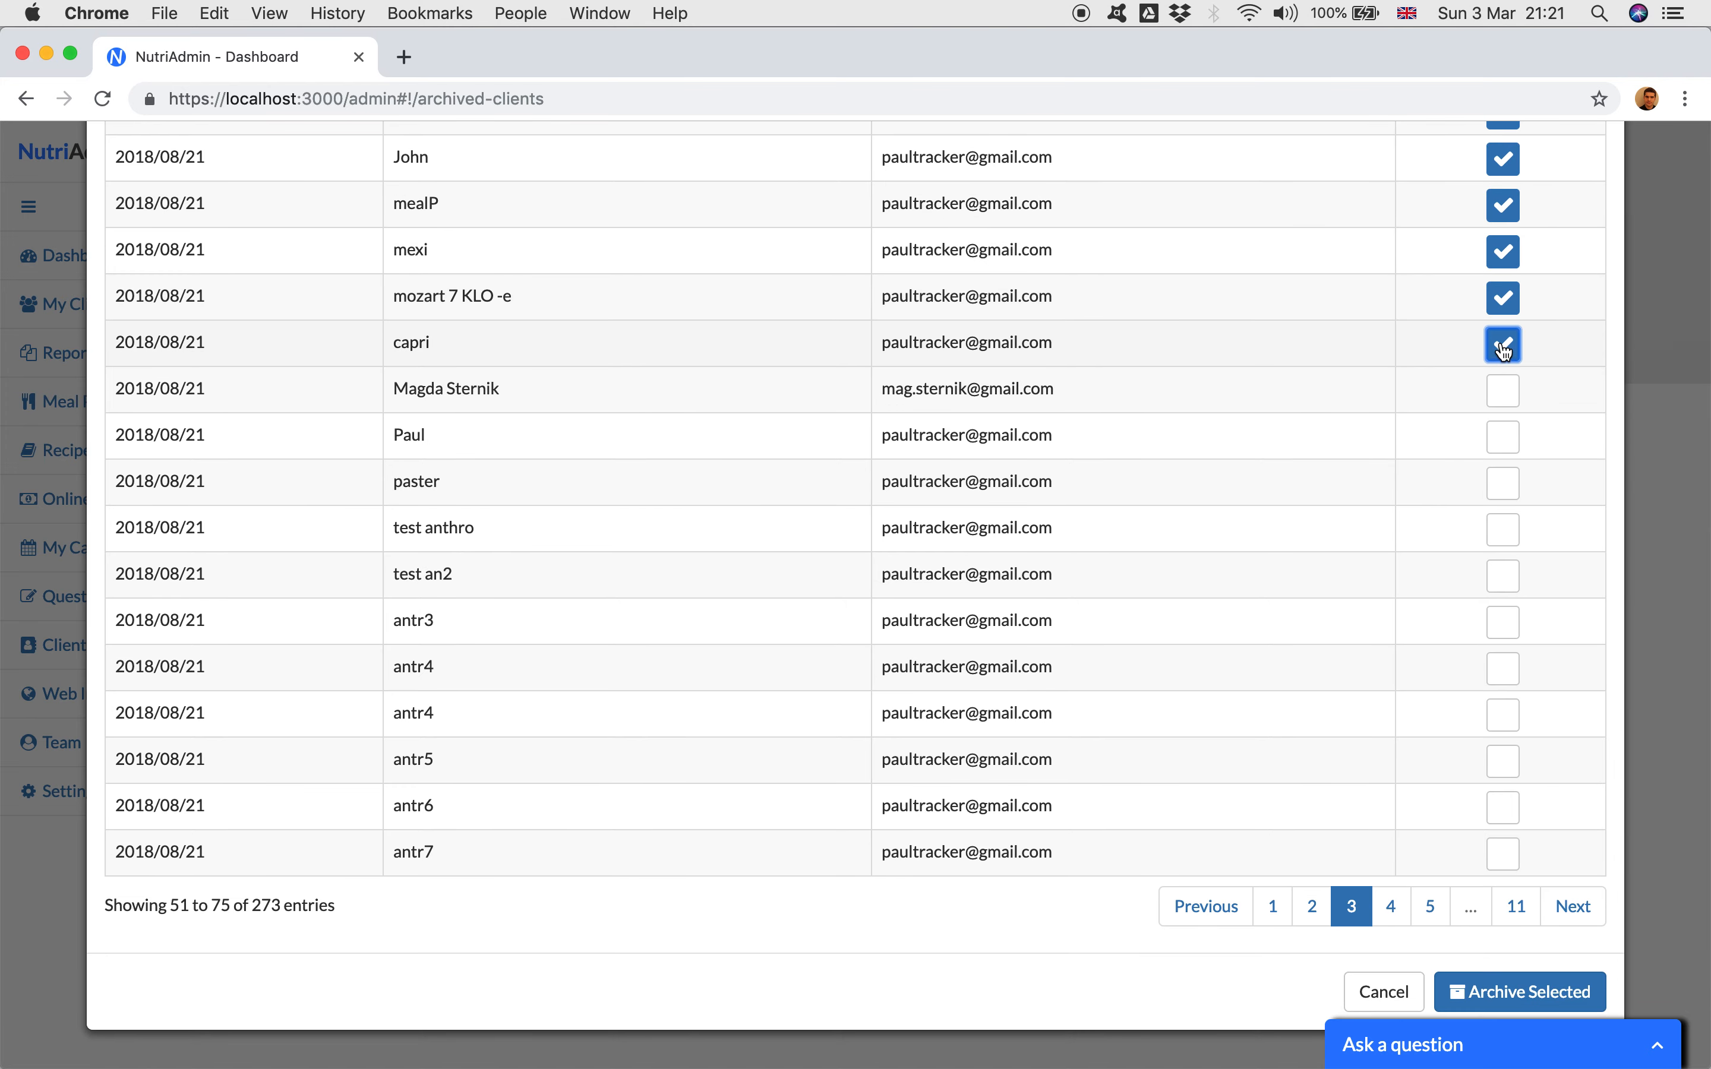
pyautogui.click(1503, 390)
pyautogui.click(1503, 437)
pyautogui.click(1502, 484)
pyautogui.click(1503, 530)
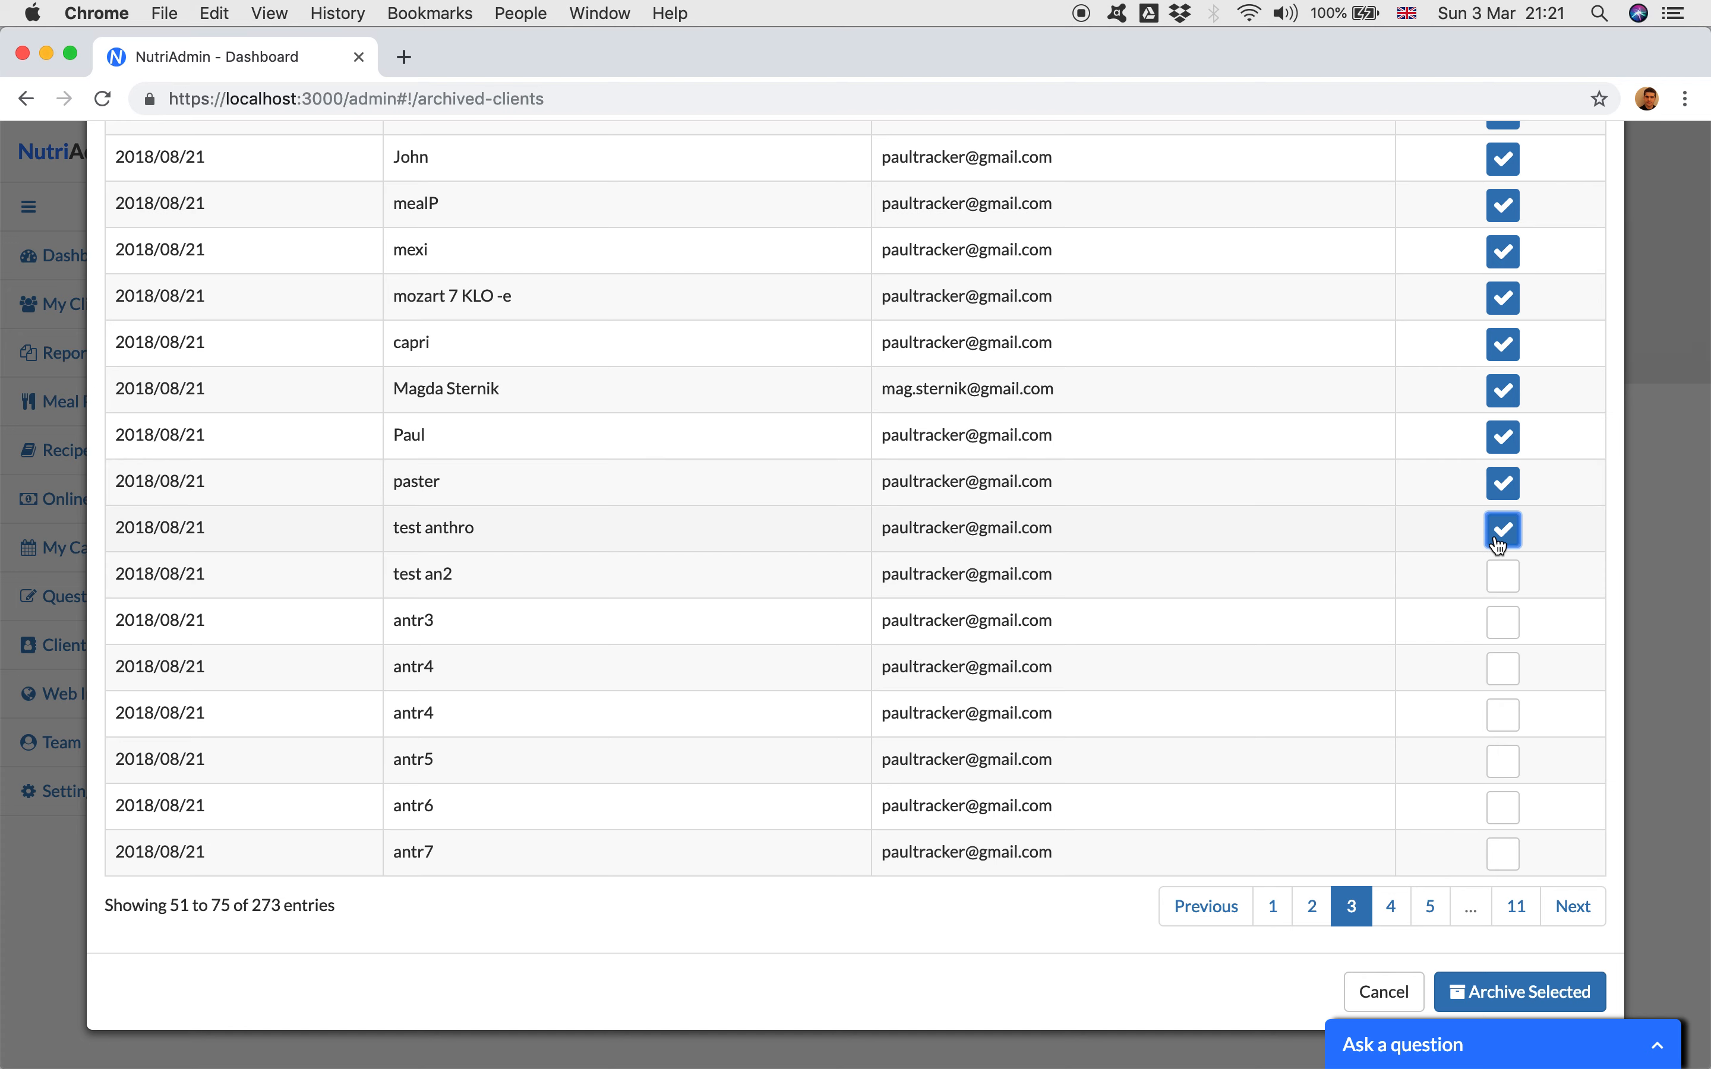
# Step: Select the last seven clients on the third page, from test an2 through antr7
pyautogui.click(1504, 576)
pyautogui.click(1503, 622)
pyautogui.click(1504, 668)
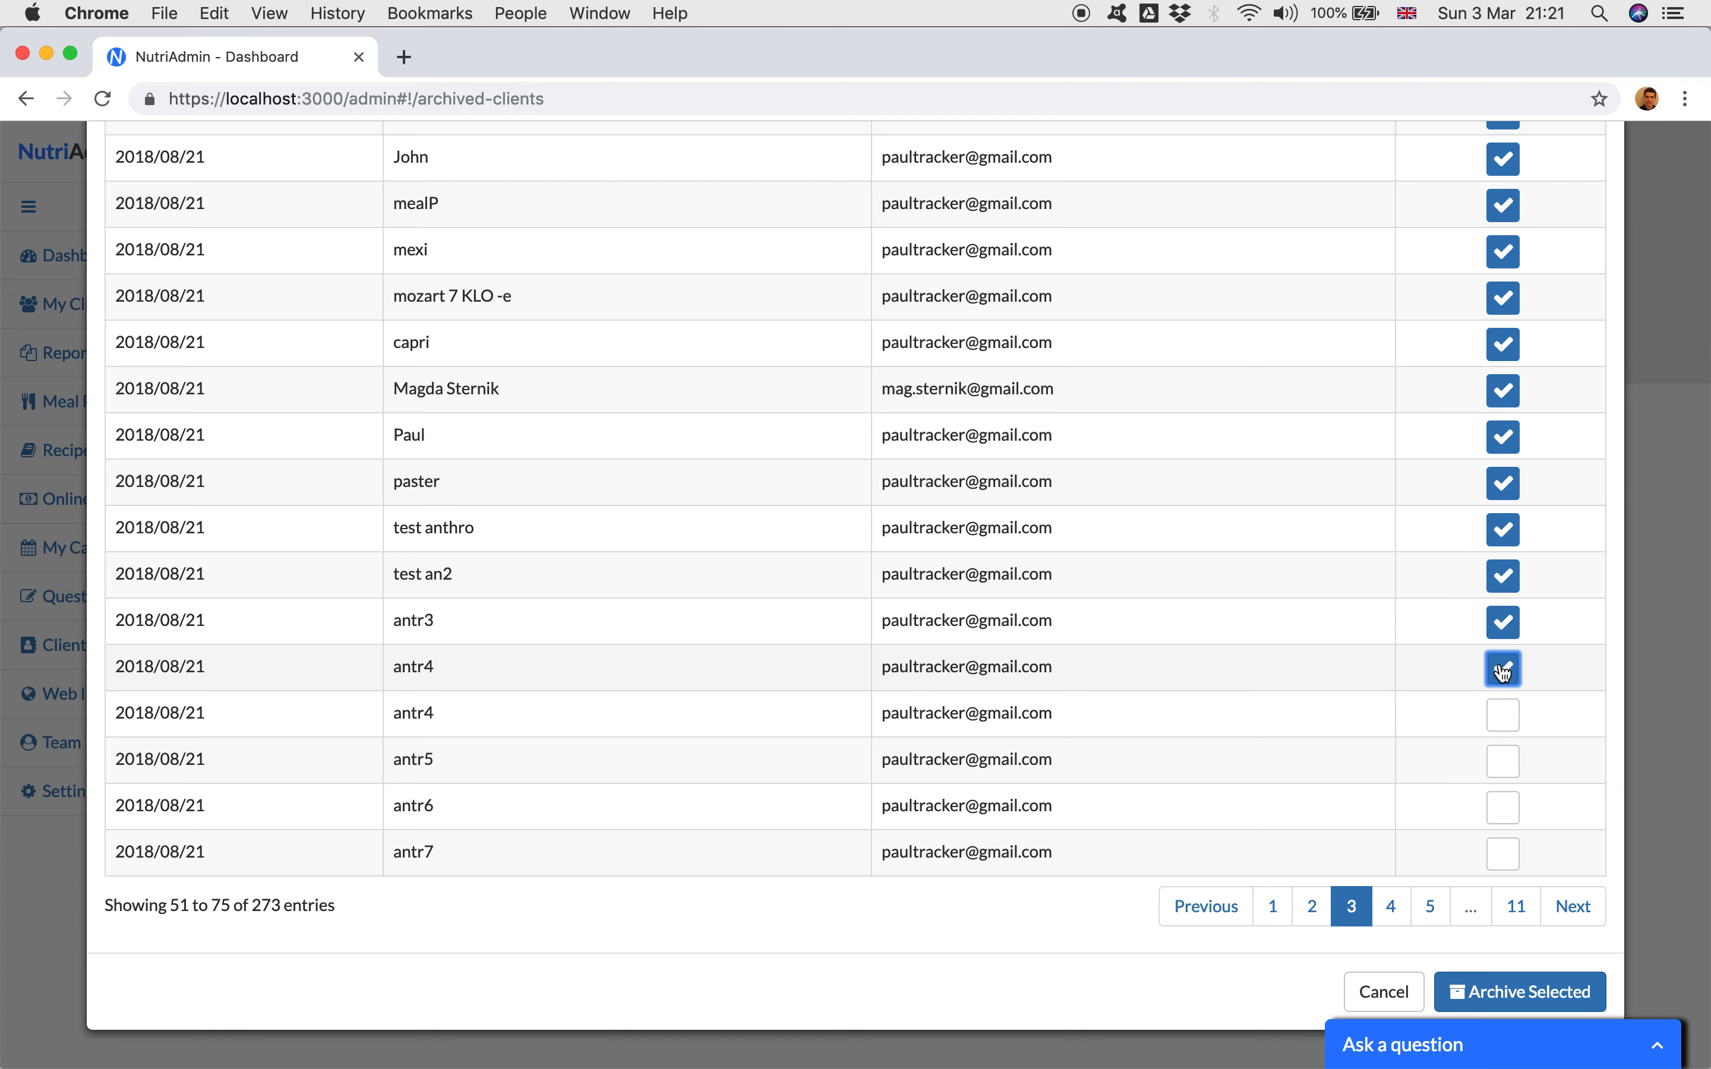
pyautogui.click(1503, 713)
pyautogui.click(1503, 760)
pyautogui.click(1503, 806)
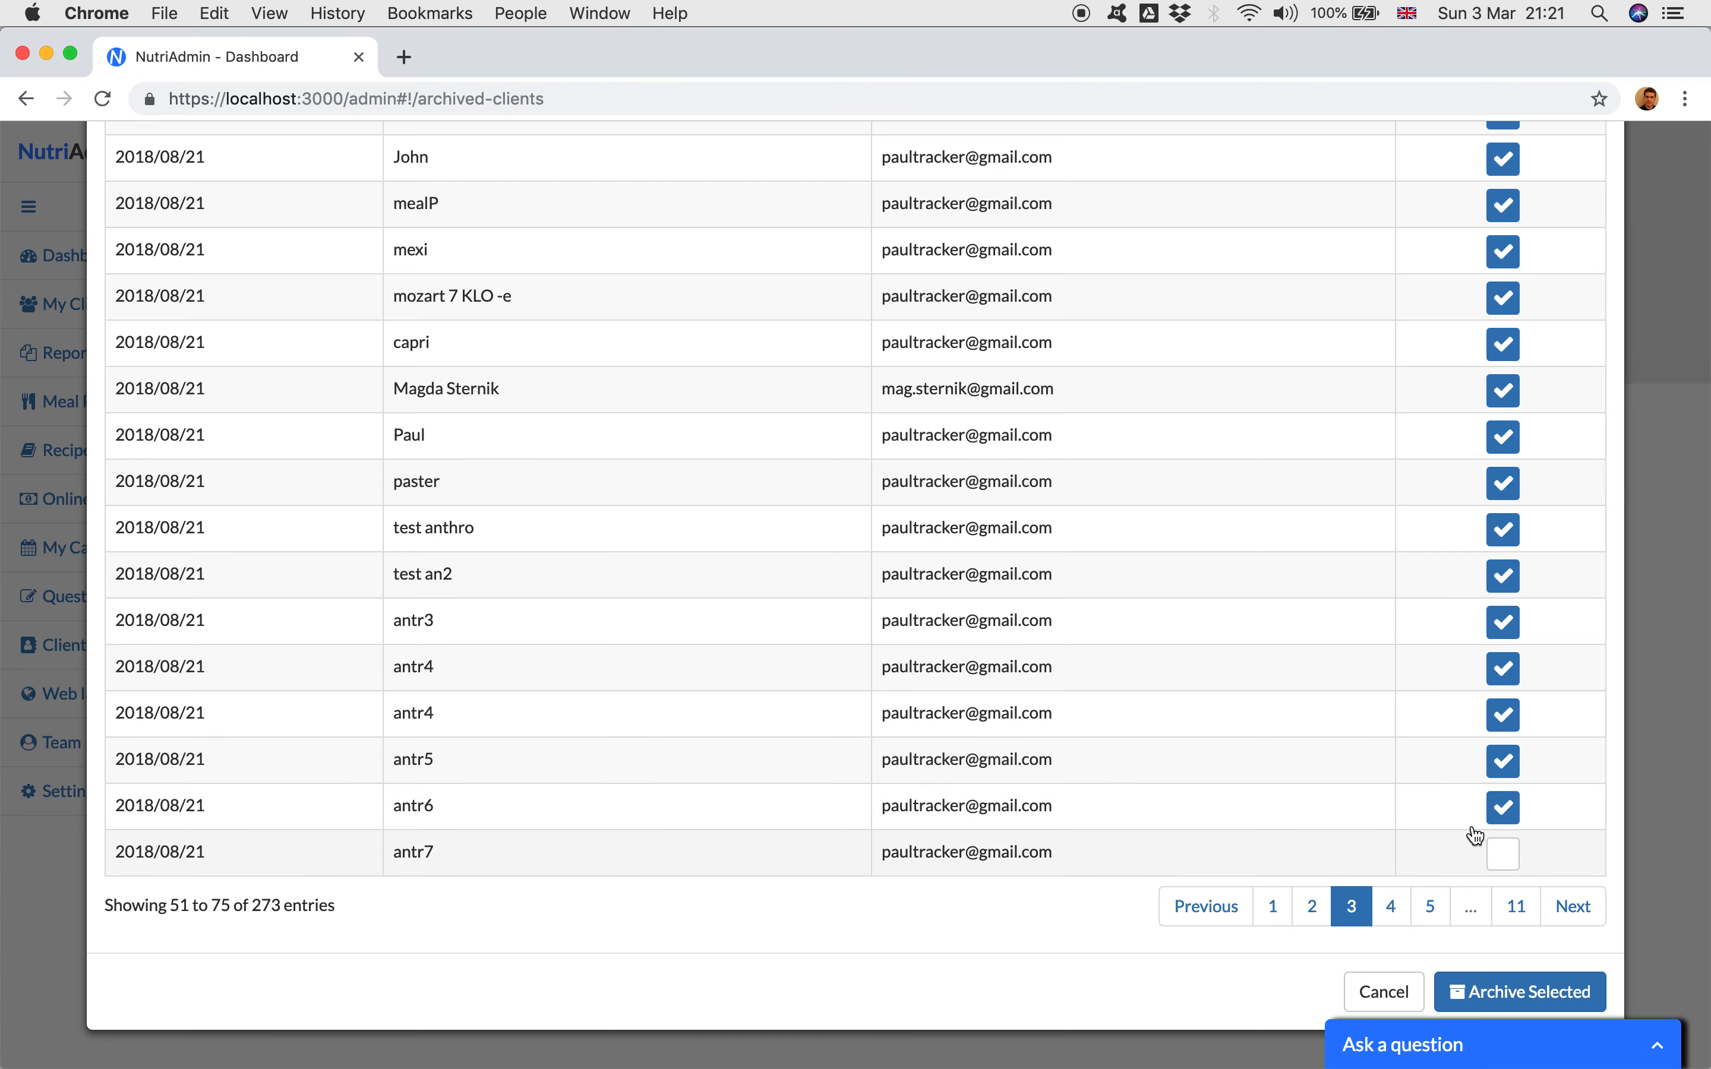
pyautogui.scroll(-2, 1379, 781)
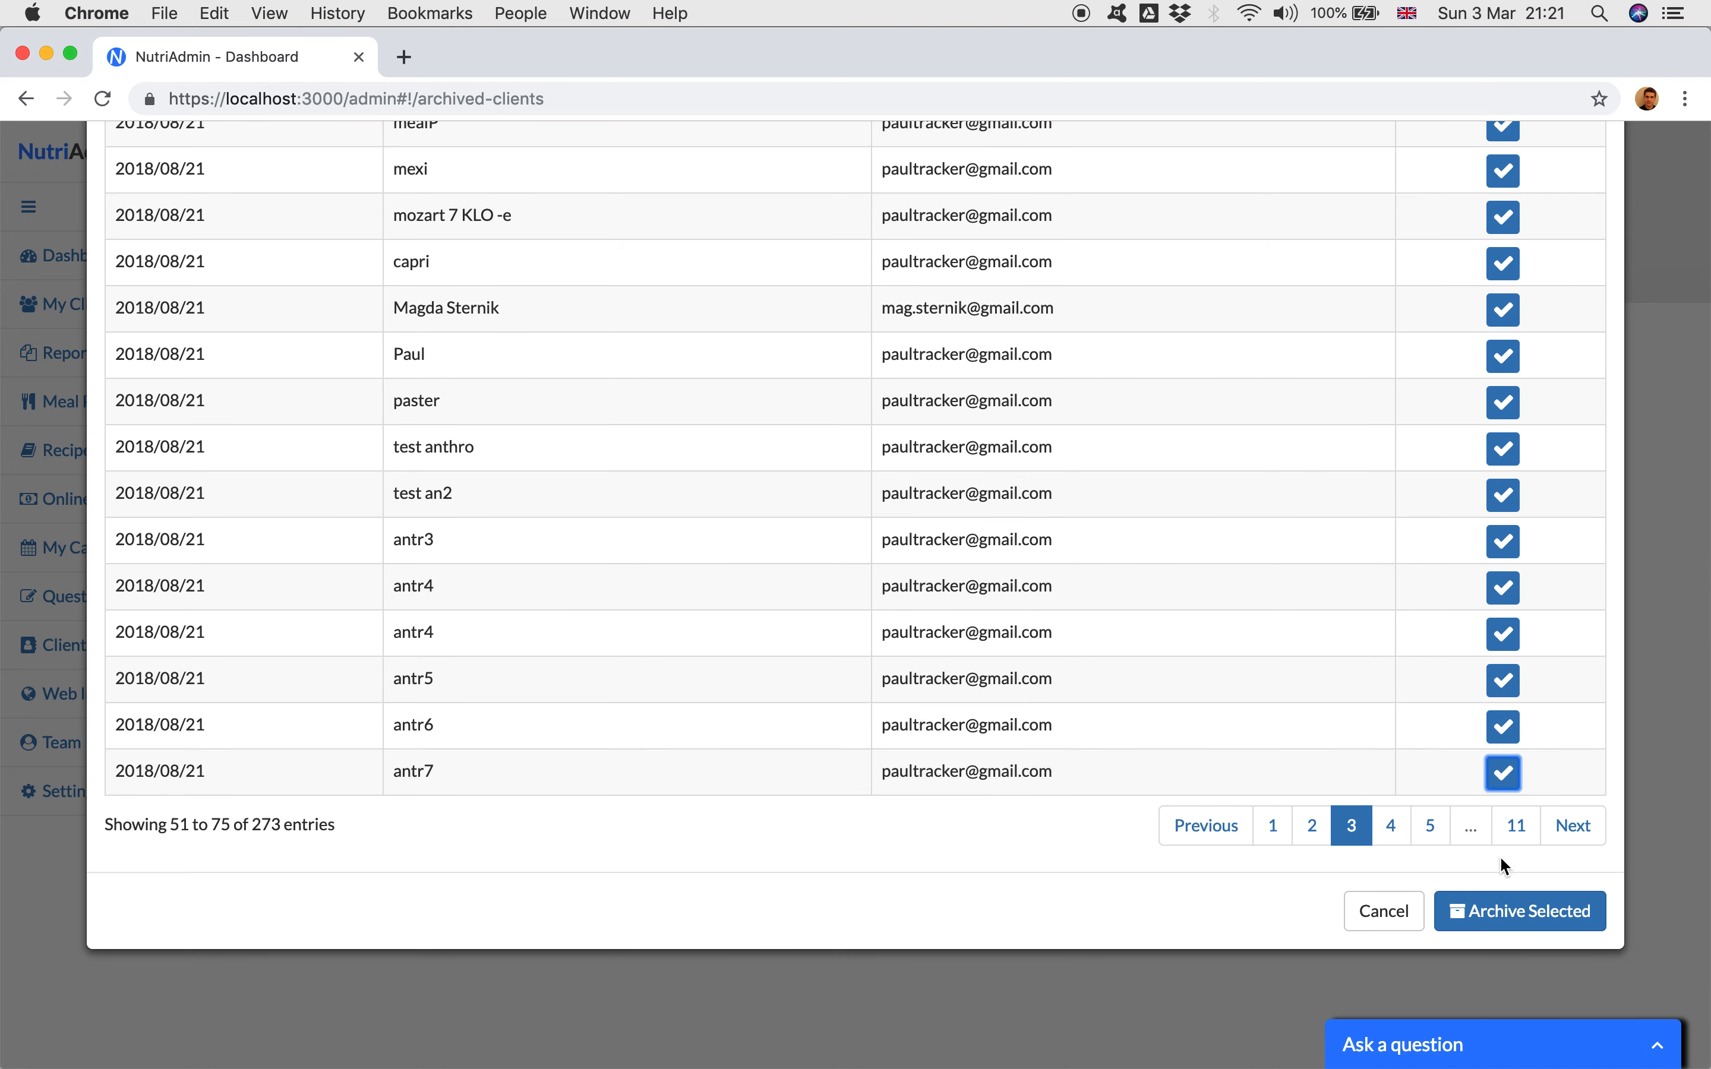
# Step: Archive the selected clients and check the entry total below the archived clients list
pyautogui.click(1494, 912)
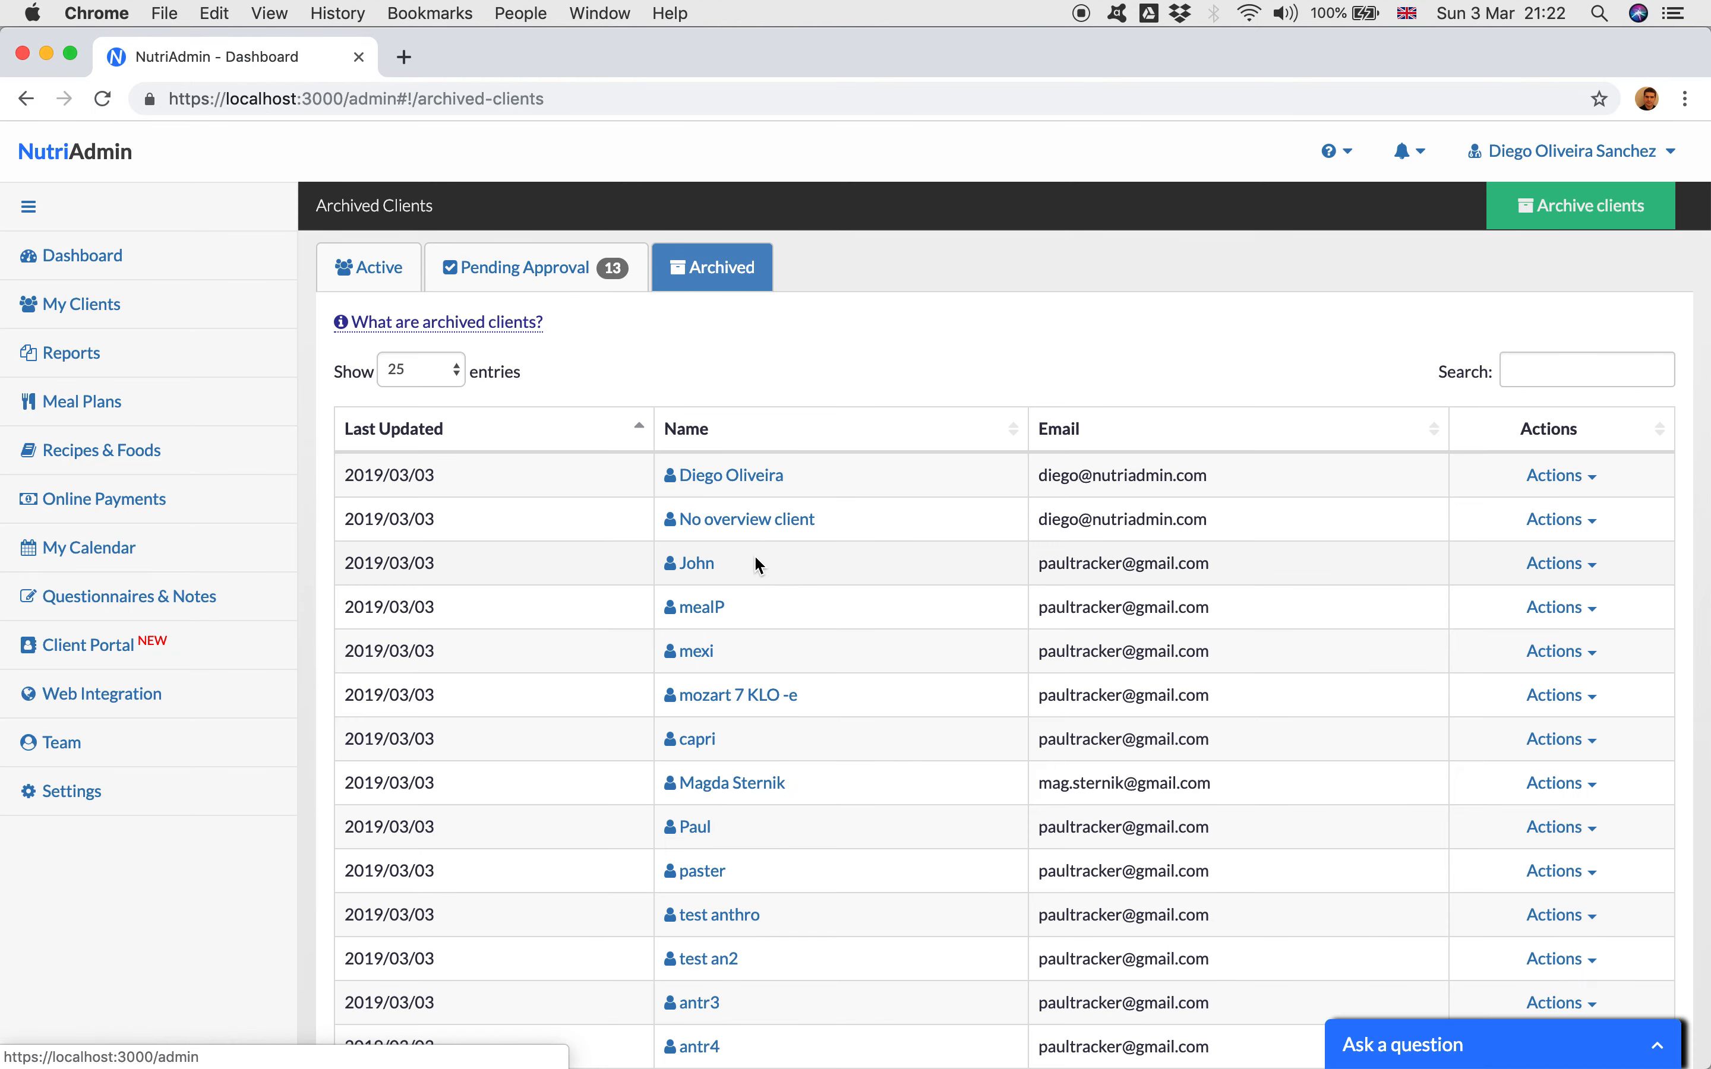
pyautogui.scroll(-10, 755, 560)
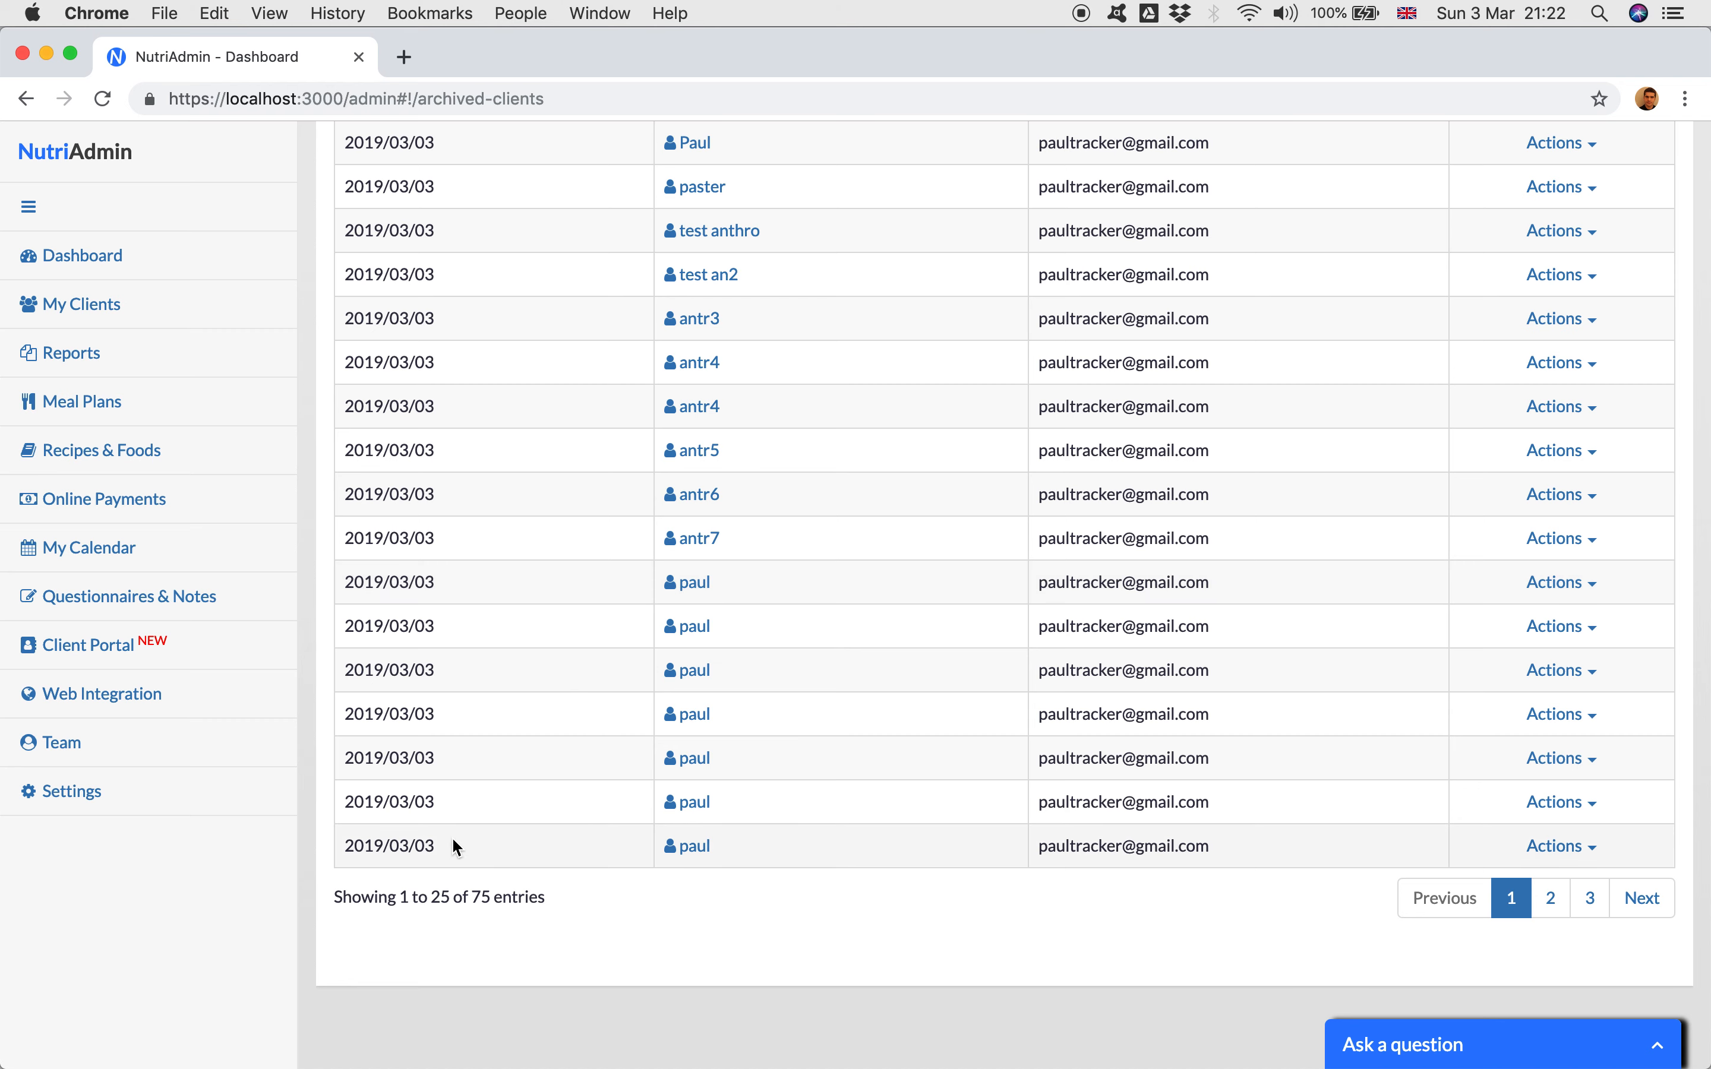
pyautogui.tripleClick(490, 891)
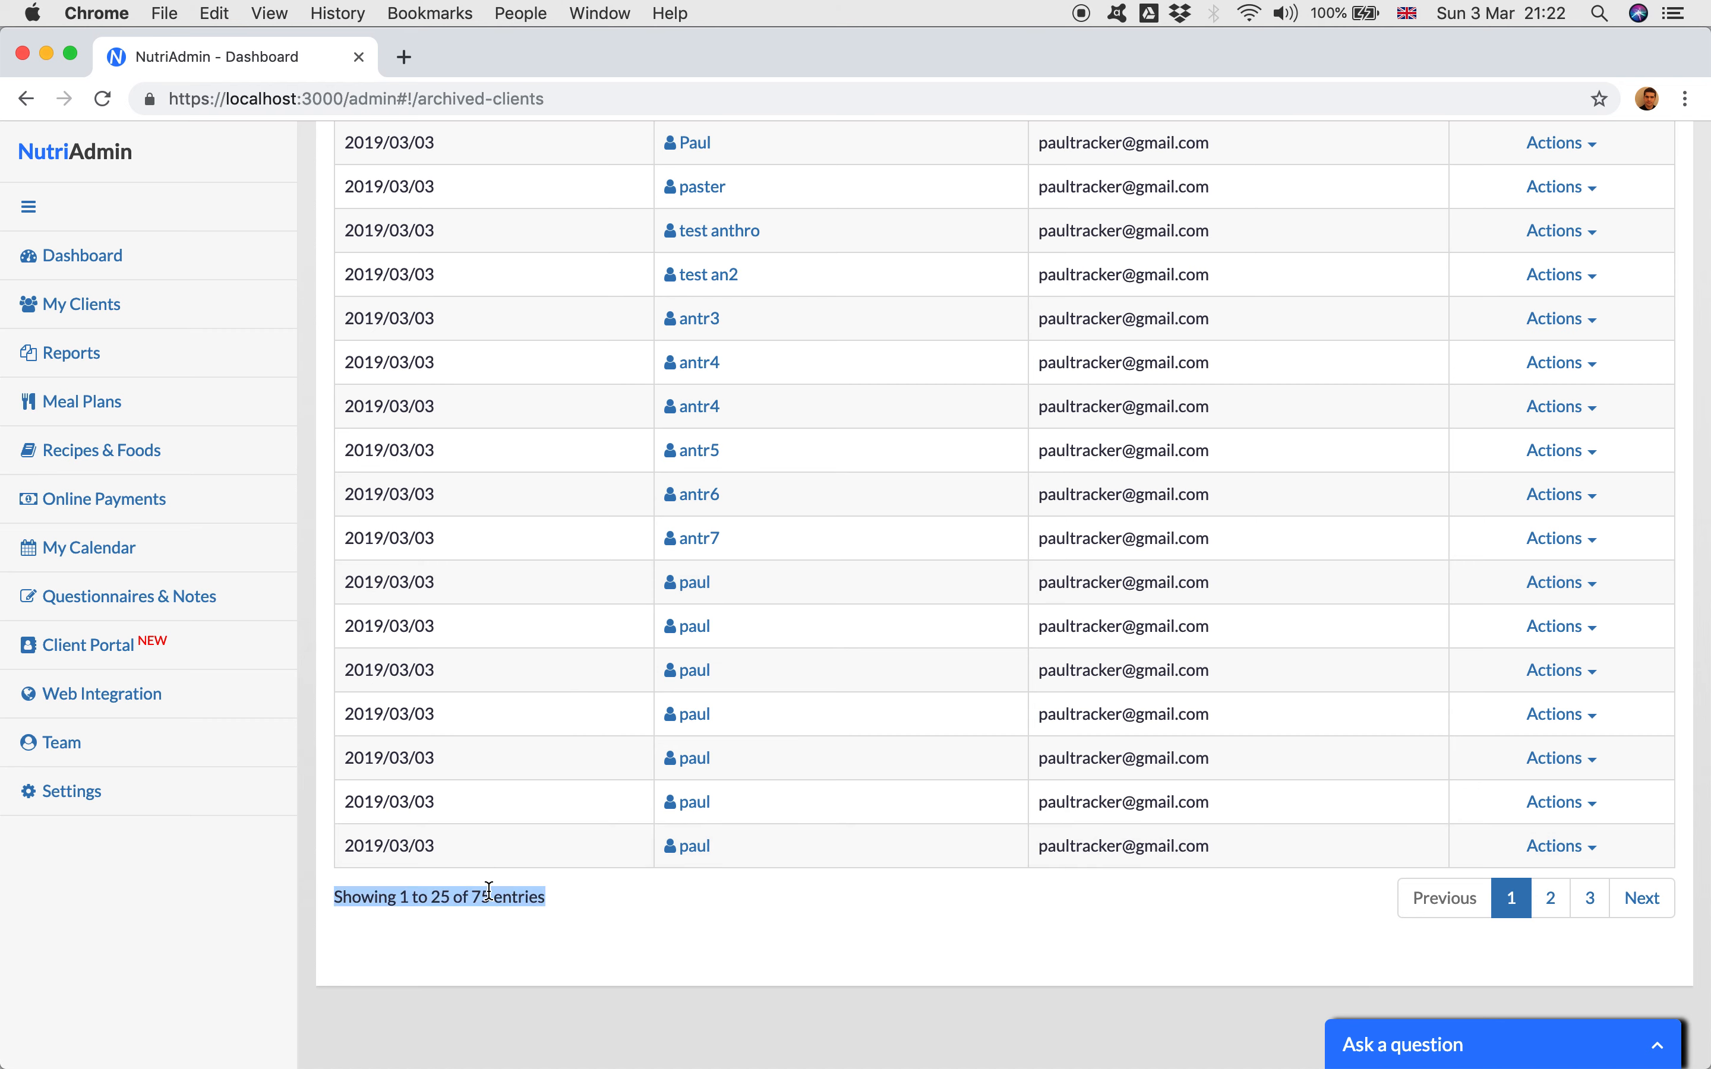
pyautogui.click(572, 898)
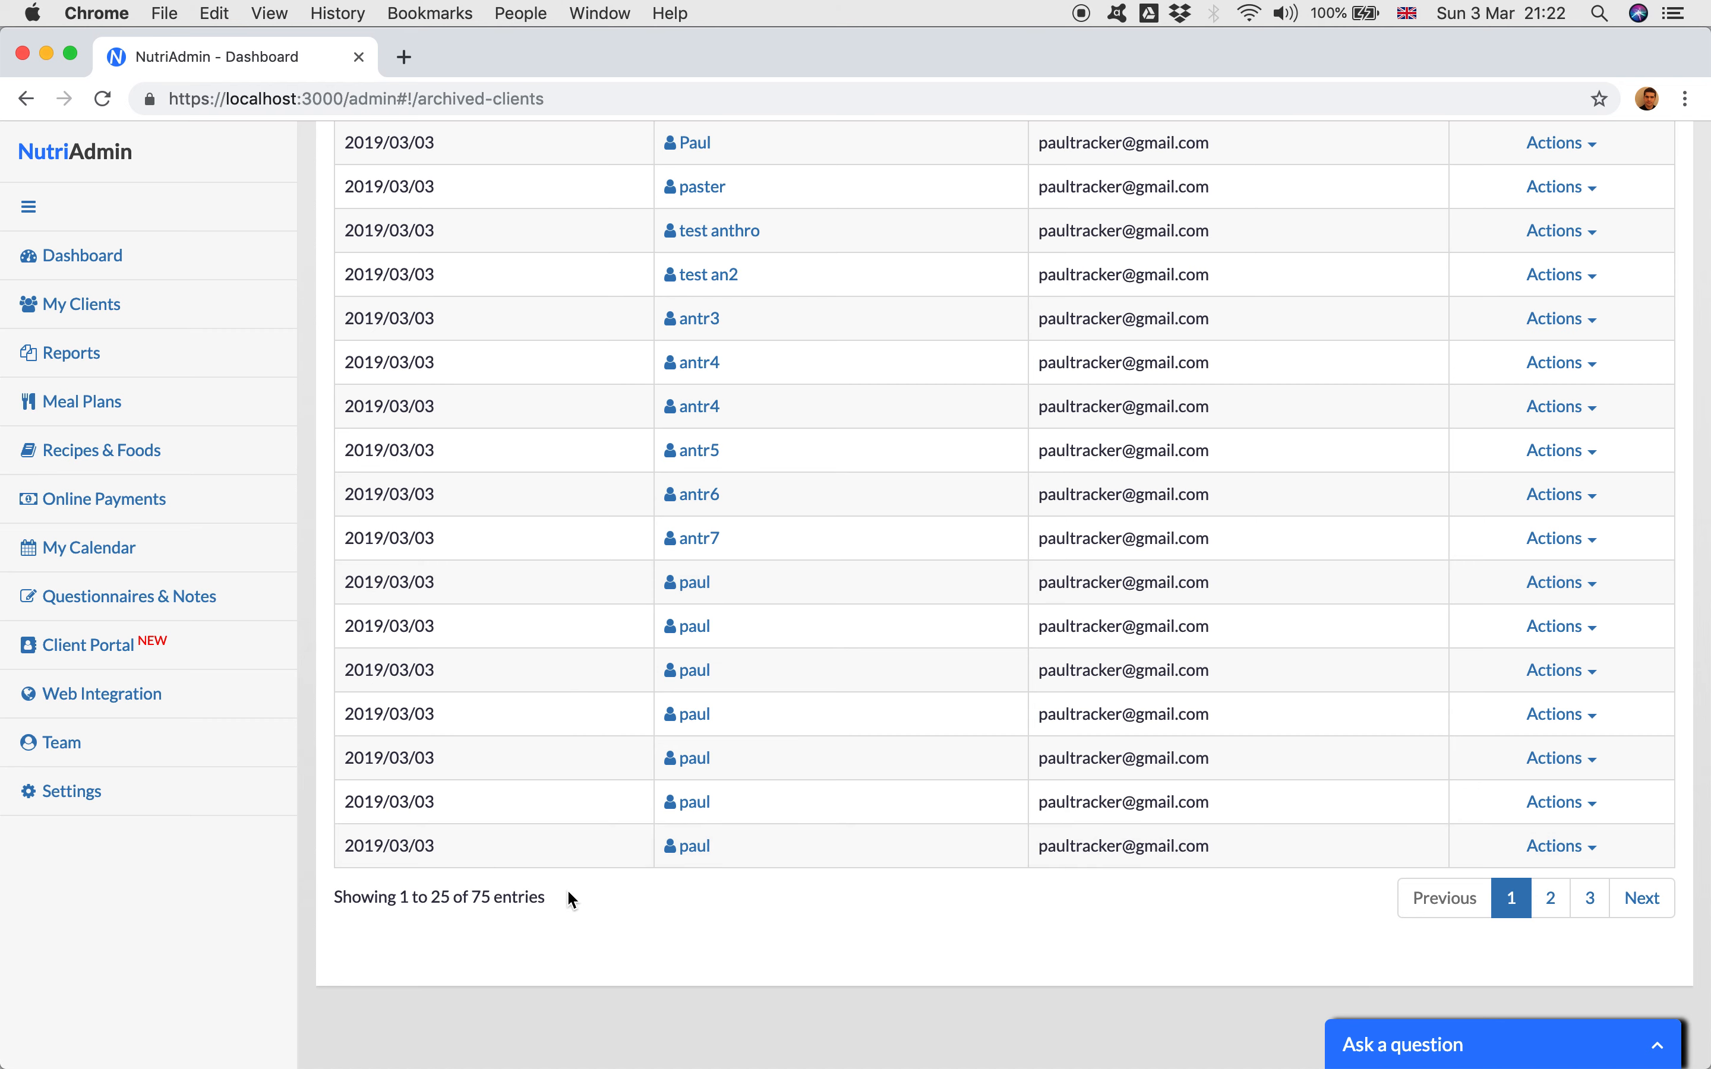
pyautogui.scroll(10, 480, 466)
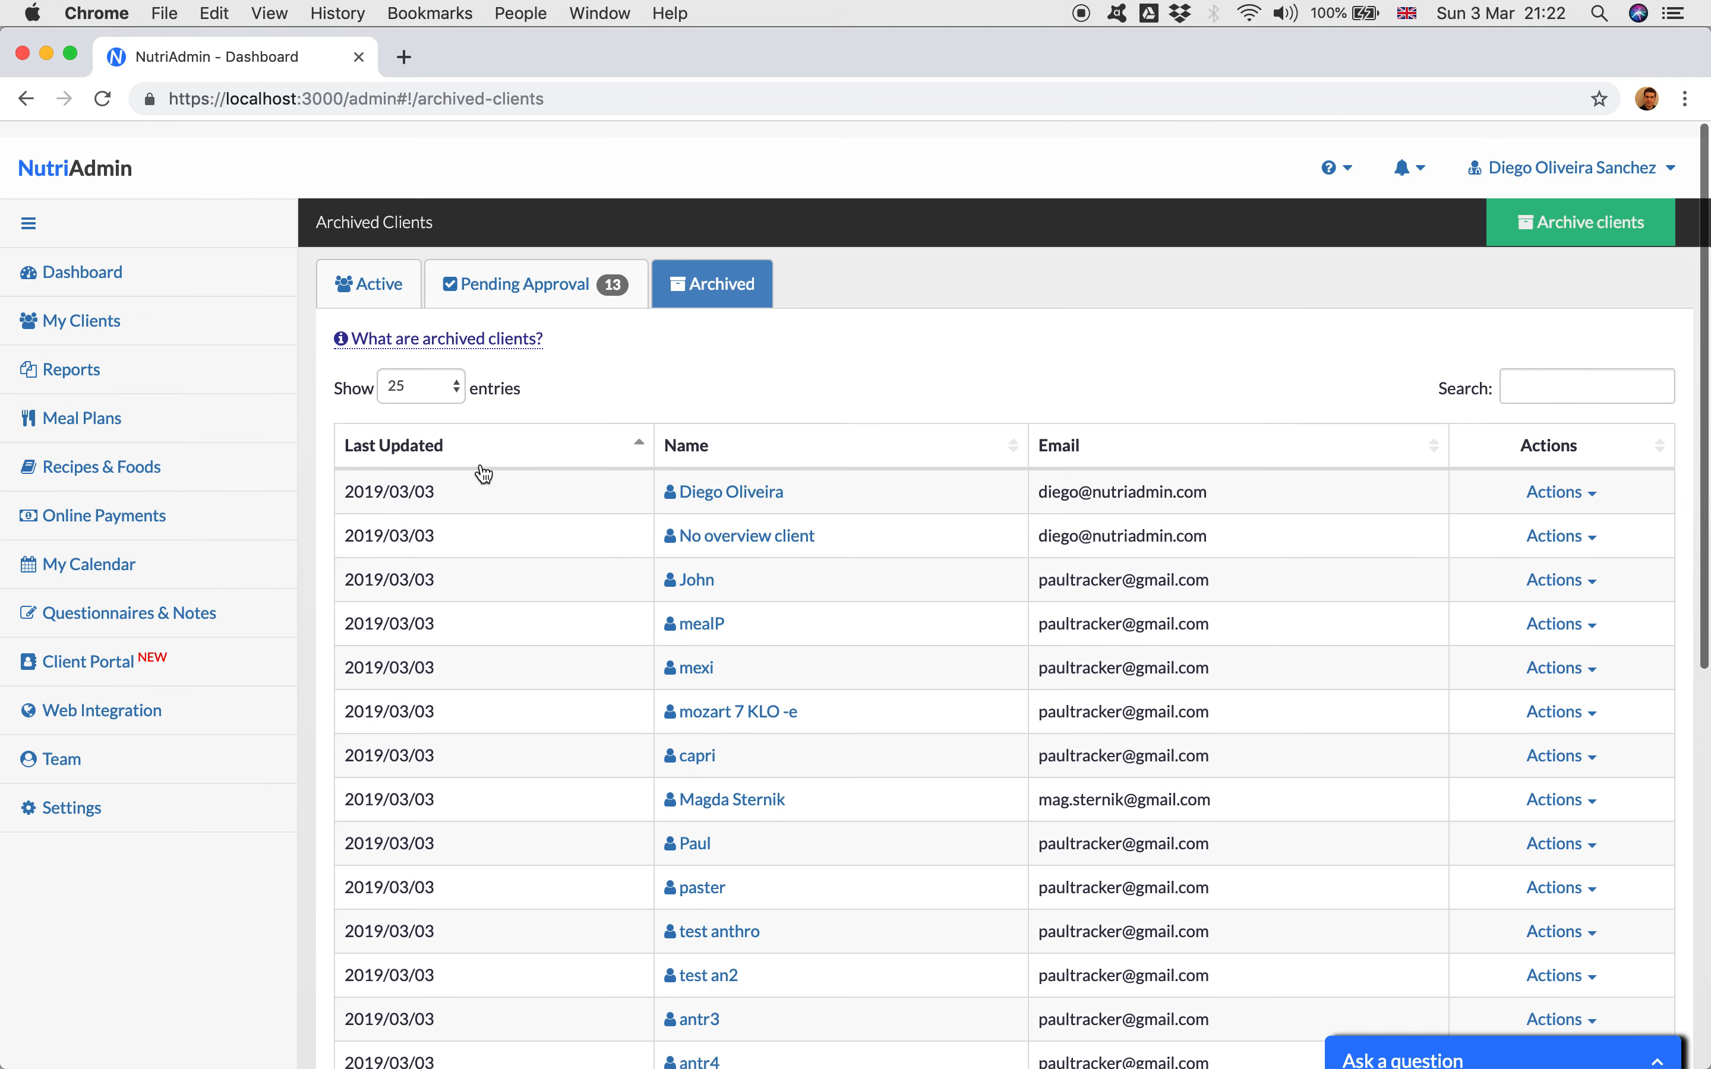
# Step: Check the entry total of the active clients list and compare that list with the archived clients
pyautogui.click(382, 286)
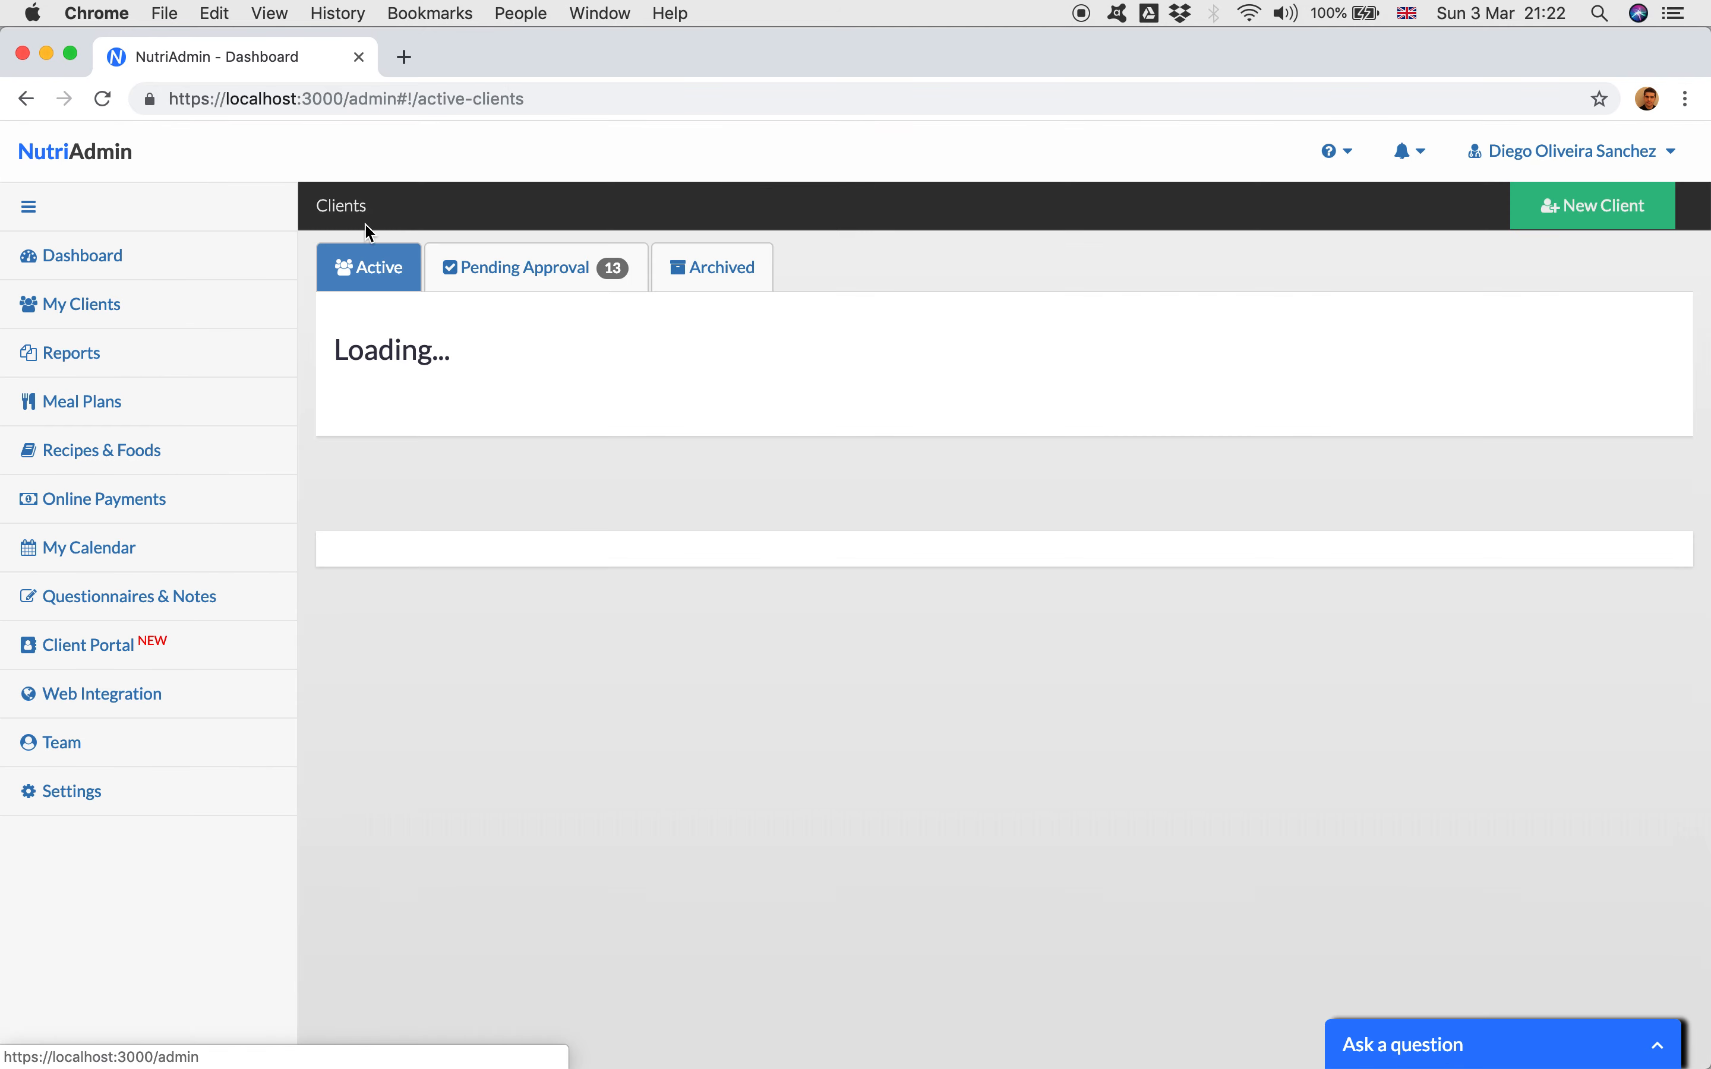
pyautogui.scroll(-10, 378, 297)
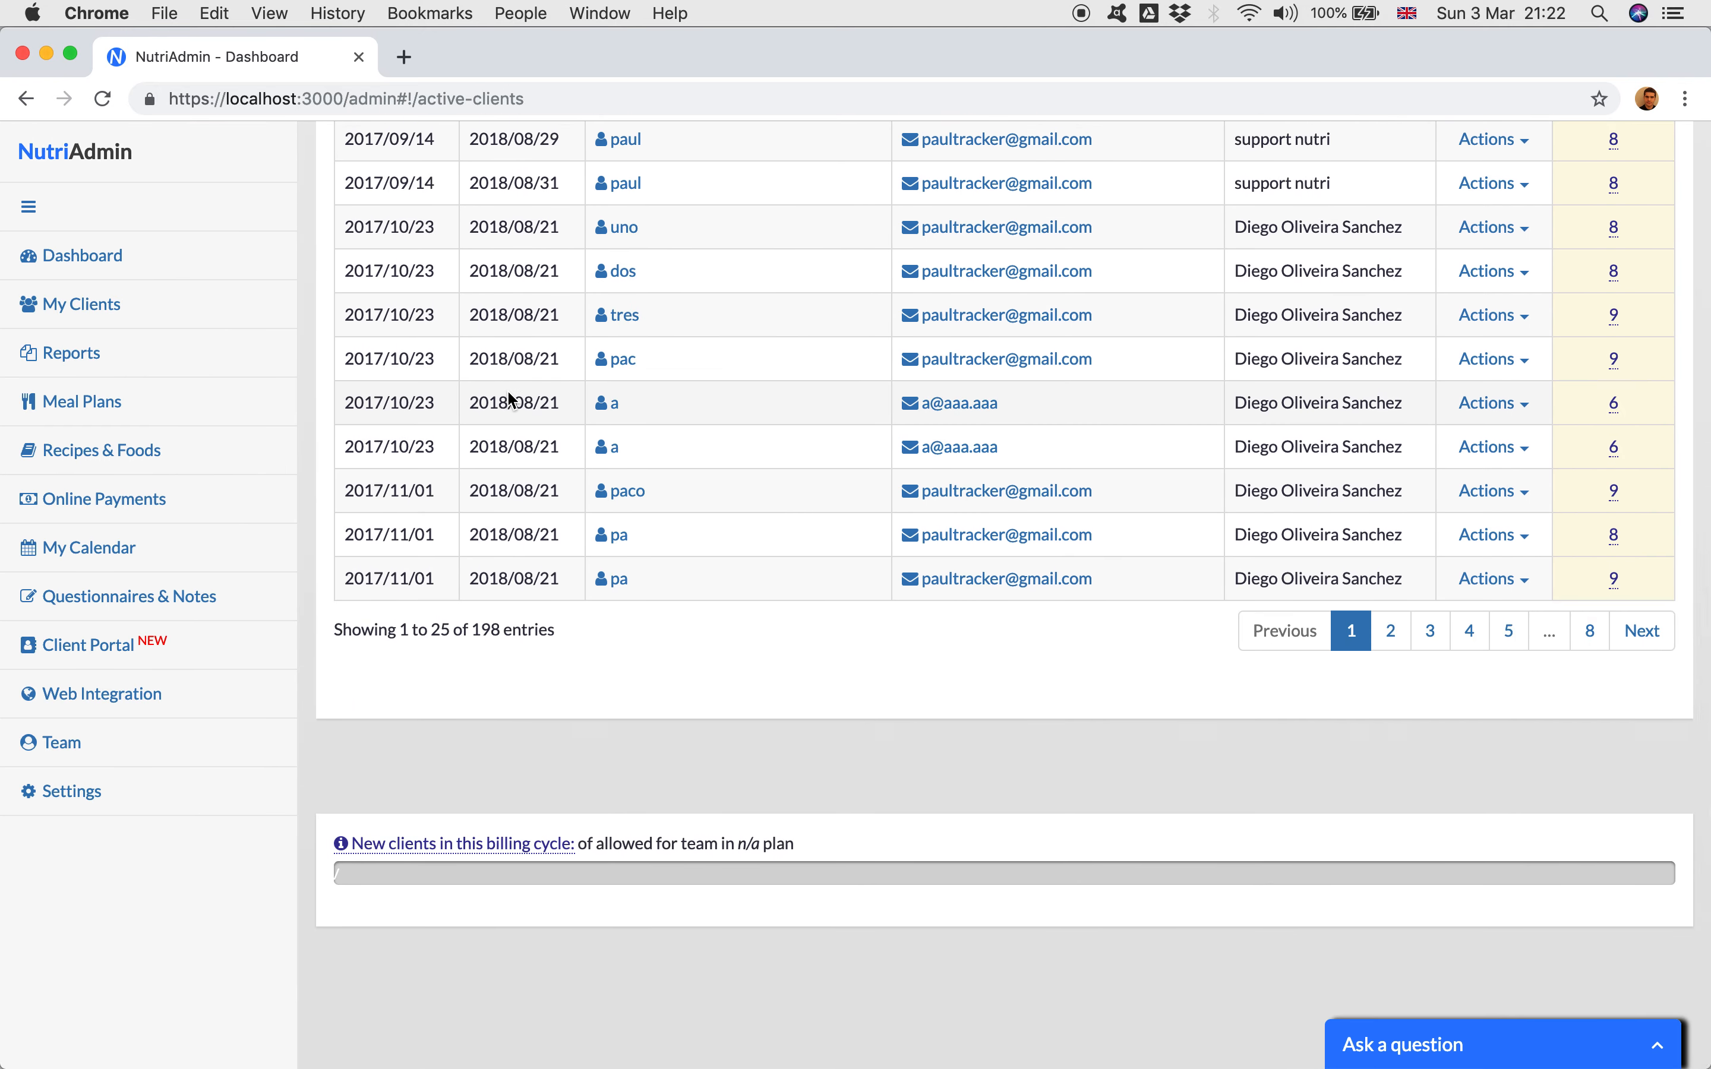
pyautogui.tripleClick(488, 620)
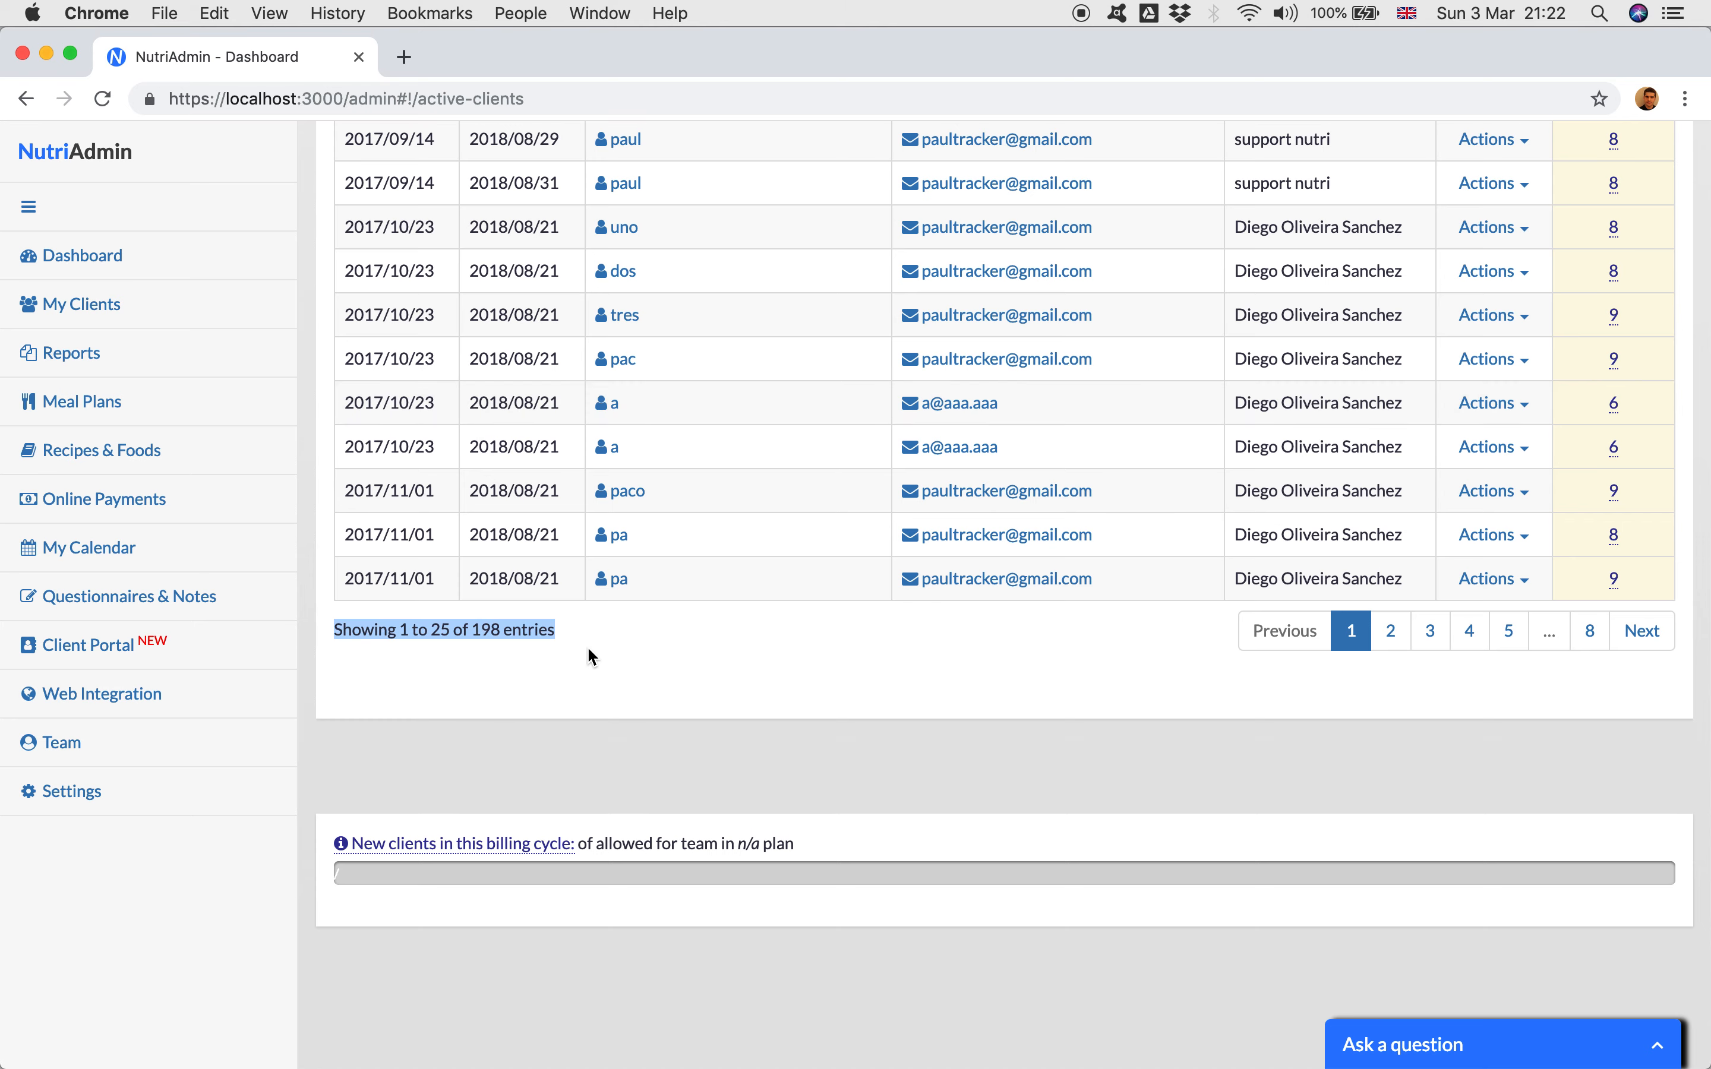
pyautogui.moveTo(495, 627); pyautogui.dragTo(499, 627)
pyautogui.tripleClick(499, 627)
pyautogui.click(628, 634)
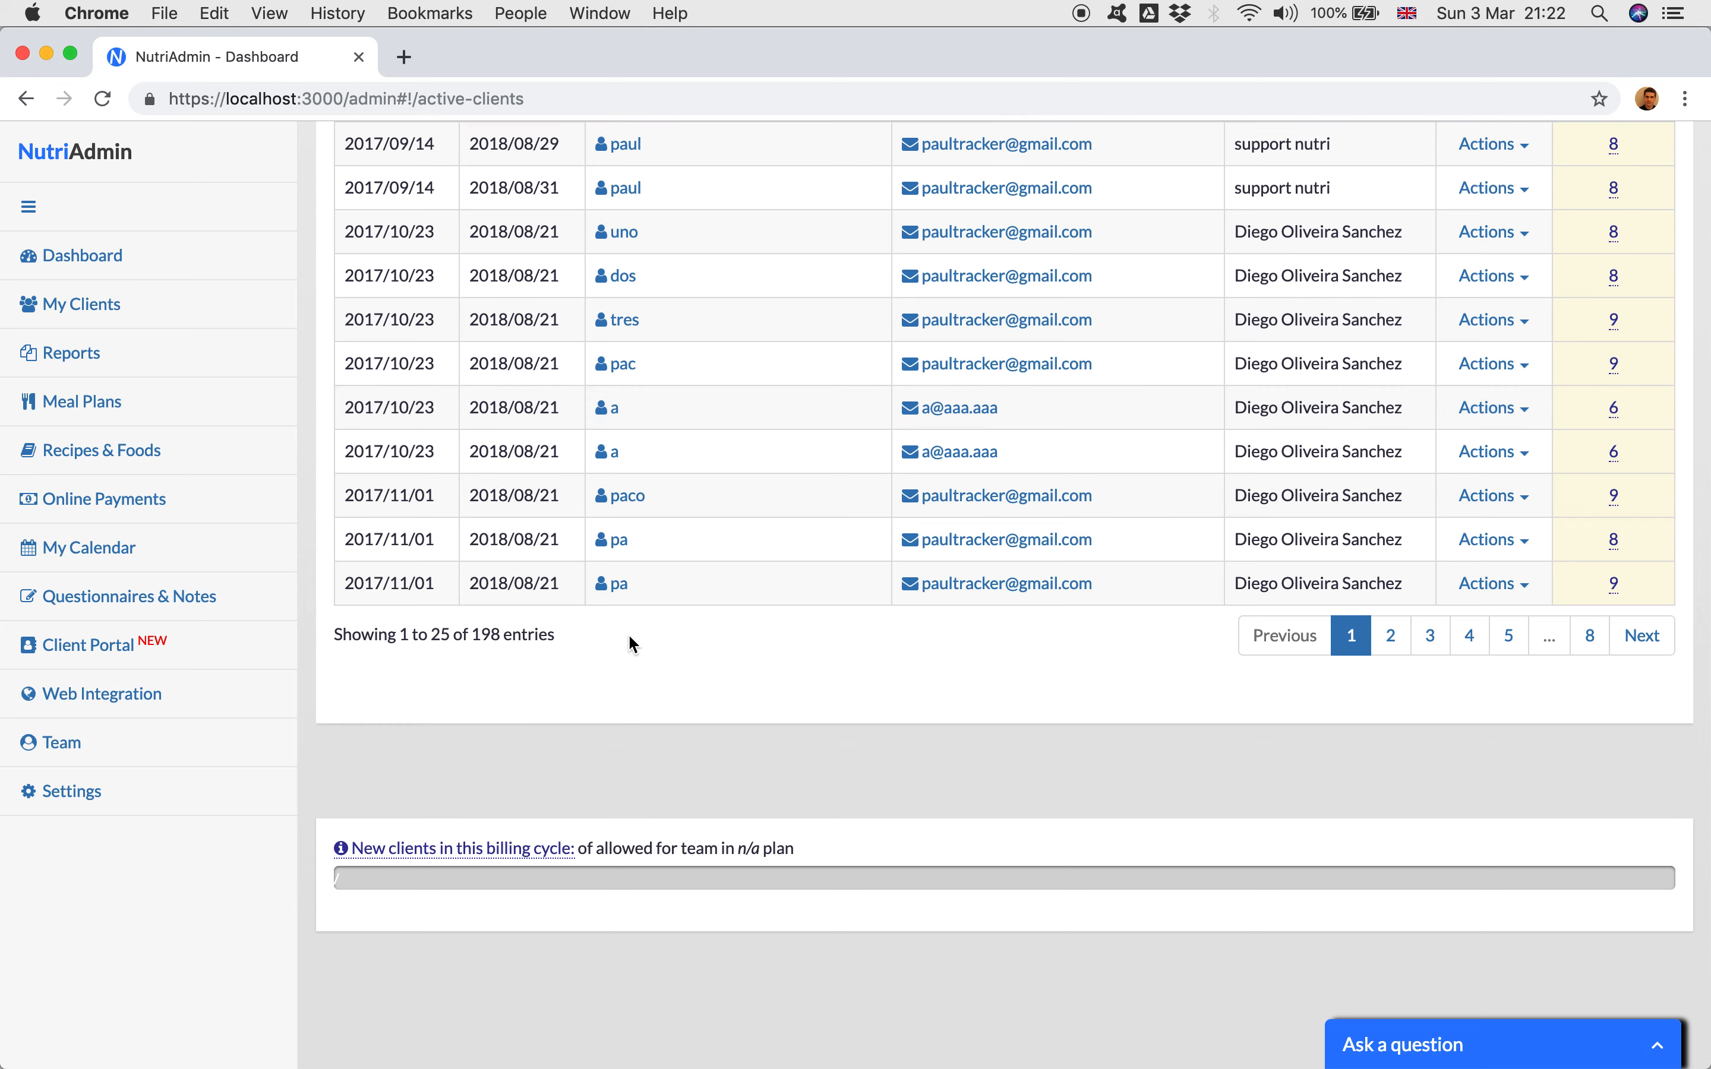
pyautogui.scroll(7, 774, 433)
pyautogui.scroll(6, 714, 509)
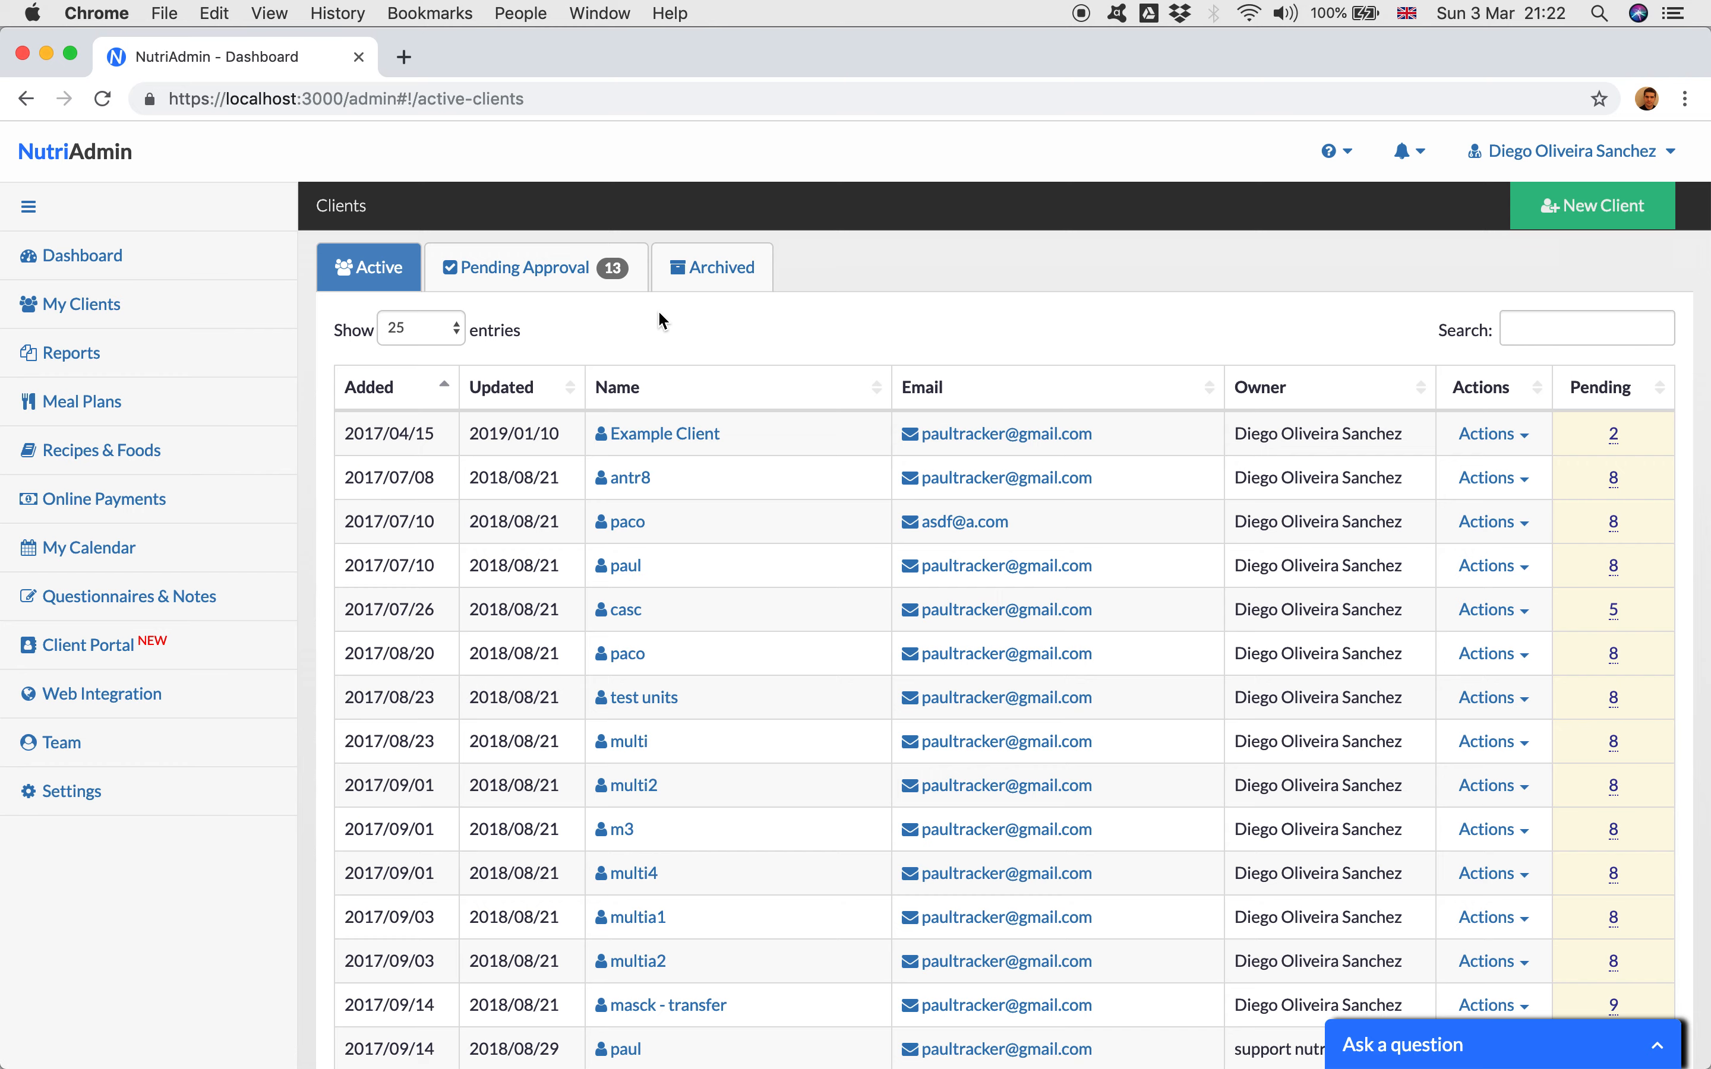
pyautogui.click(714, 276)
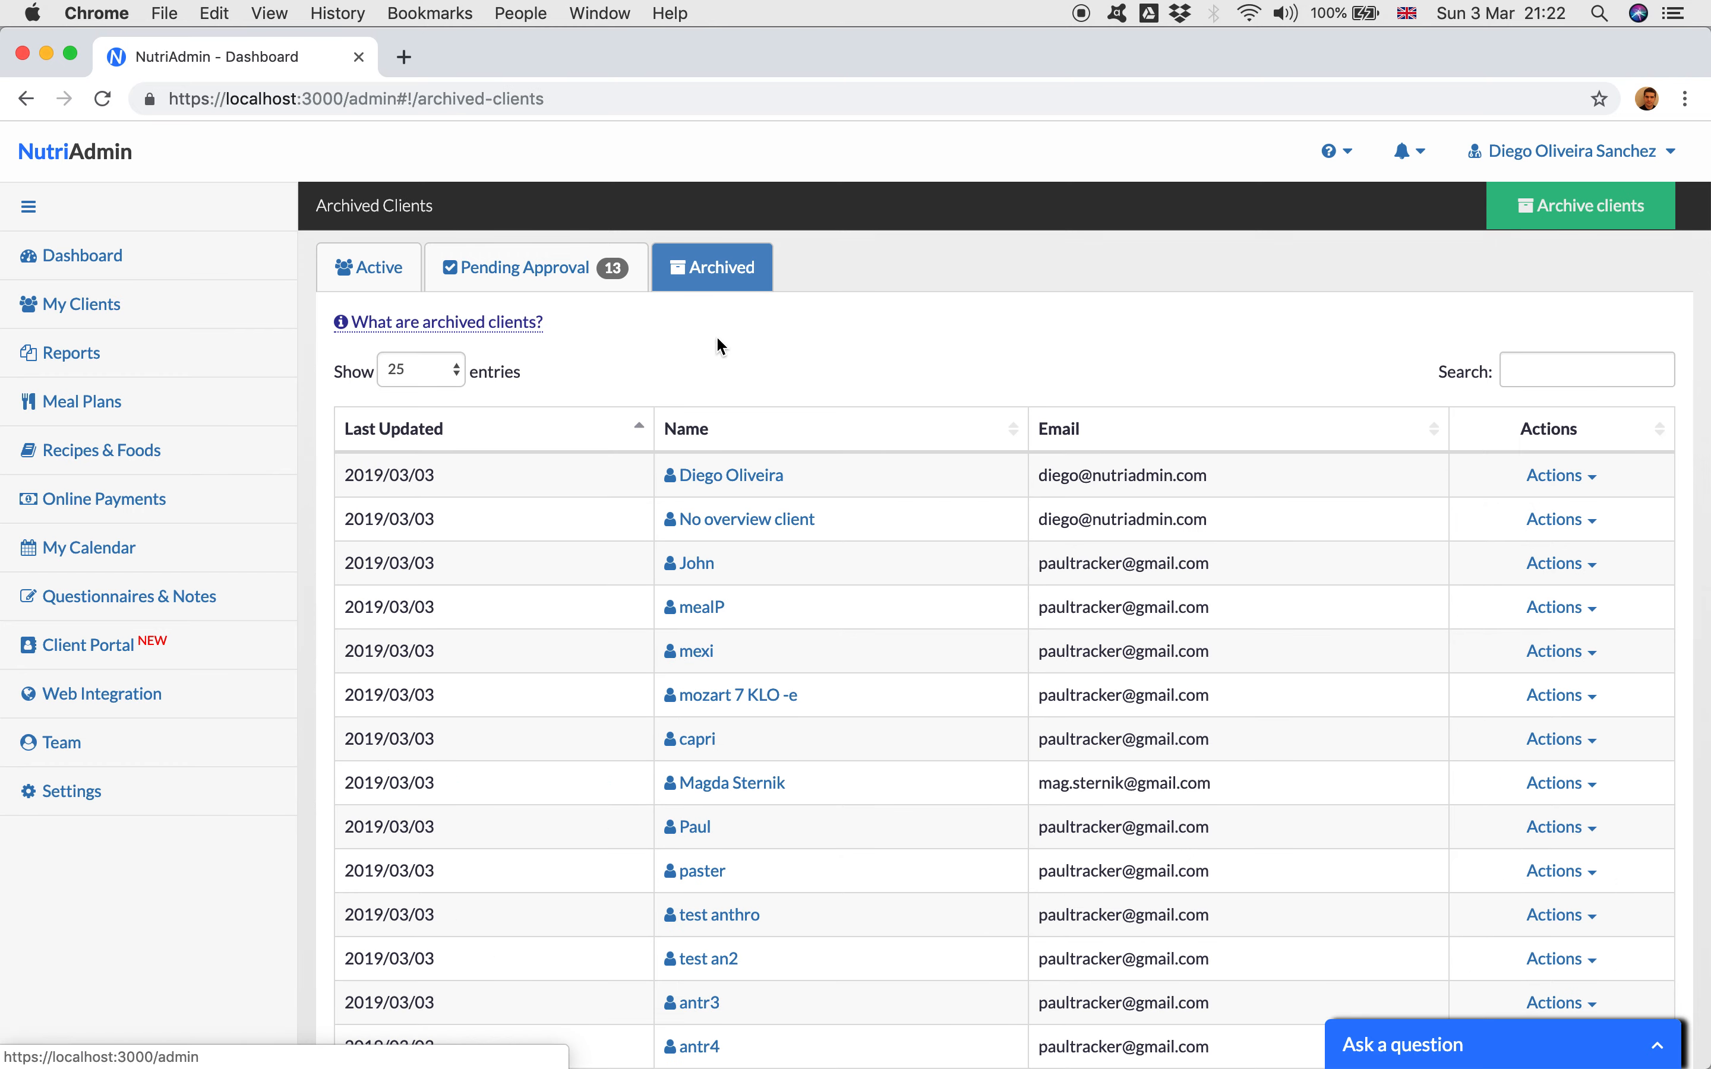
pyautogui.click(372, 267)
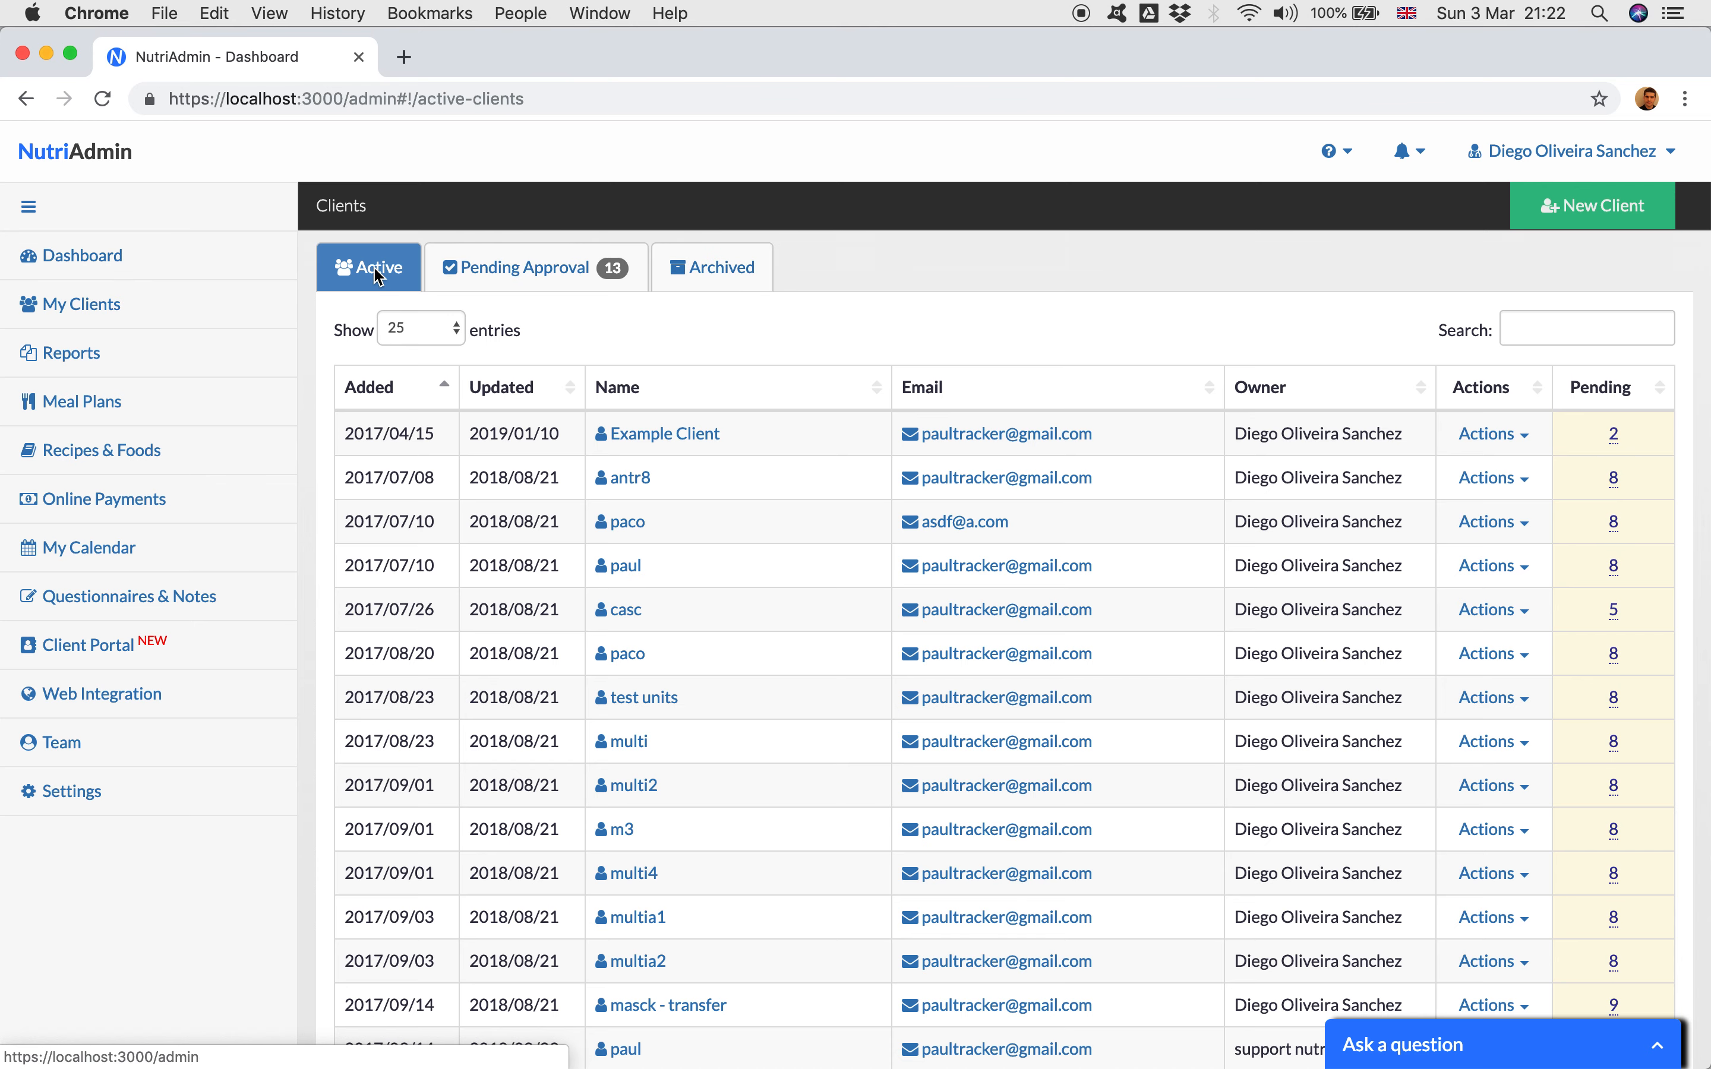
# Step: From the dashboard, look through the client choices for sending a questionnaire, and close the form without choosing a client
pyautogui.click(202, 275)
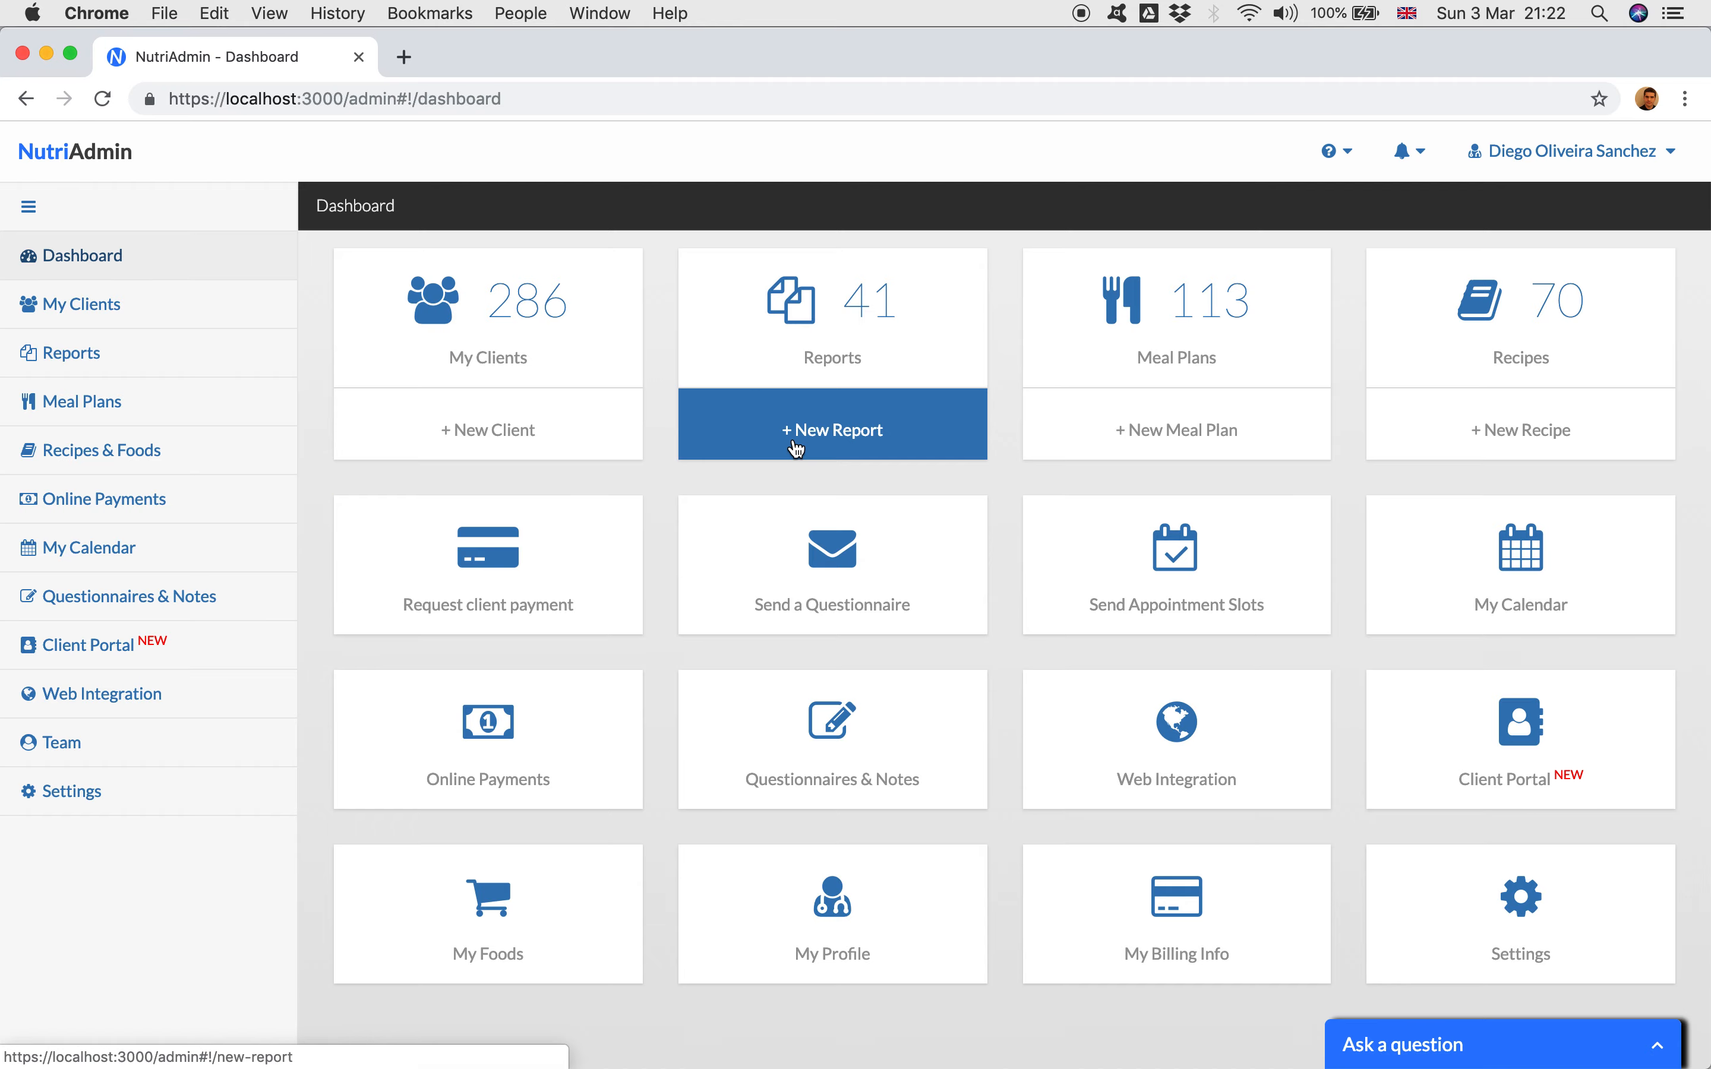
pyautogui.click(783, 561)
pyautogui.scroll(-2, 783, 555)
pyautogui.click(826, 671)
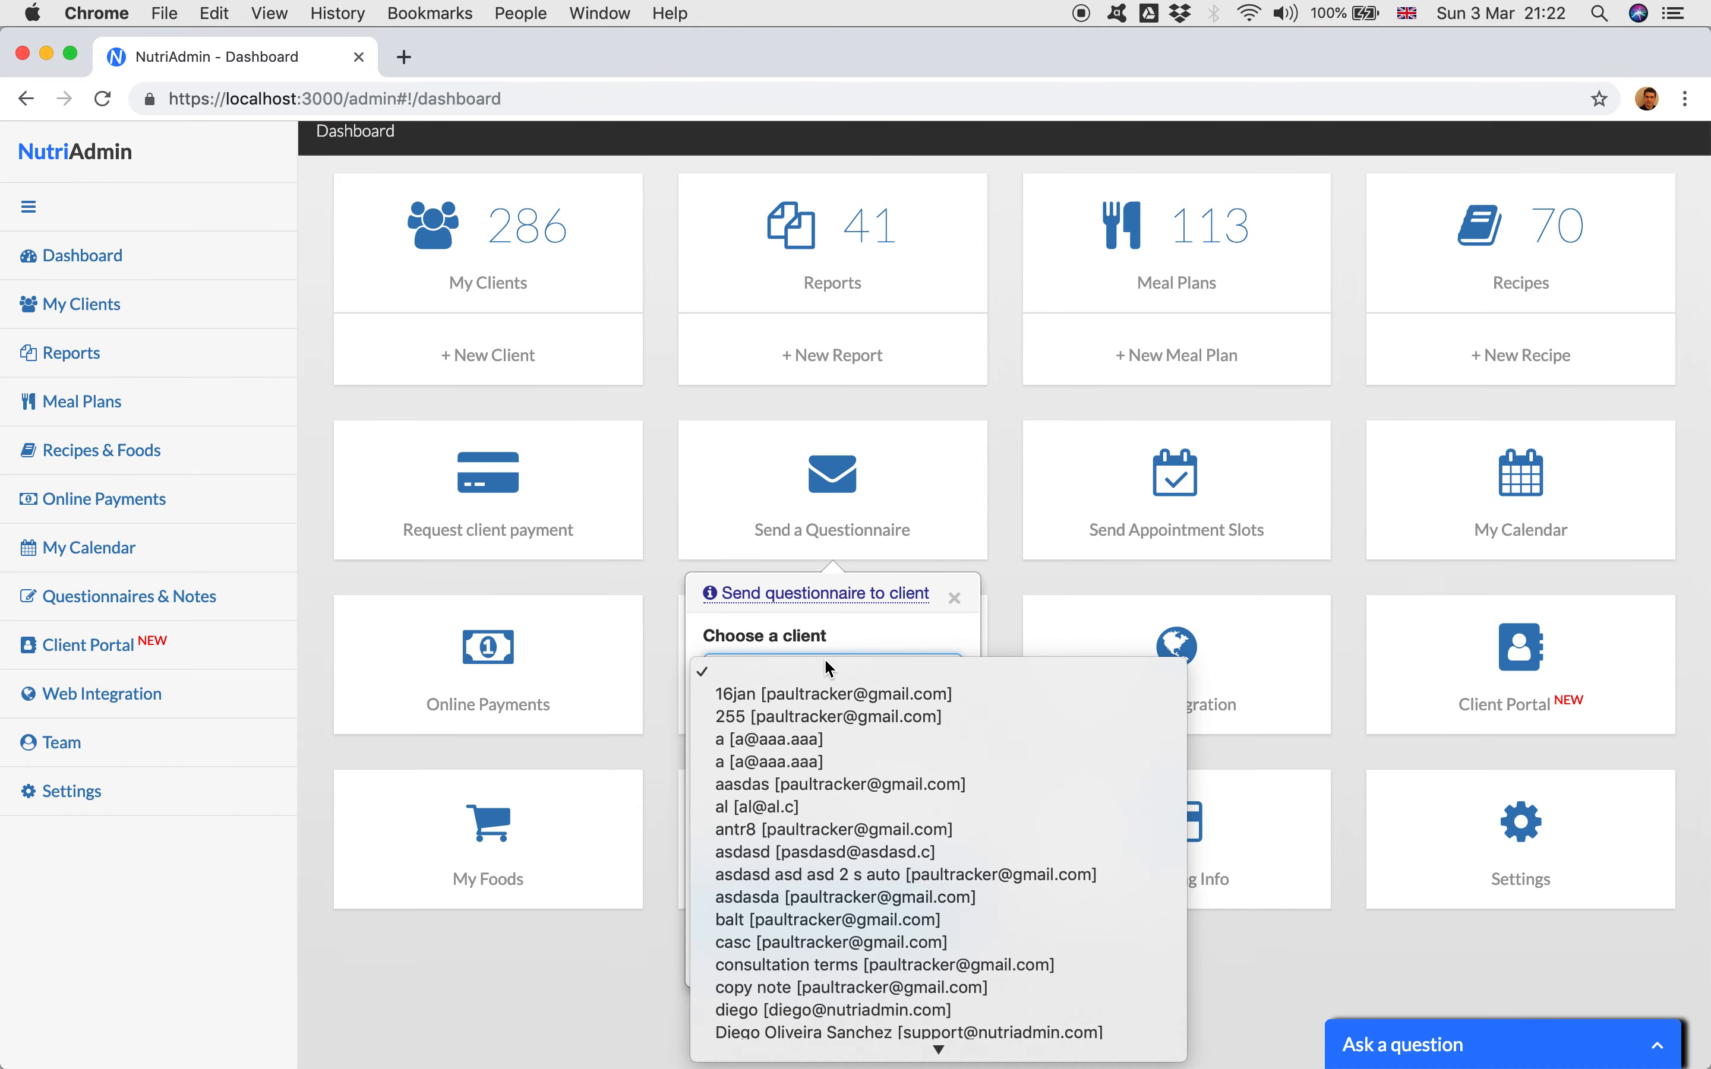
pyautogui.scroll(-20, 822, 707)
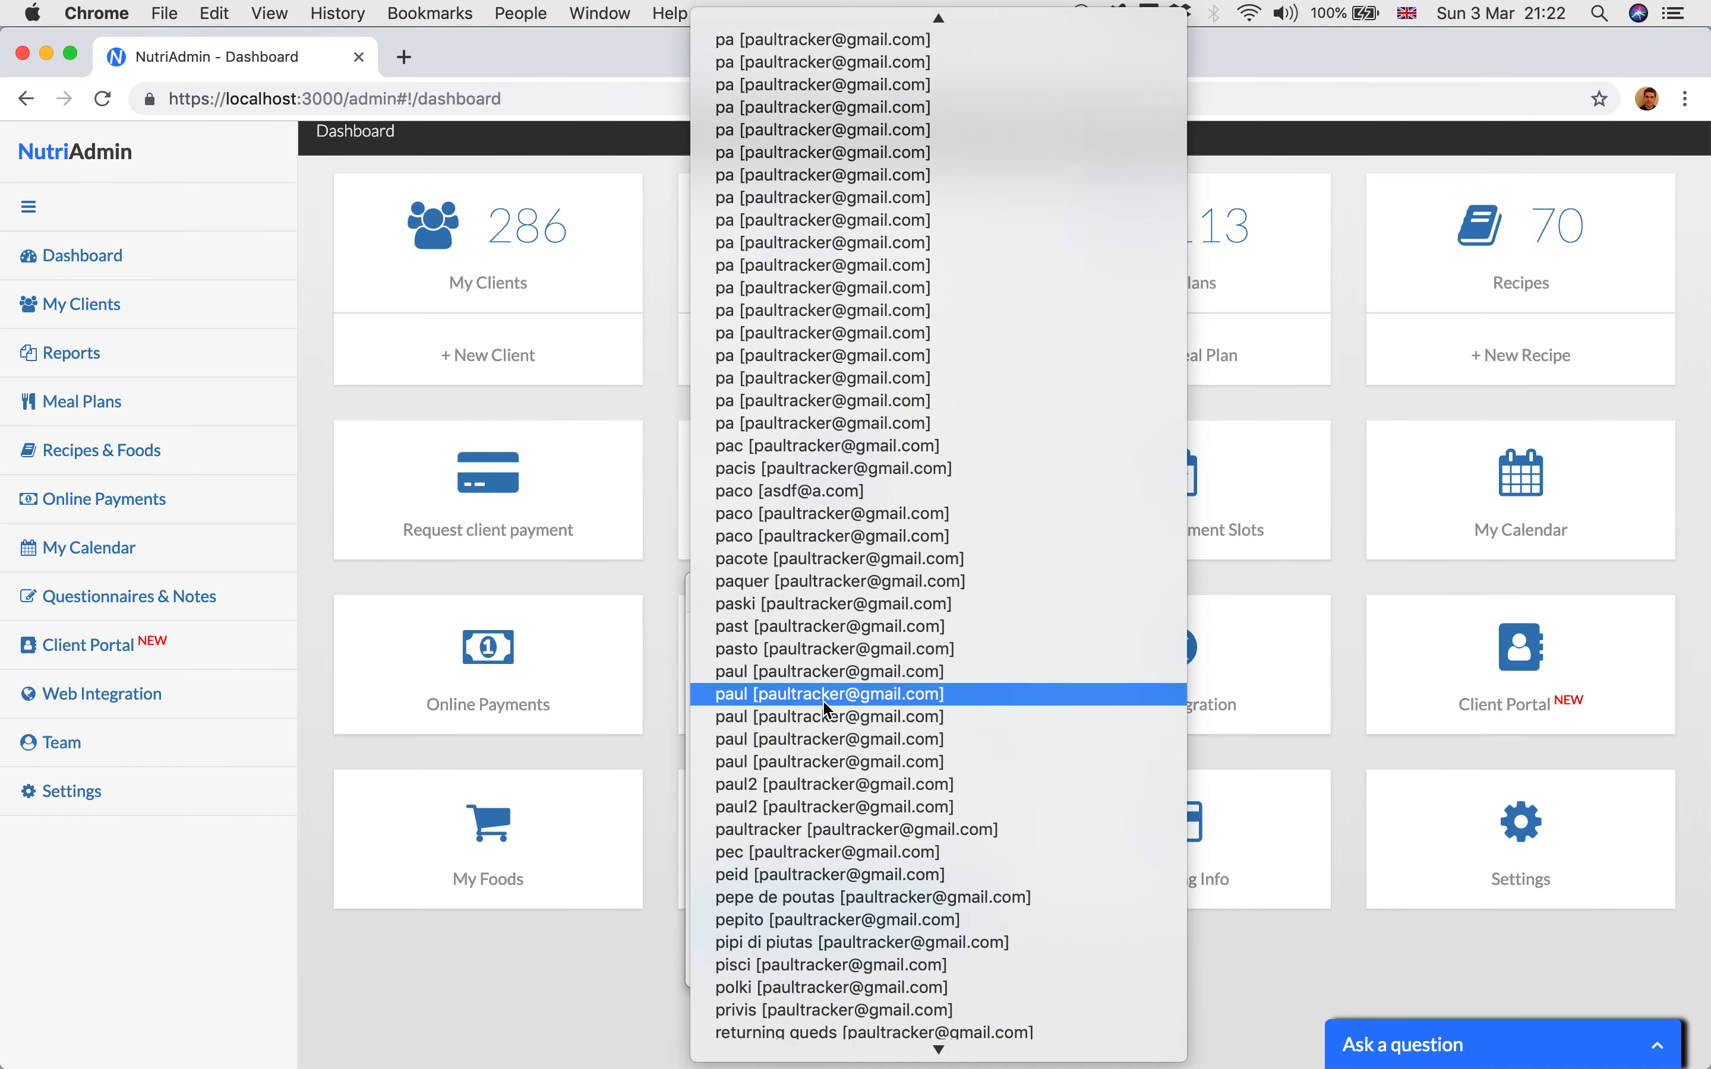
pyautogui.scroll(5, 848, 602)
pyautogui.scroll(15, 862, 559)
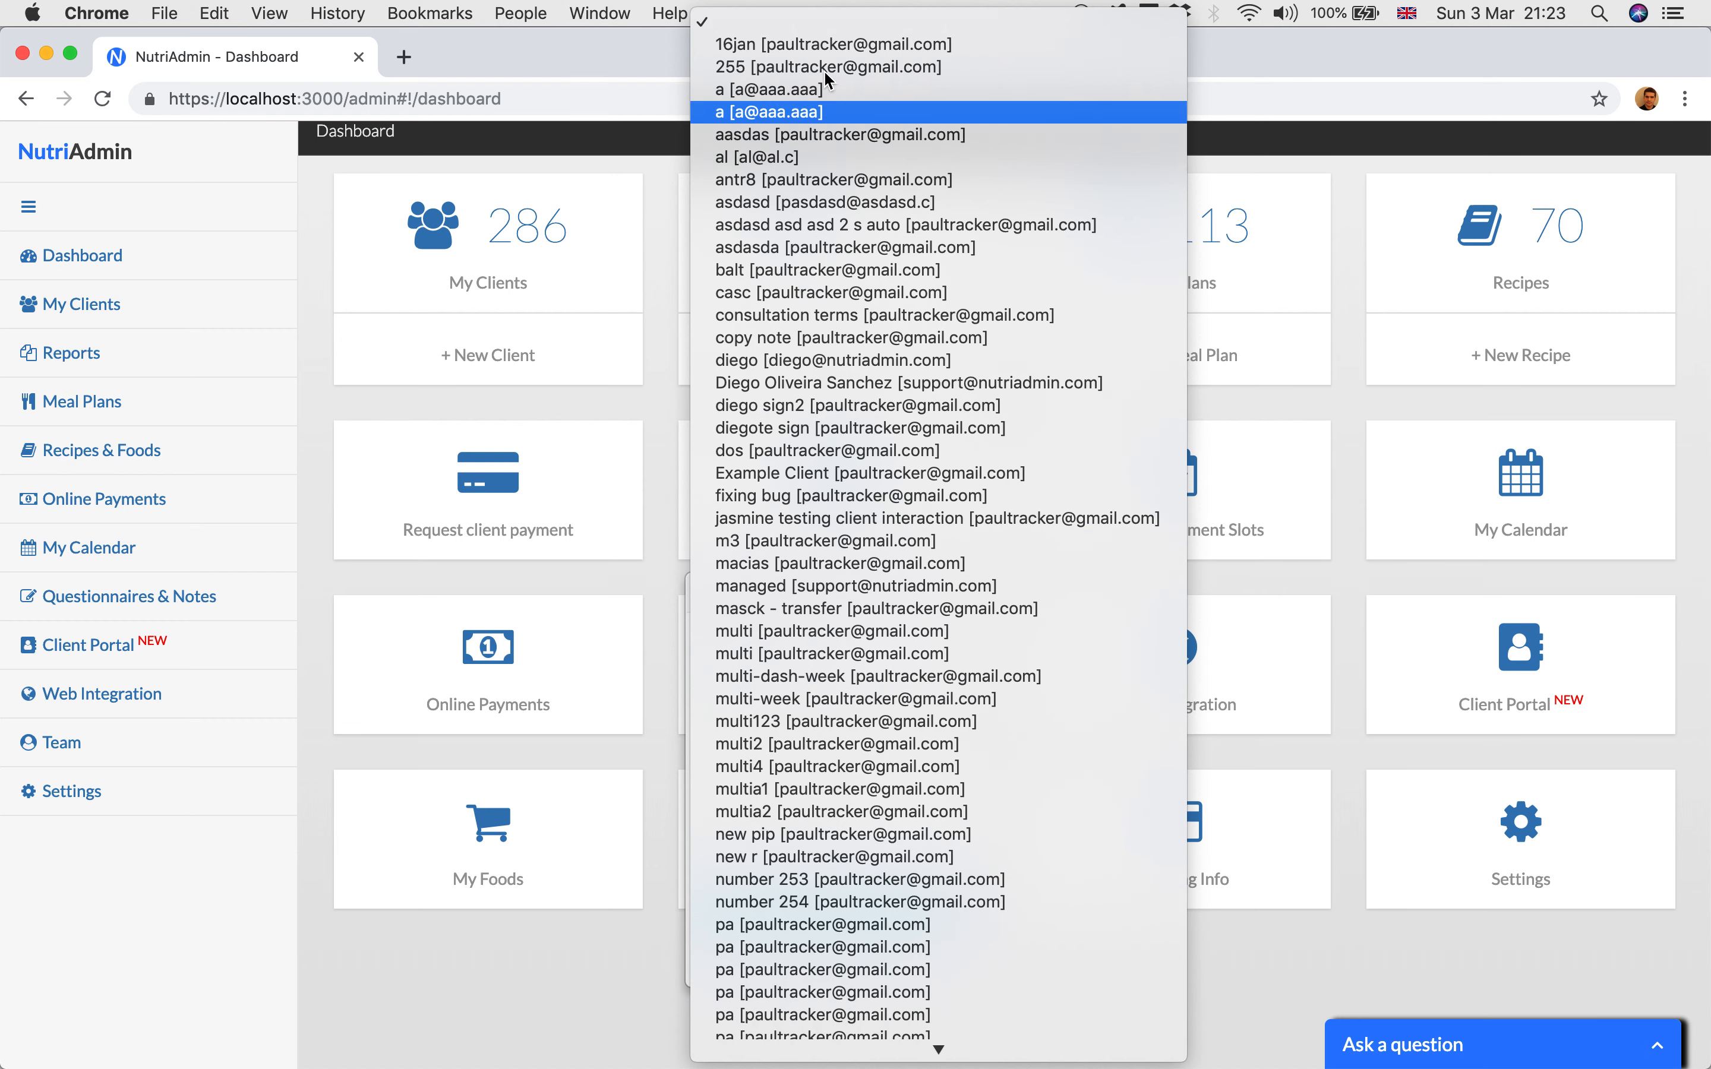
pyautogui.click(687, 467)
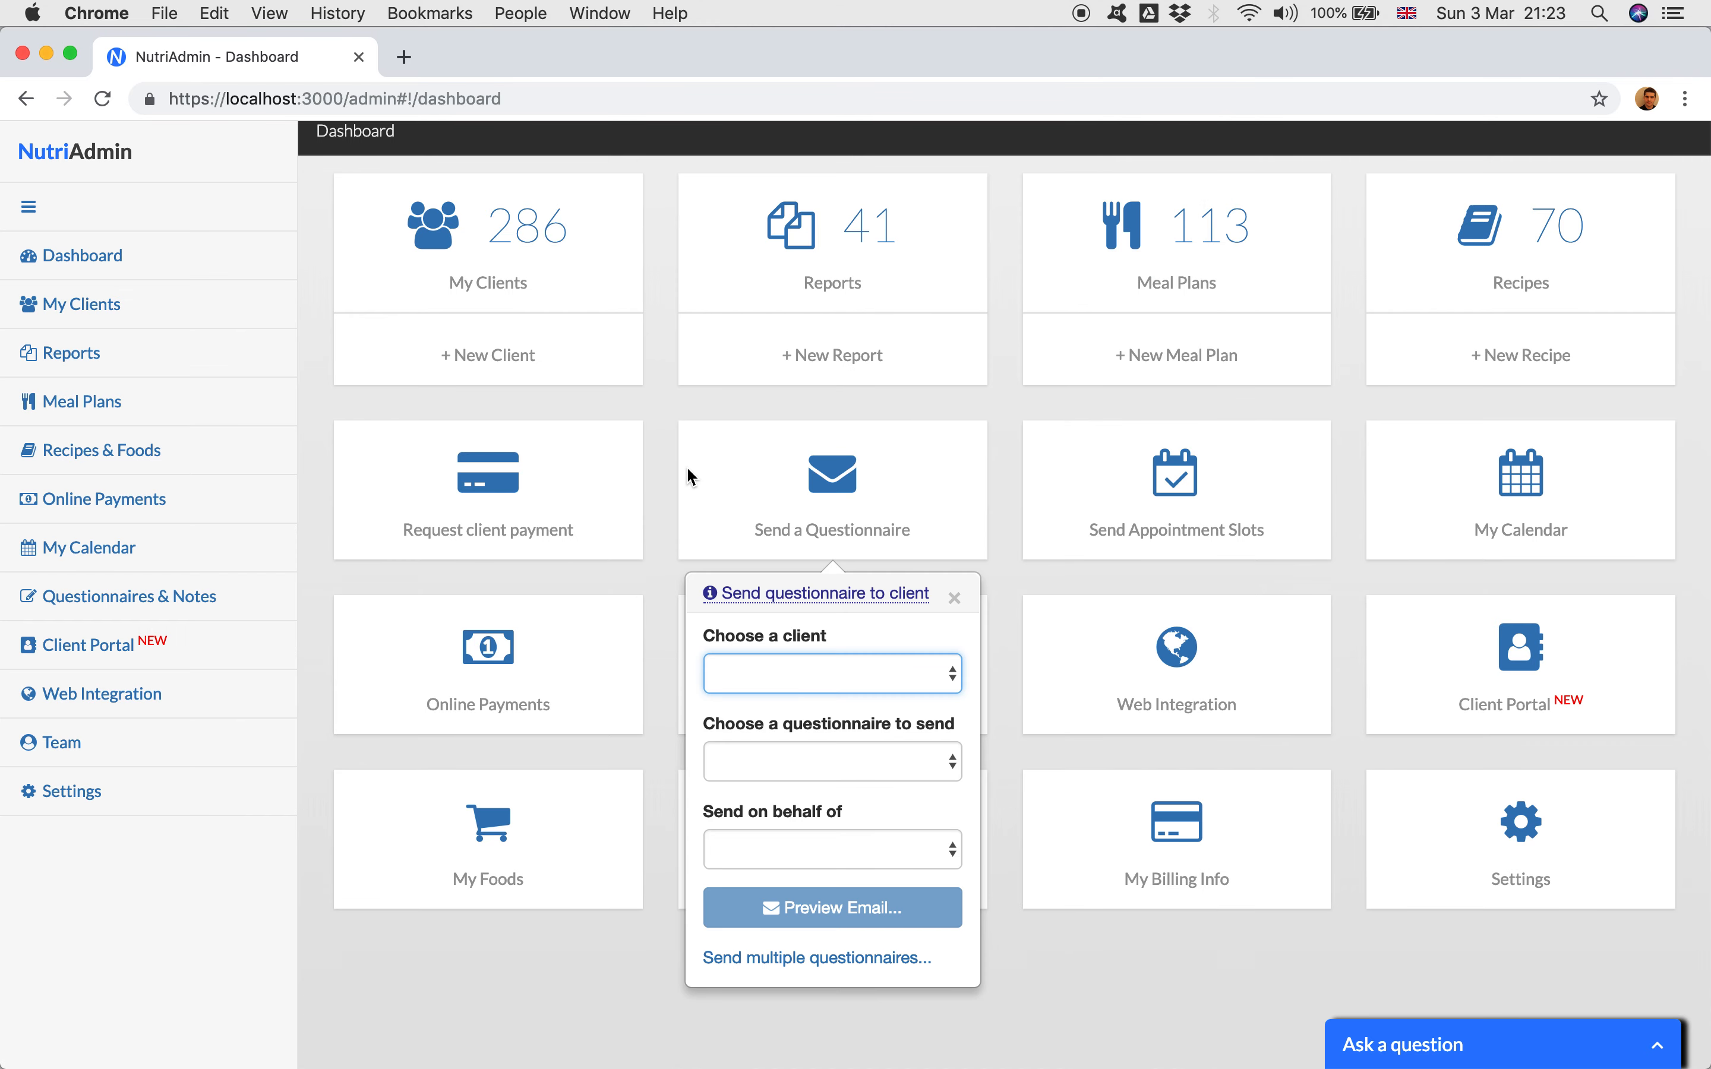
pyautogui.click(900, 450)
pyautogui.scroll(2, 902, 456)
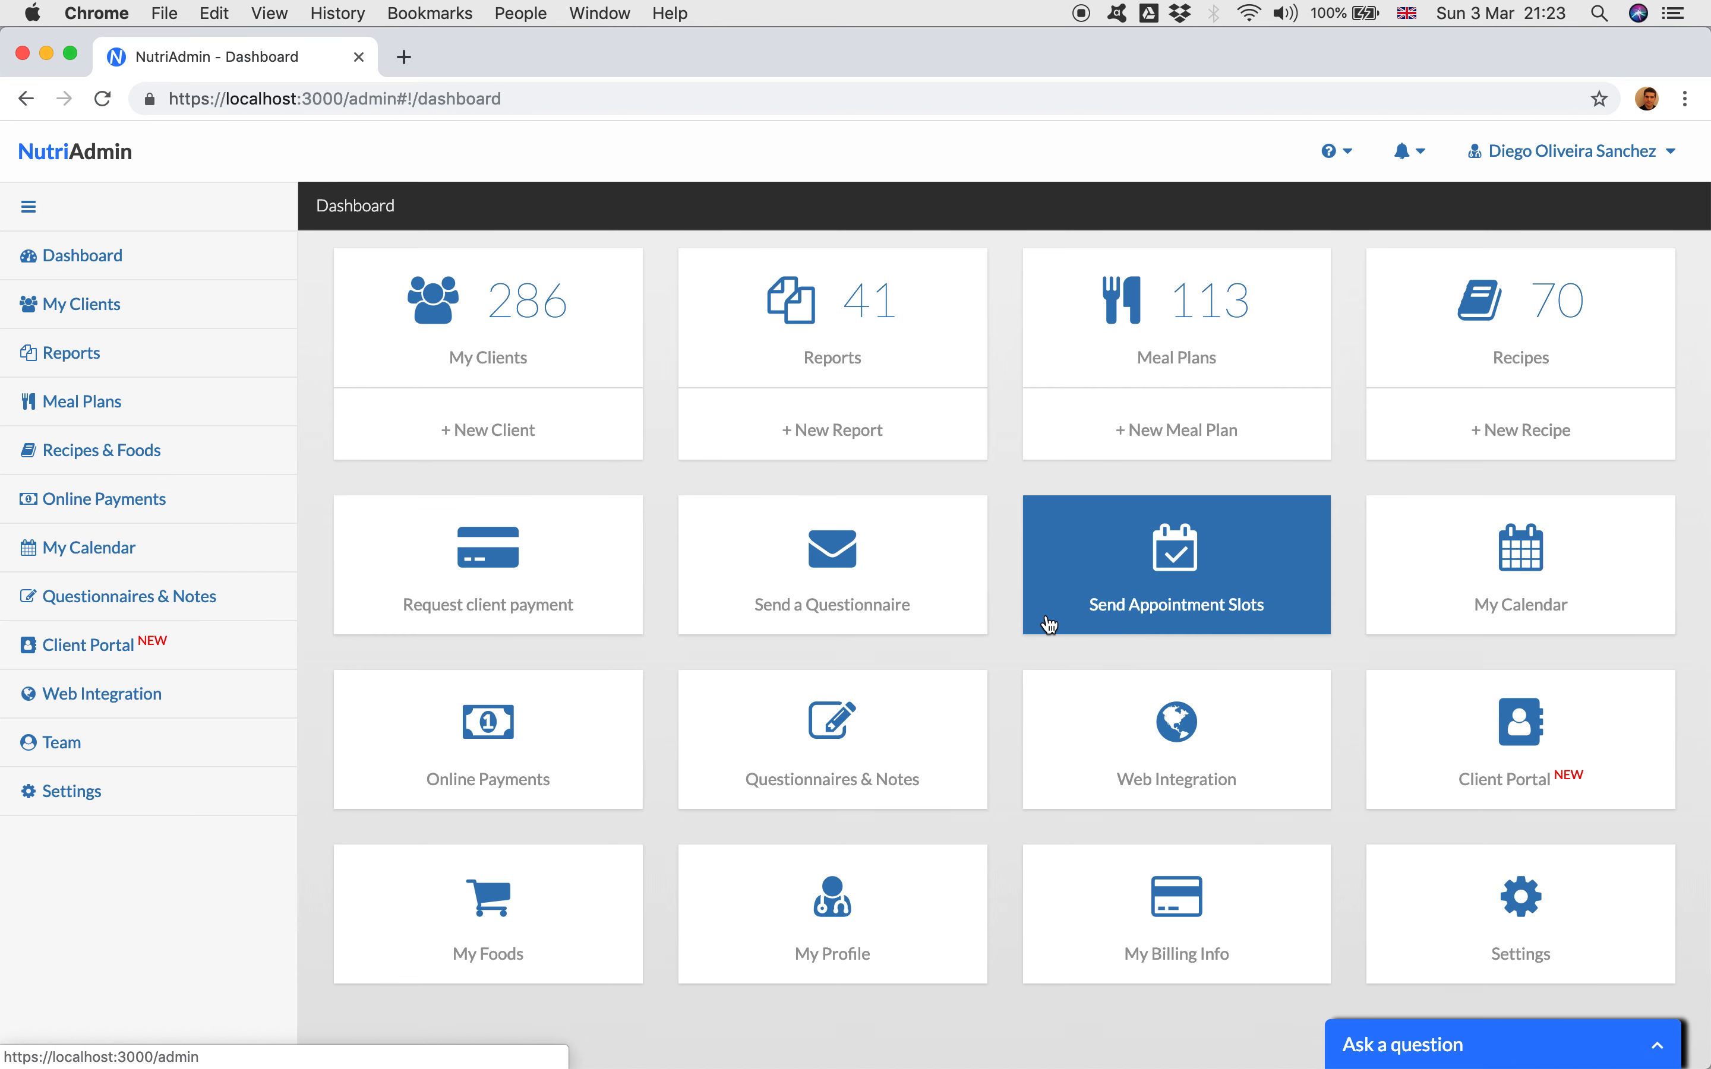
# Step: Go back to the archived clients list and unarchive its first client
pyautogui.click(259, 311)
pyautogui.click(755, 259)
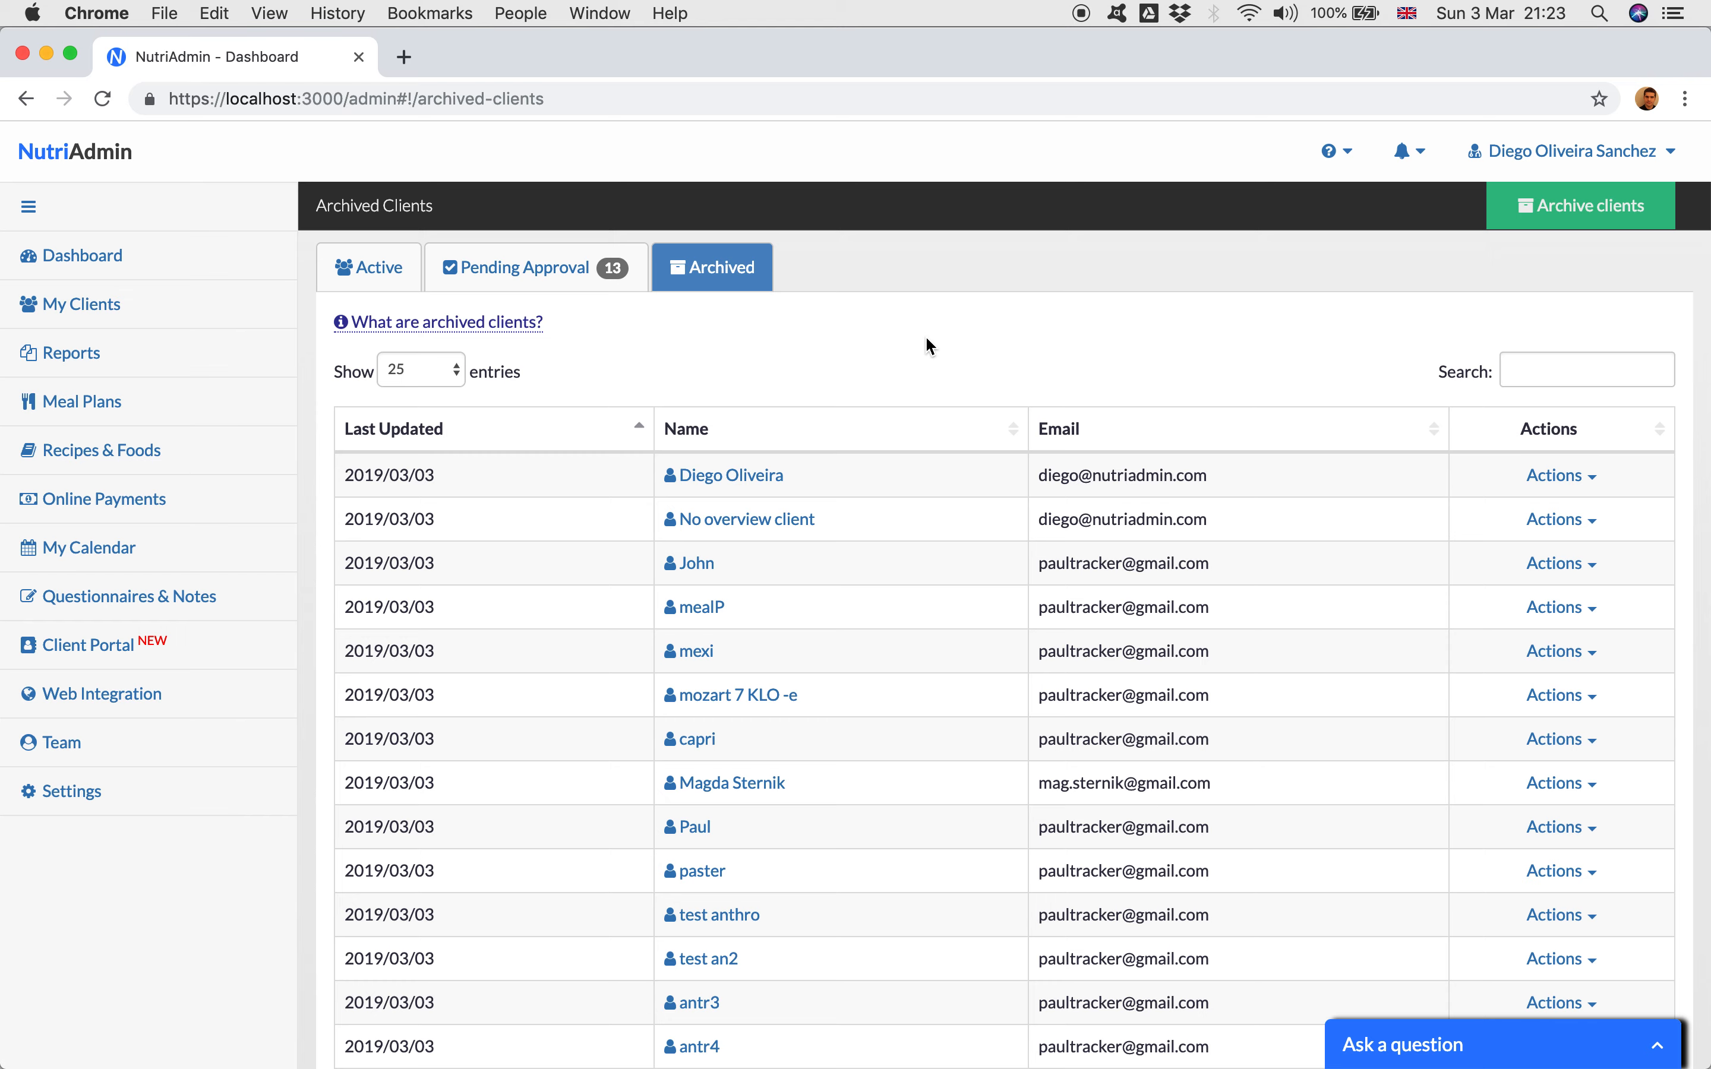
pyautogui.scroll(-8, 901, 416)
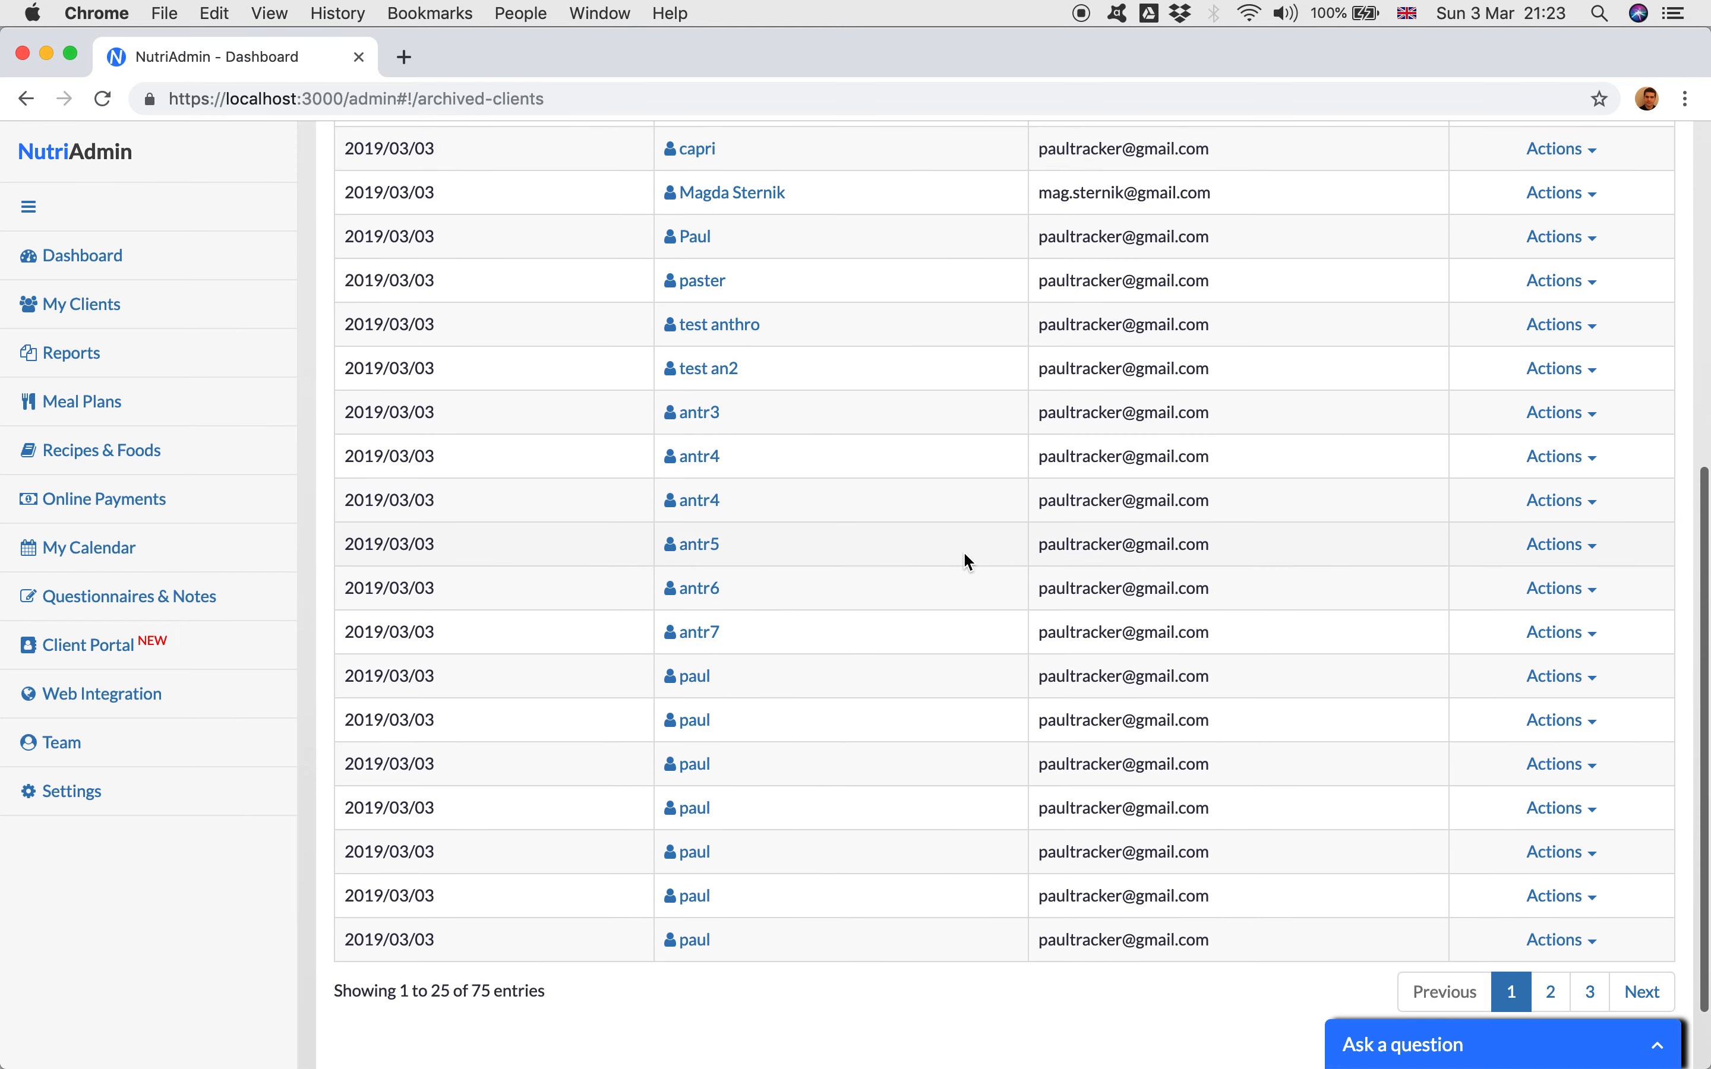
pyautogui.scroll(2, 962, 561)
pyautogui.scroll(6, 1664, 703)
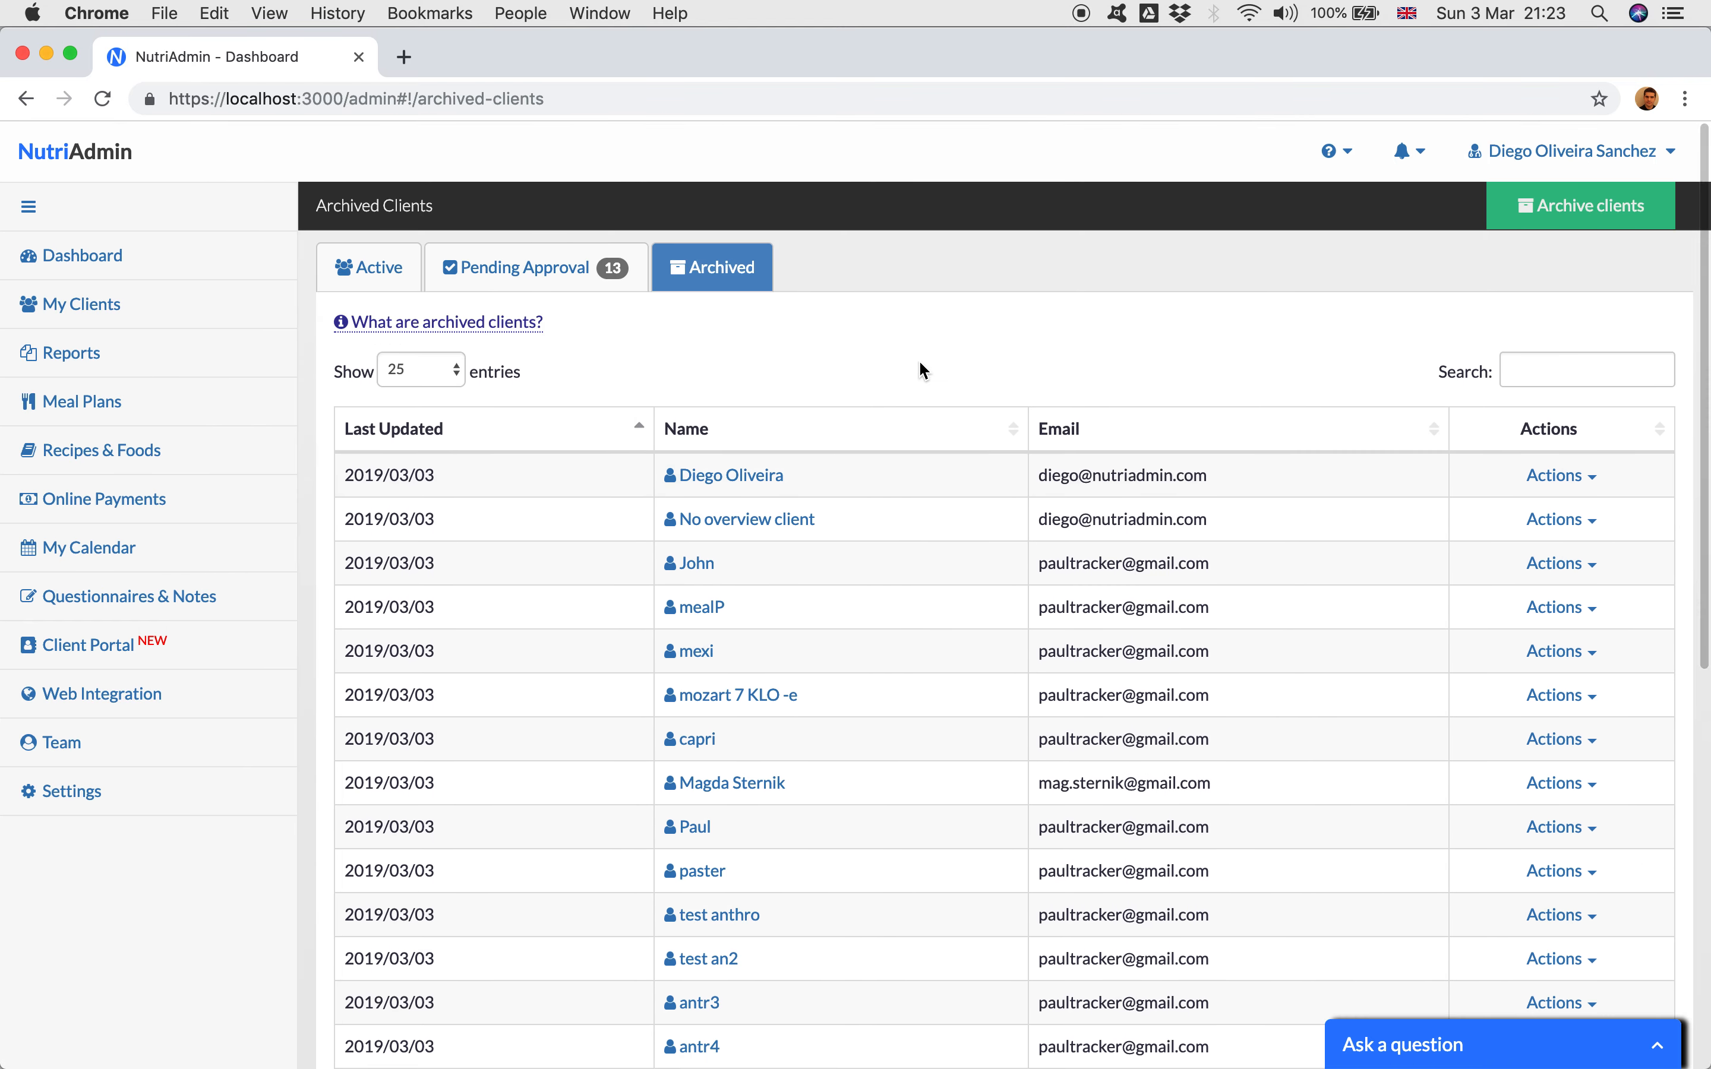
pyautogui.scroll(-1, 1124, 437)
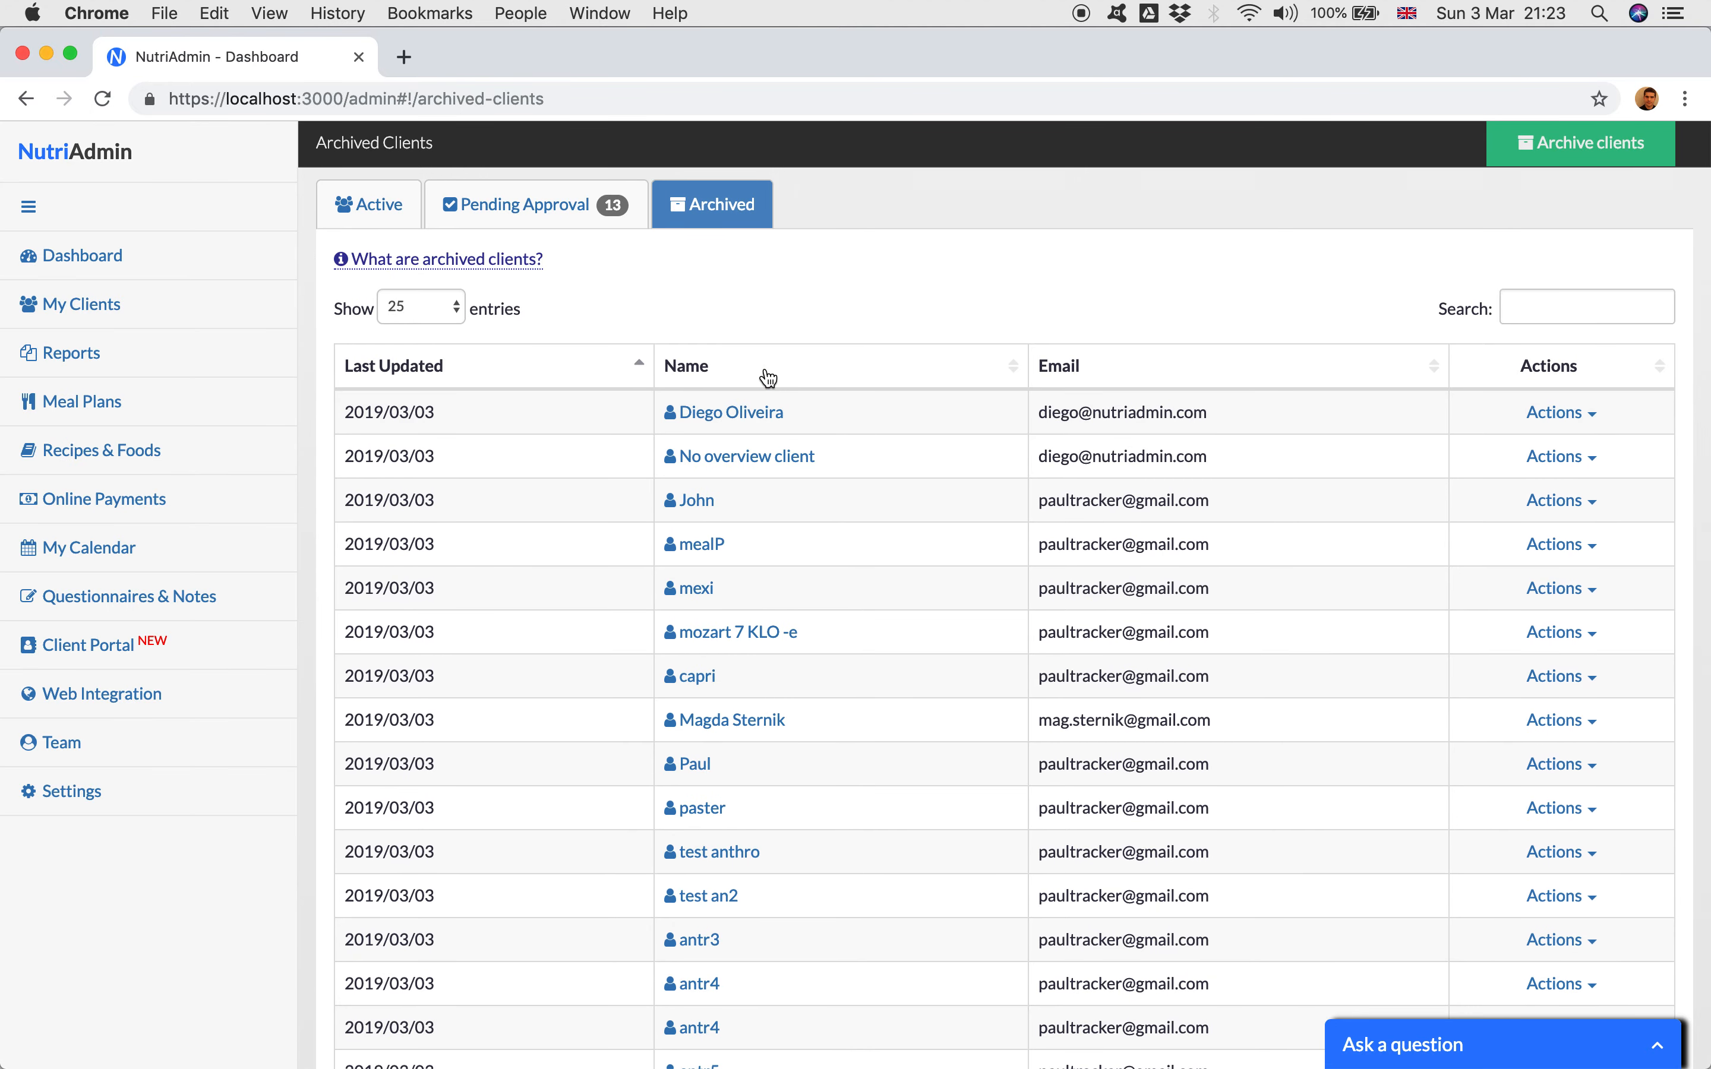
pyautogui.click(1570, 416)
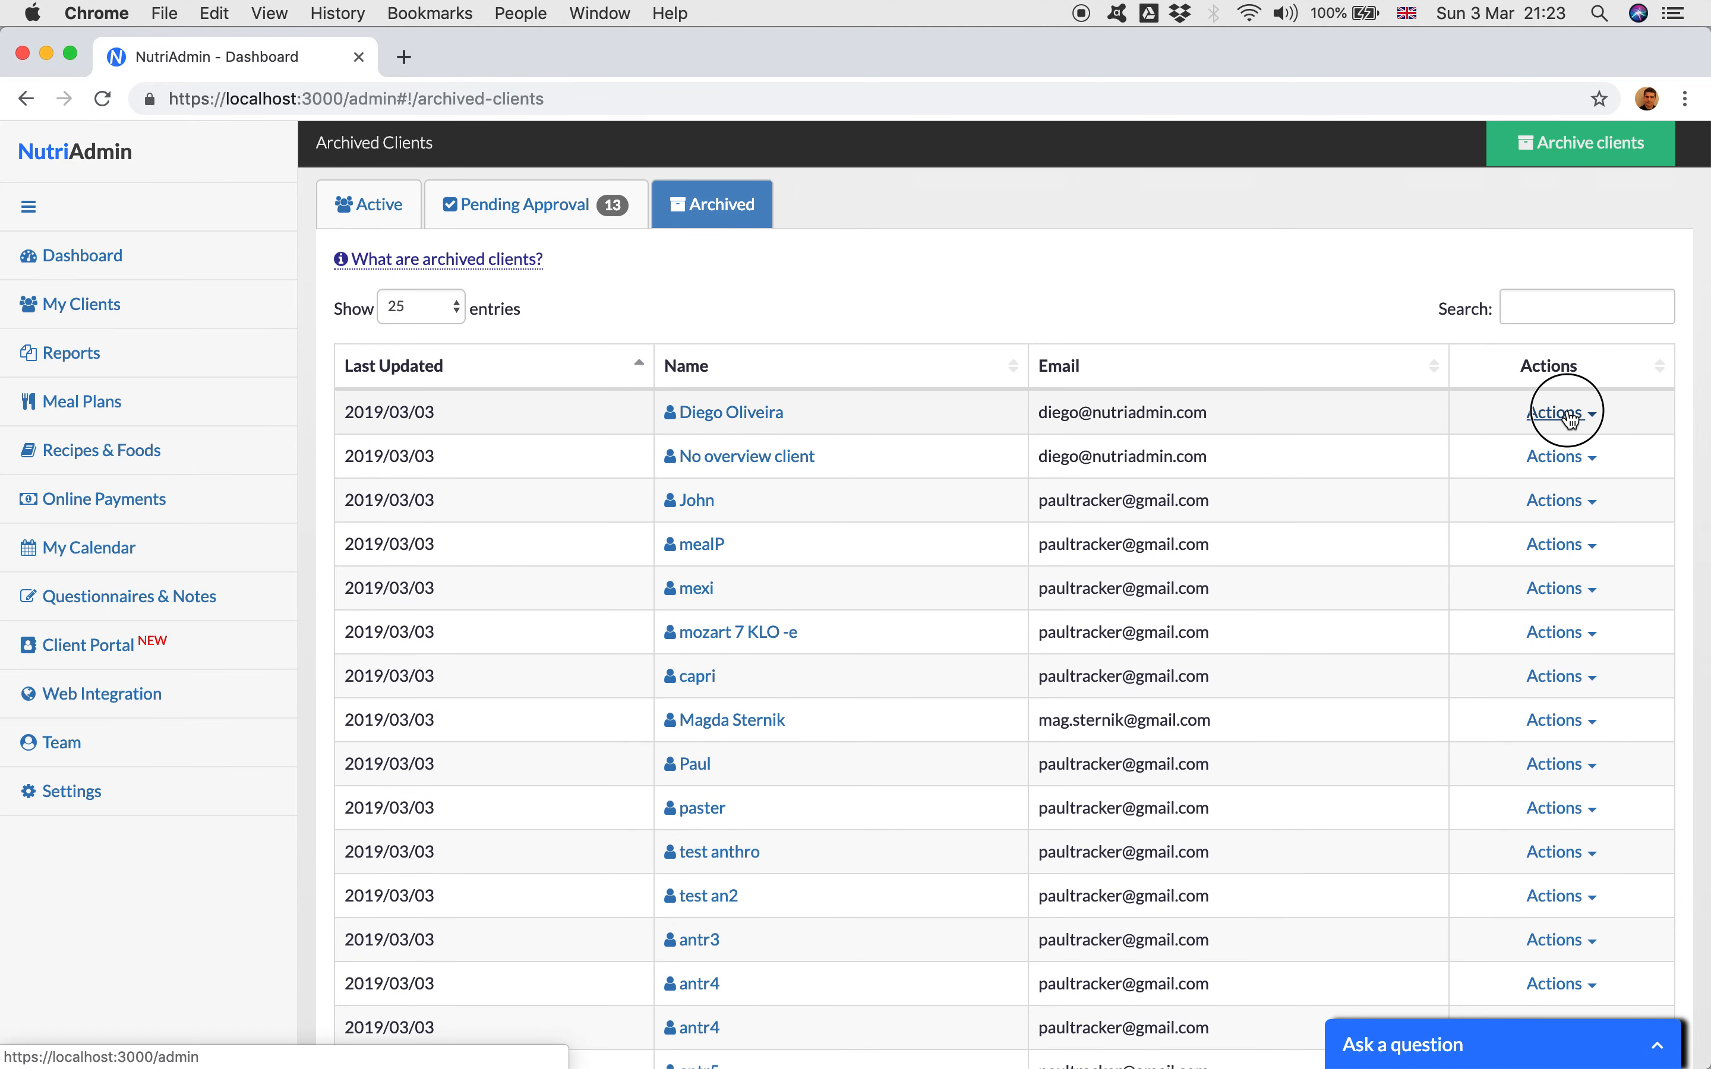
pyautogui.click(1567, 495)
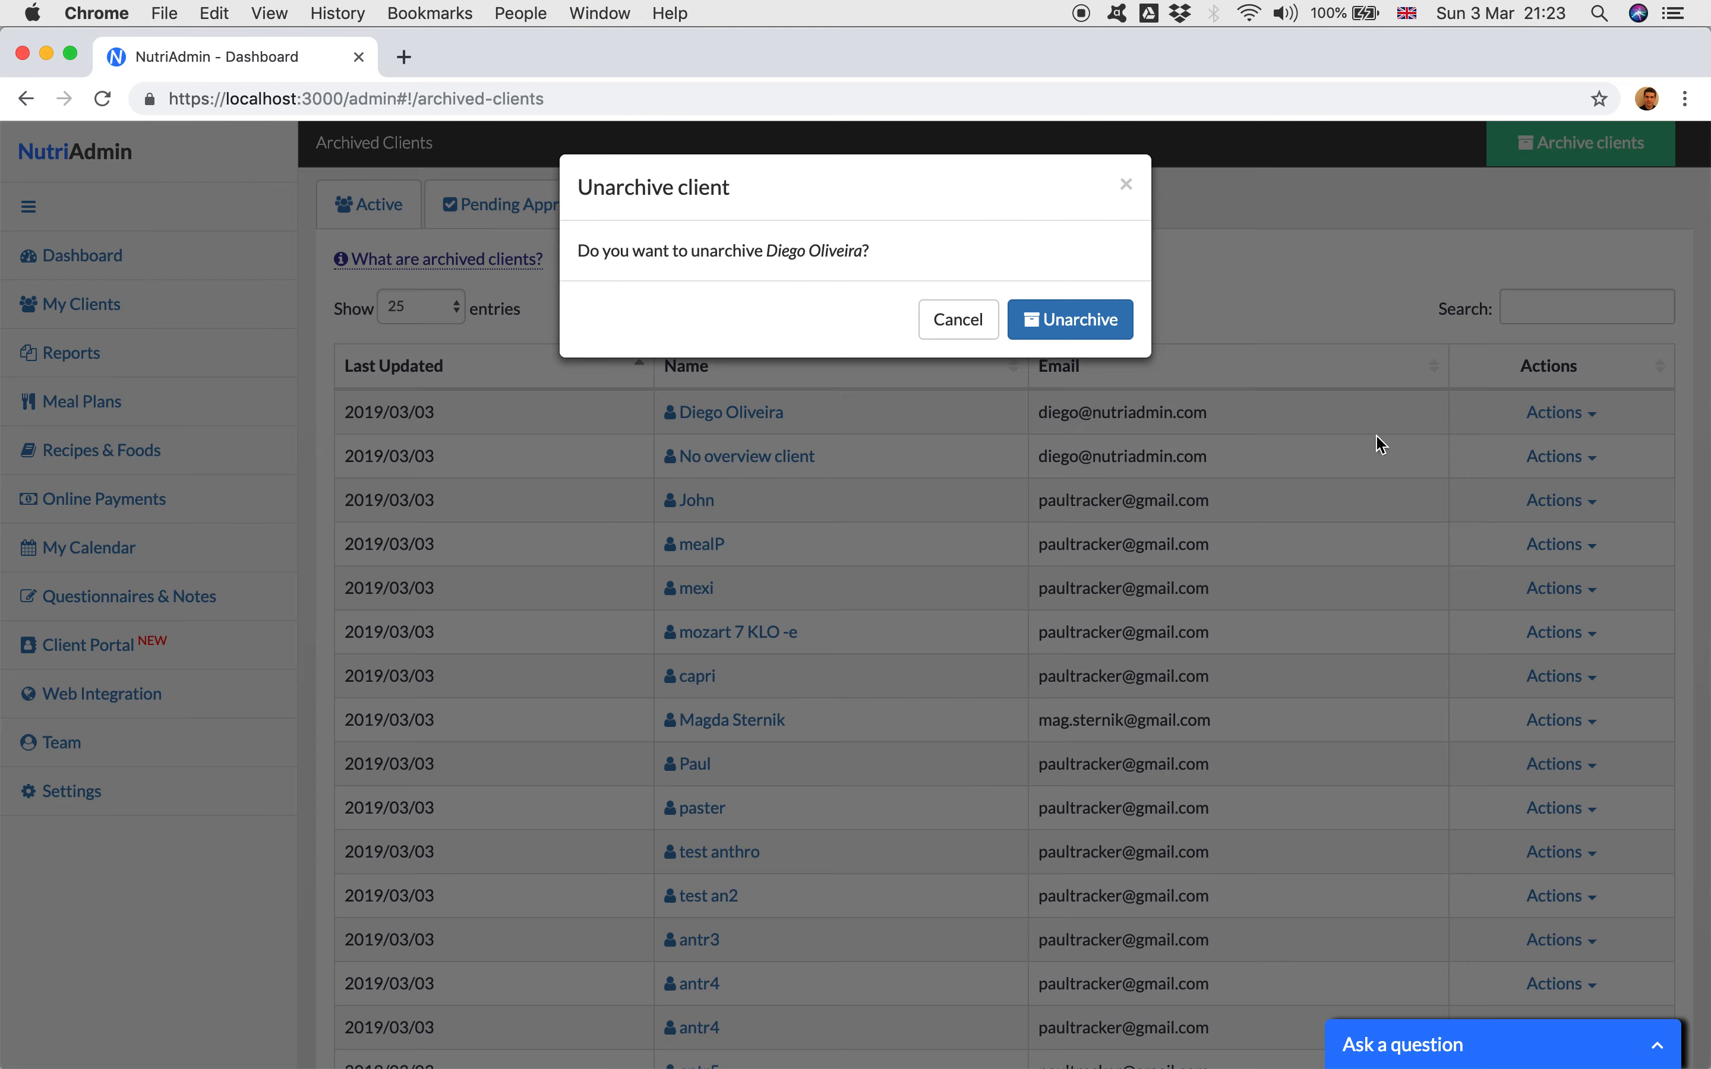
pyautogui.click(1094, 320)
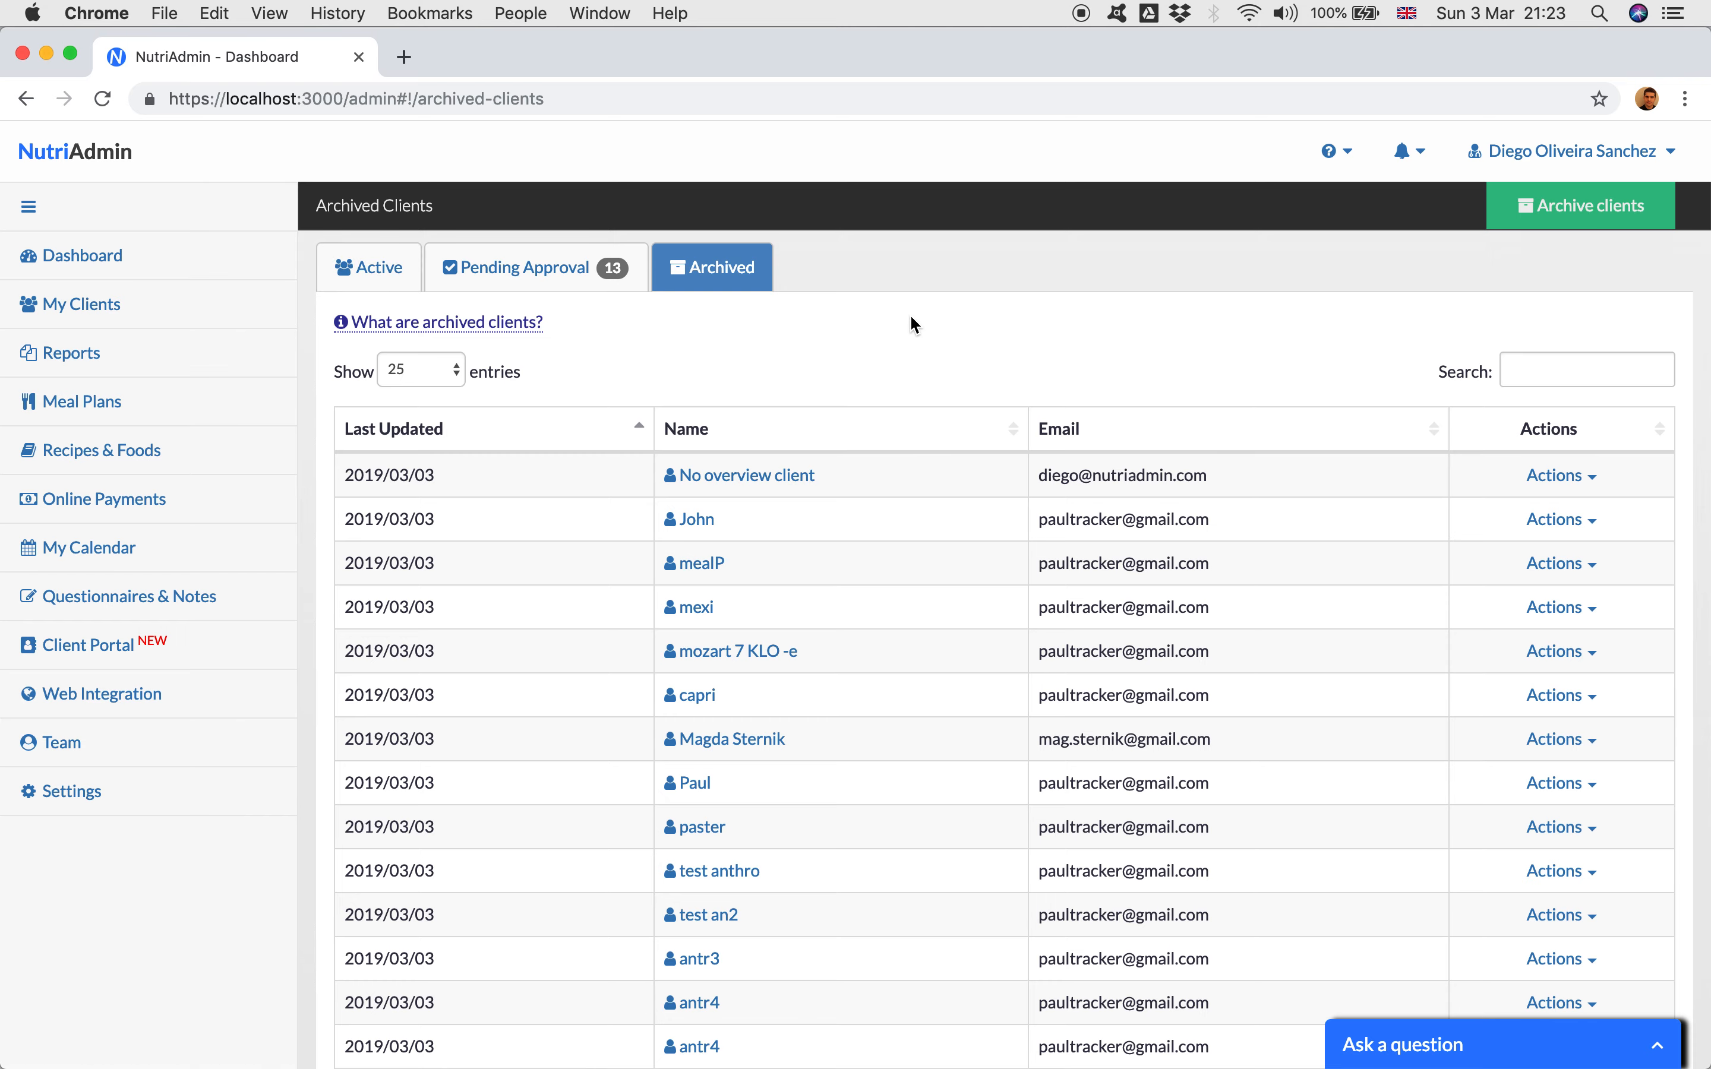
# Step: Open the record of the archived client "No overview client" and look through its overview
pyautogui.click(767, 478)
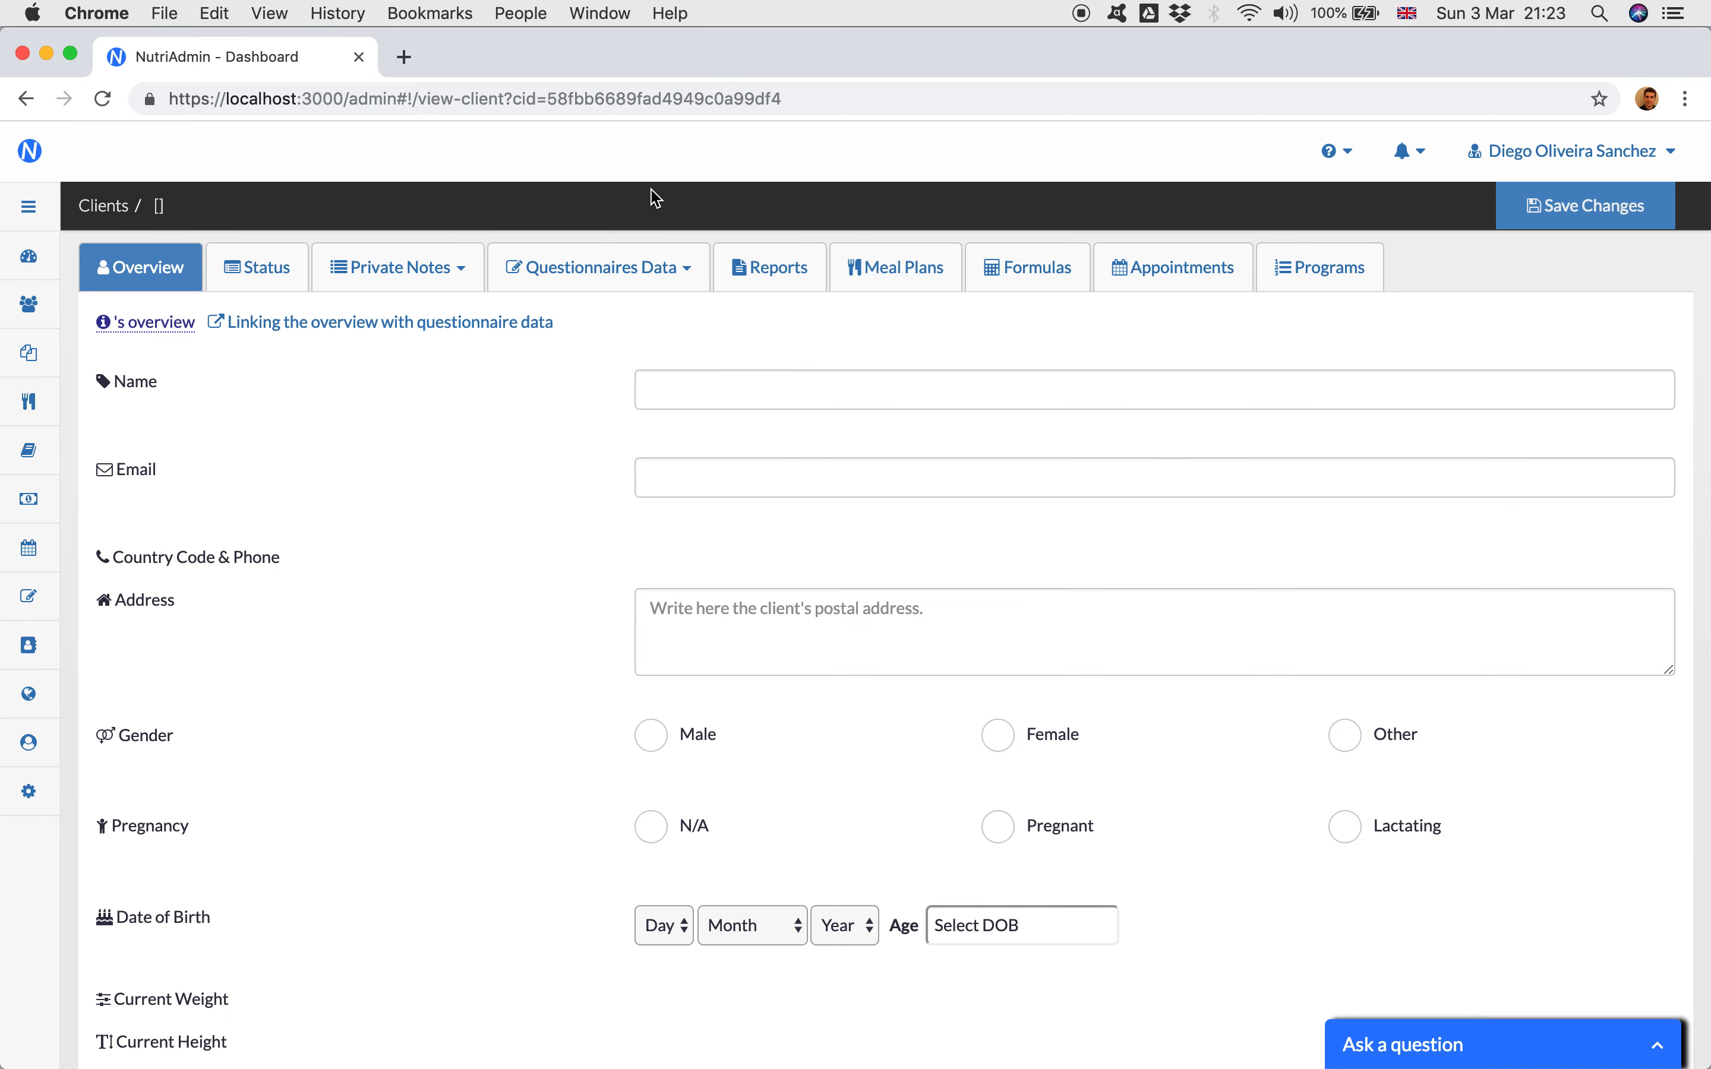
pyautogui.scroll(-7, 531, 830)
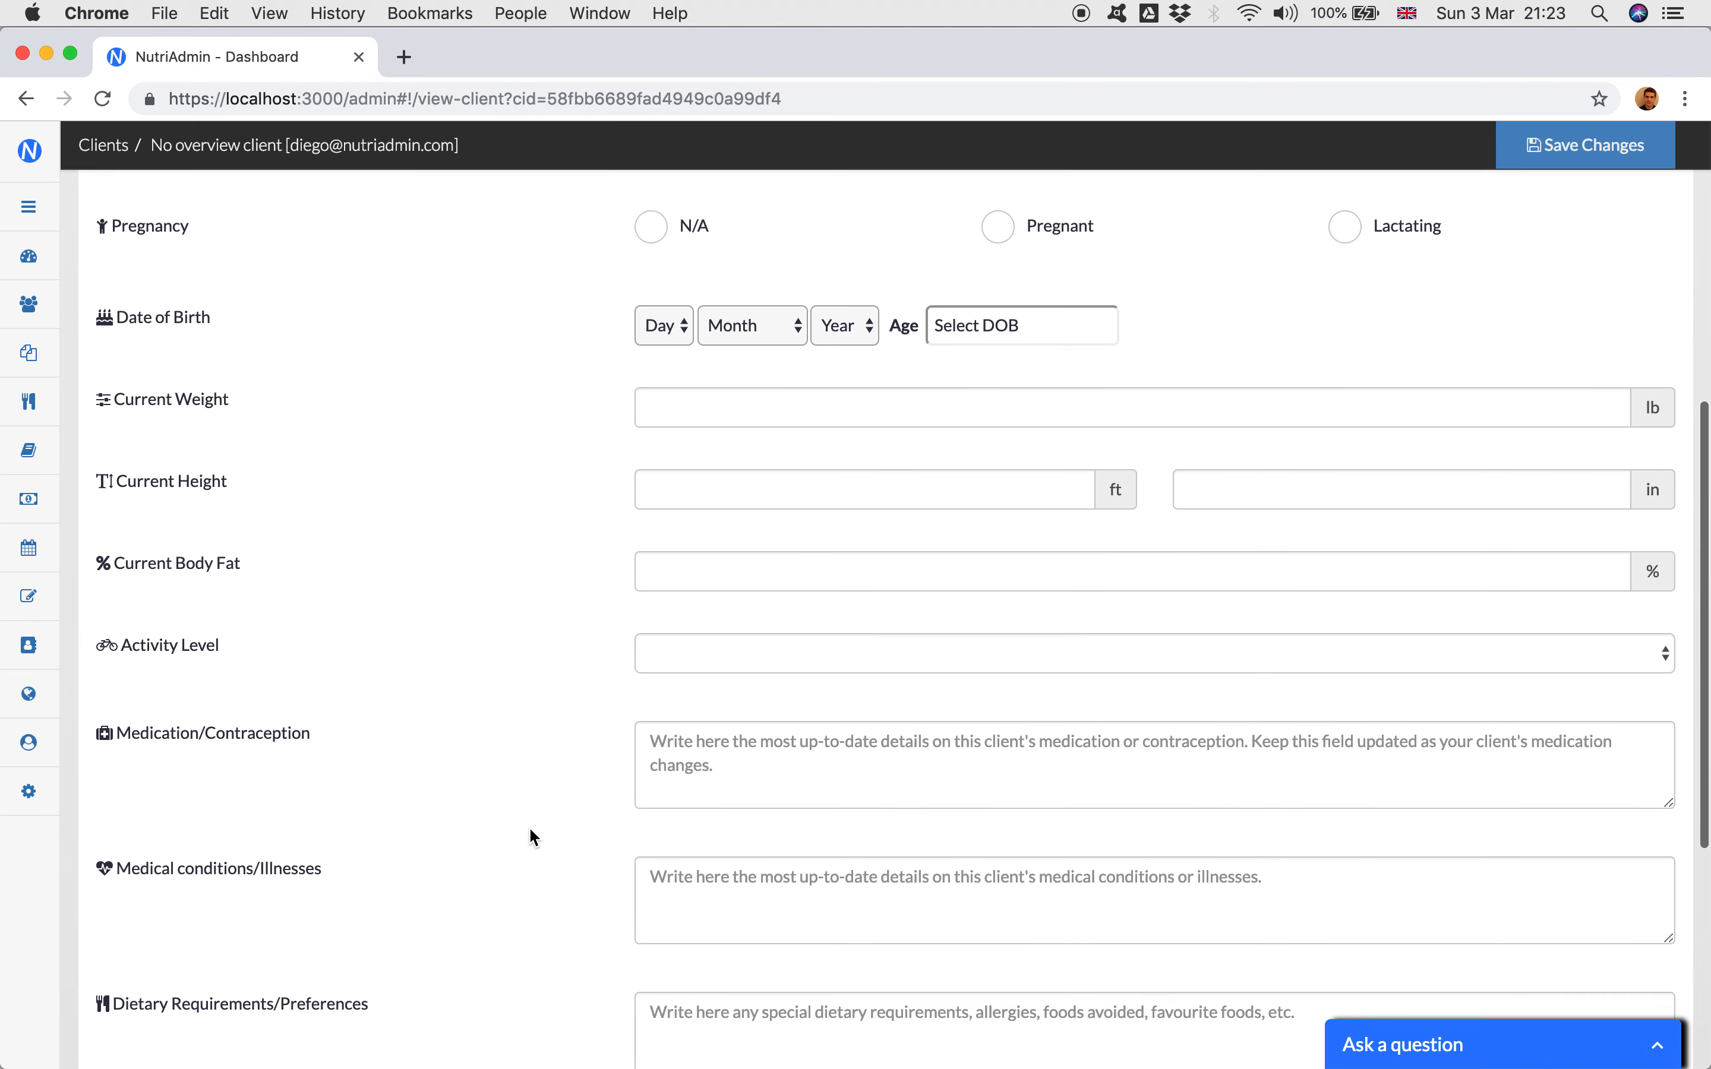
pyautogui.scroll(8, 531, 830)
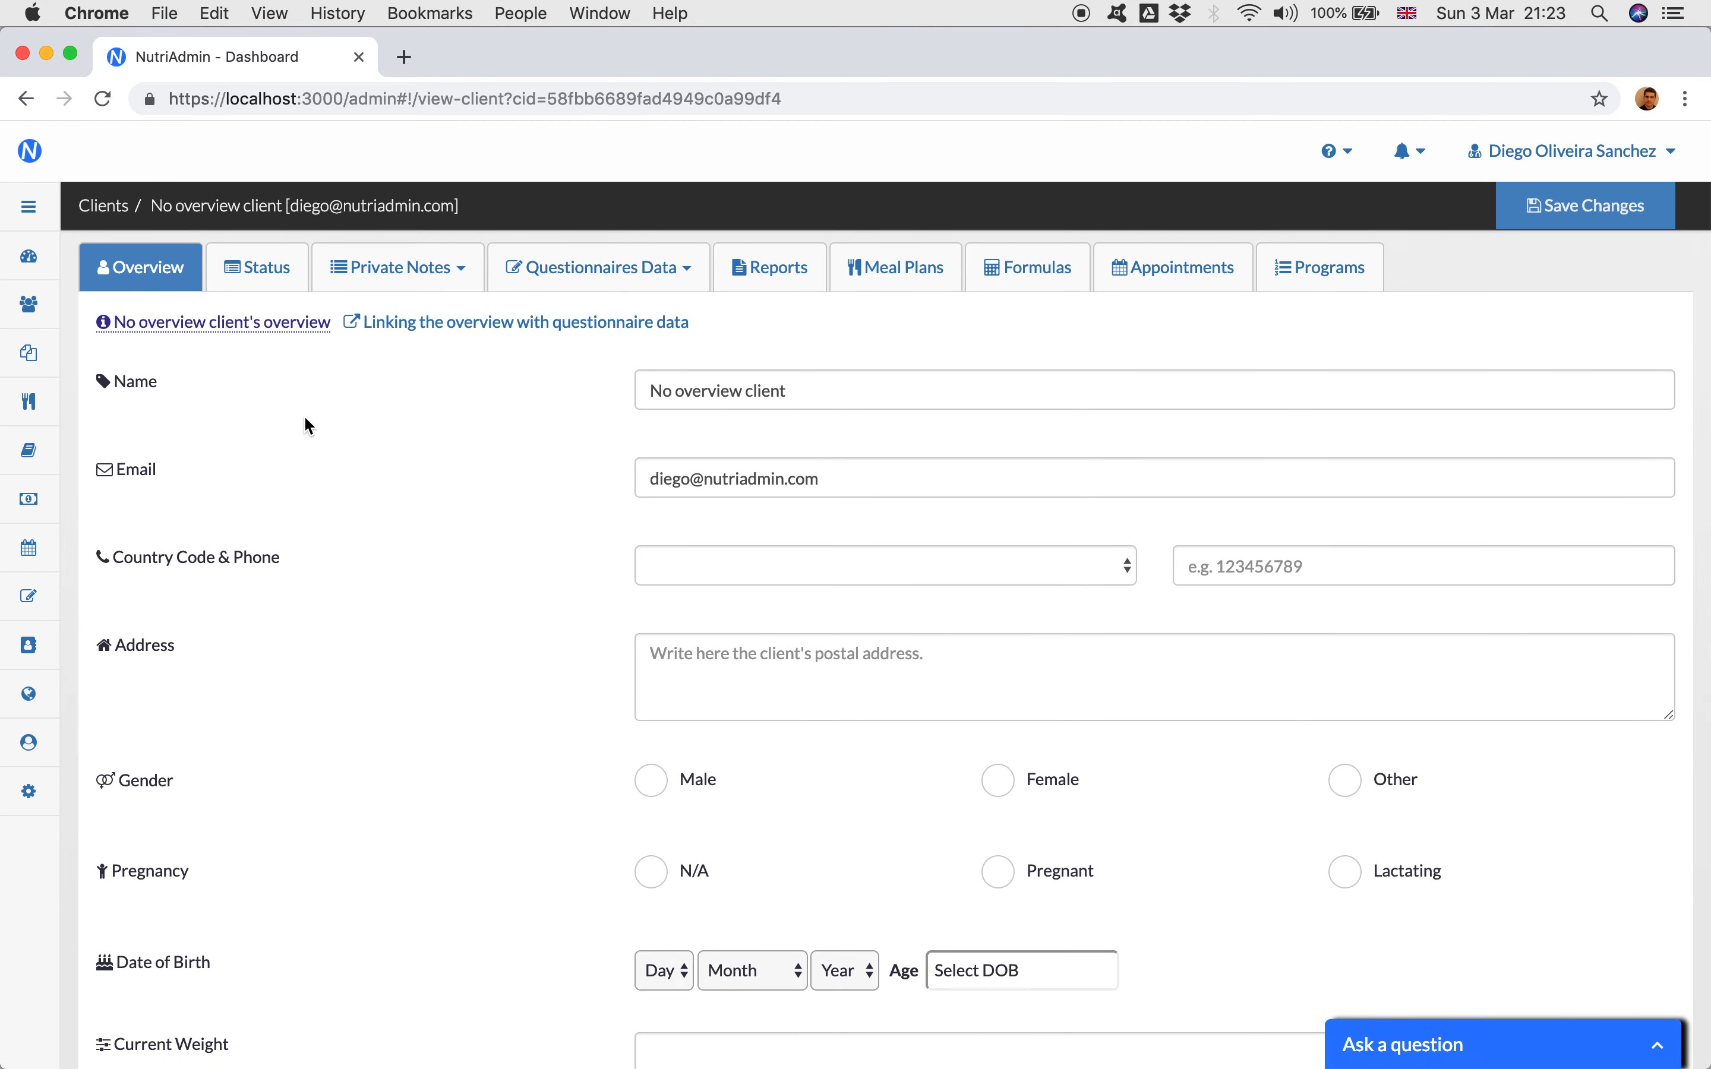
# Step: Return to the active clients list without saving changes to the record, and look through the list for the unarchived client
pyautogui.click(29, 305)
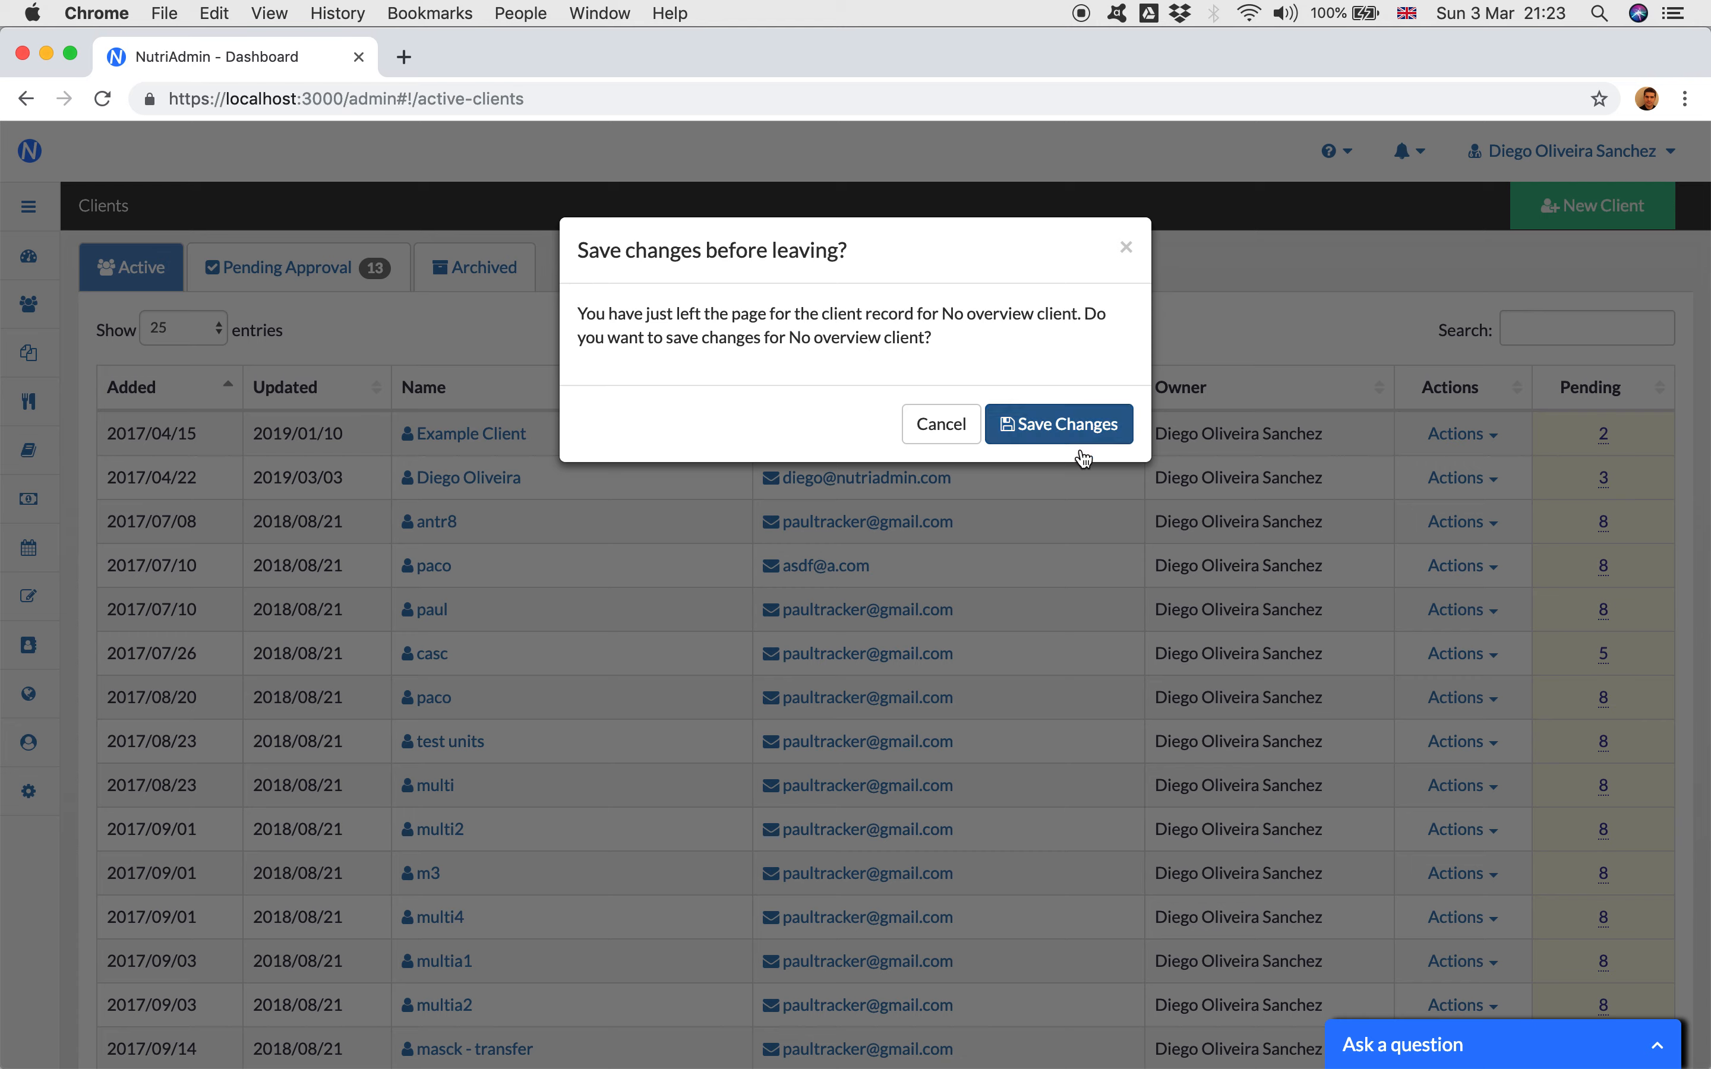
pyautogui.click(944, 427)
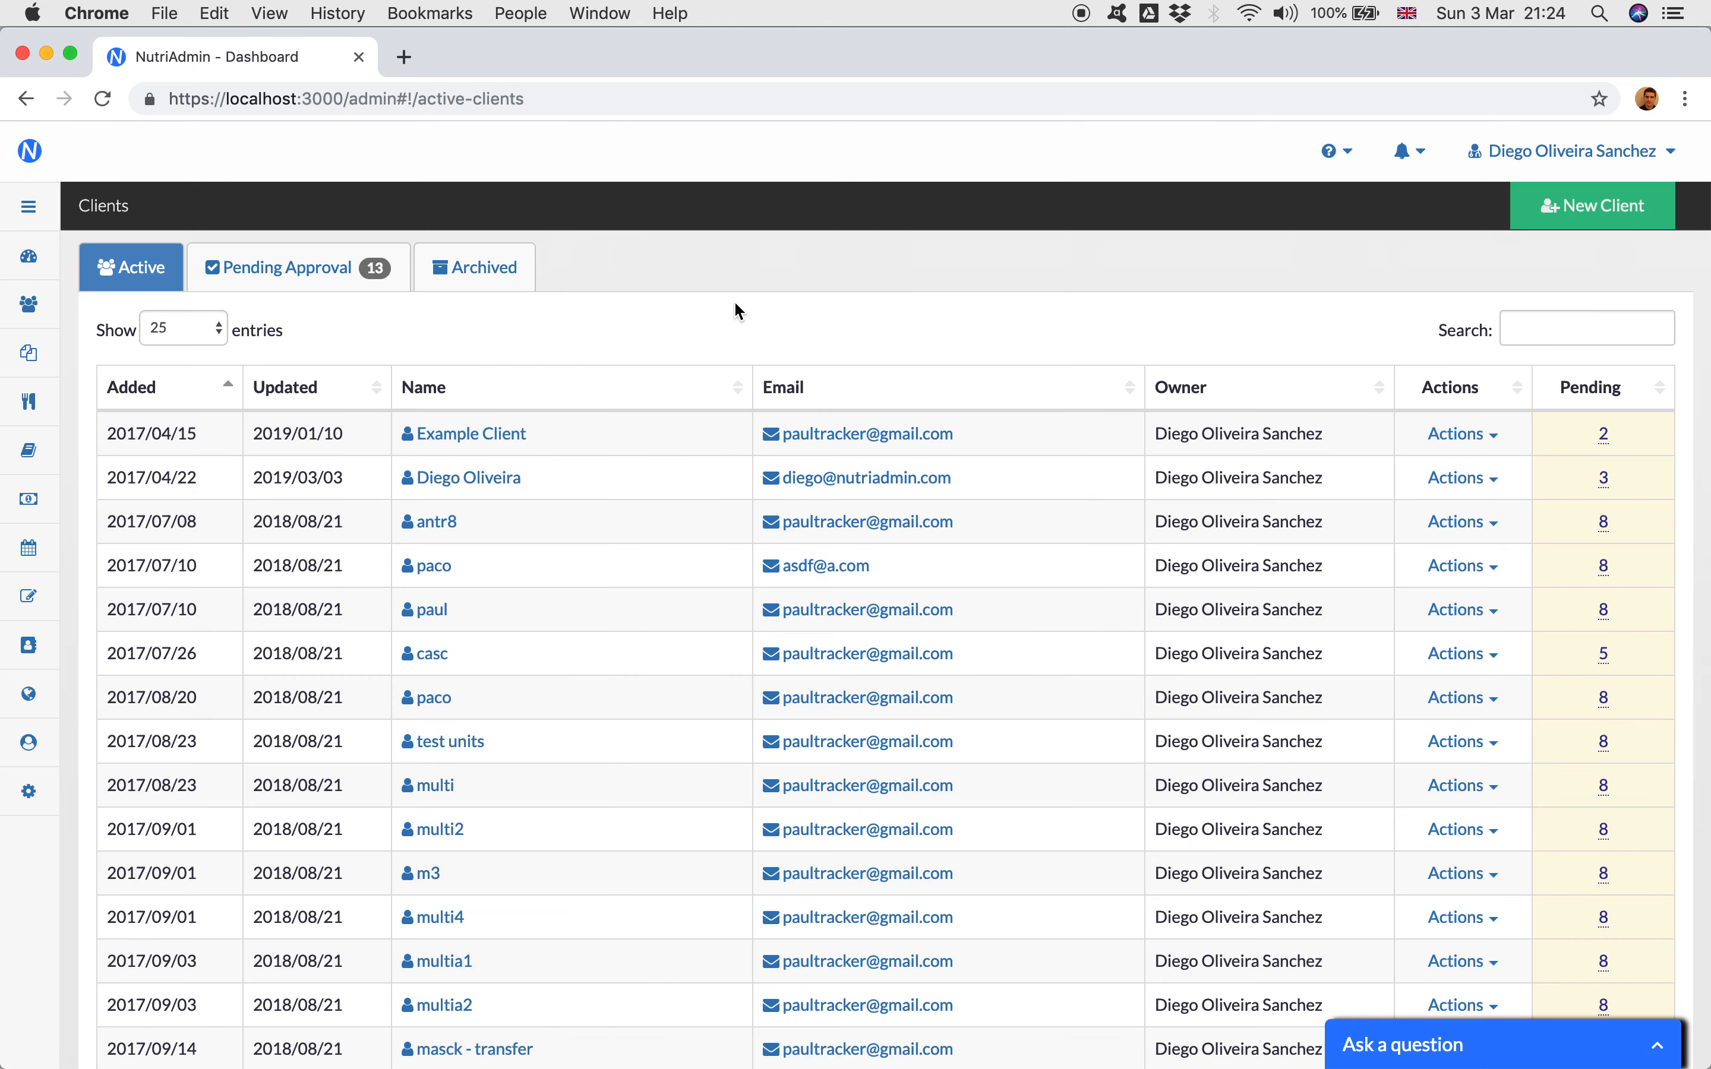
pyautogui.scroll(-10, 736, 305)
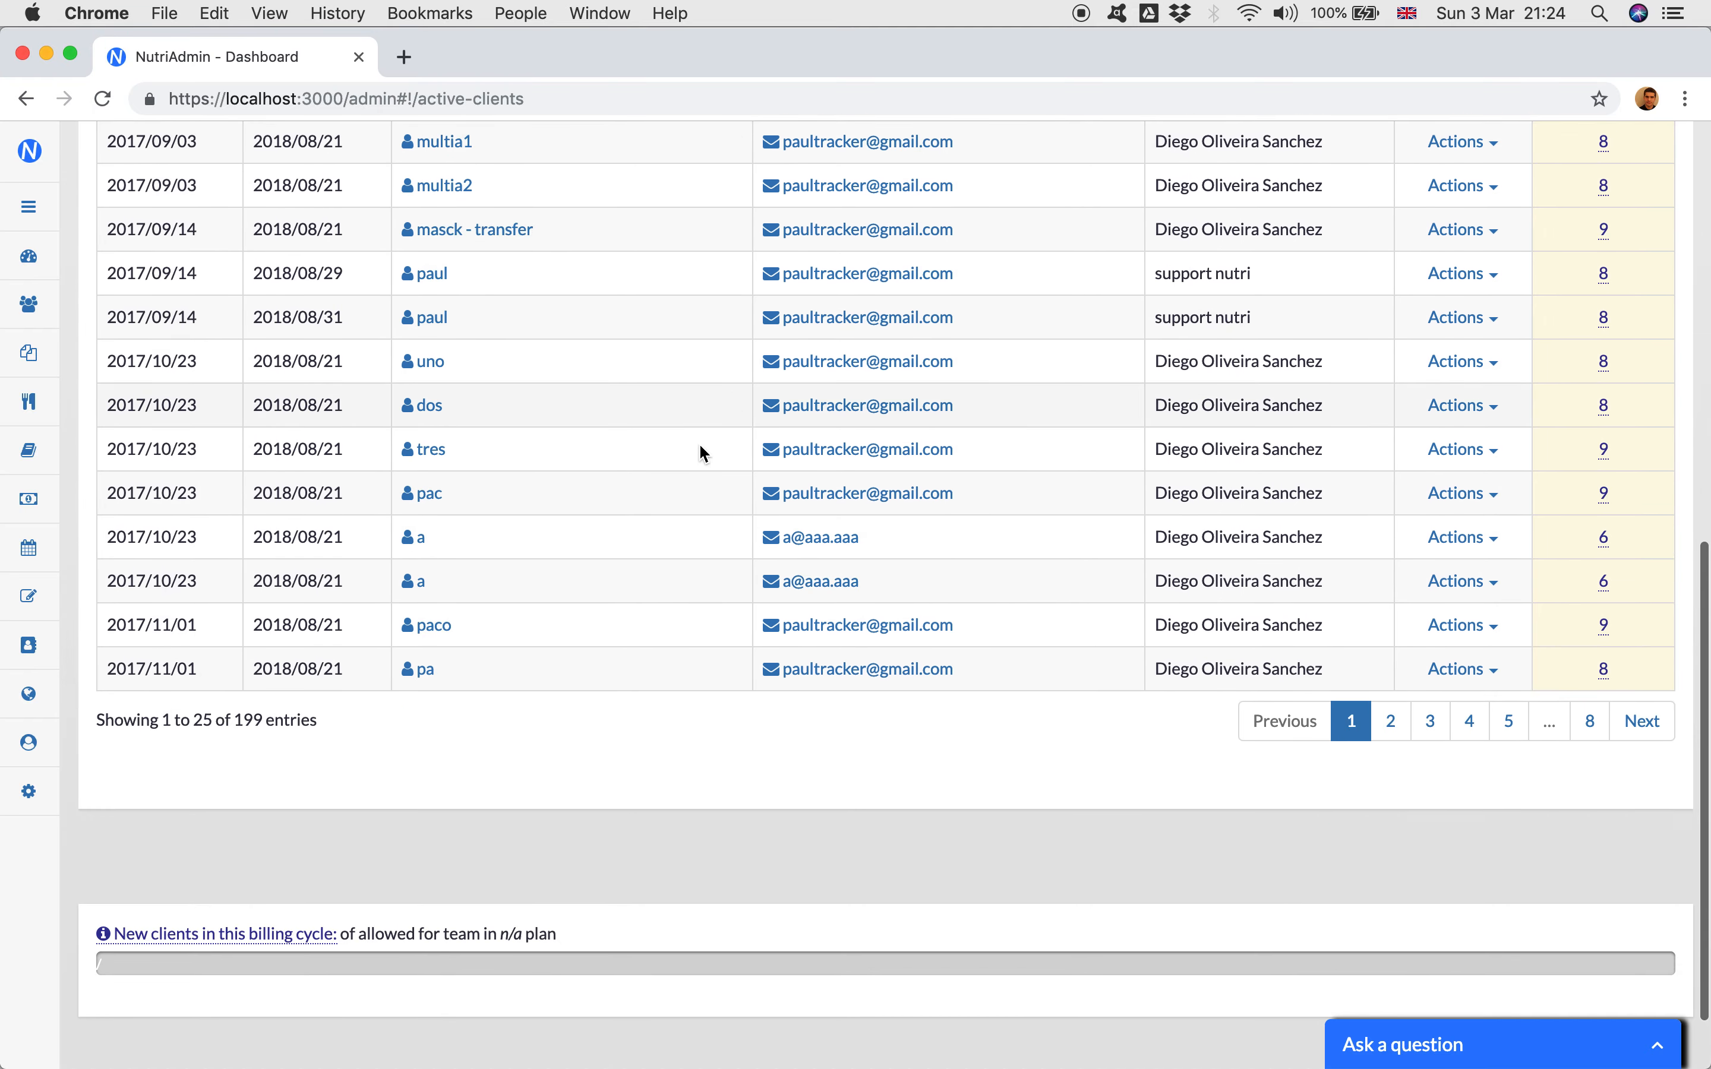
pyautogui.scroll(10, 691, 889)
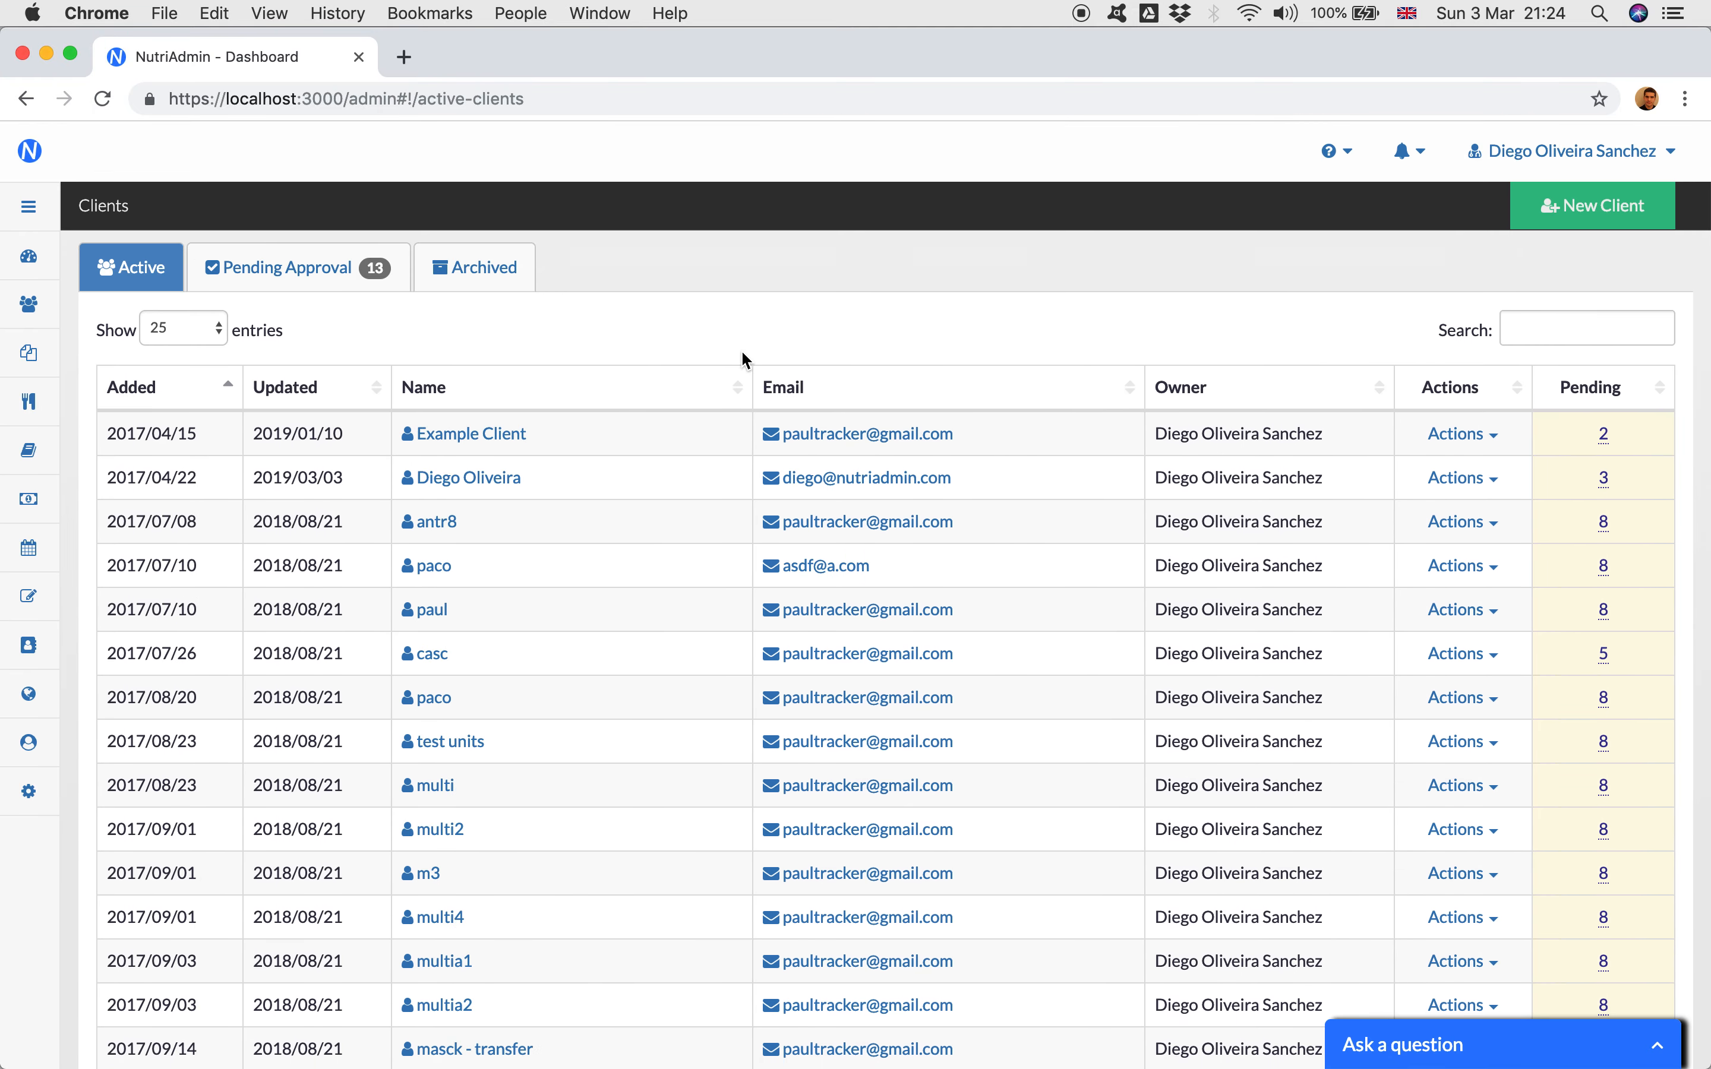